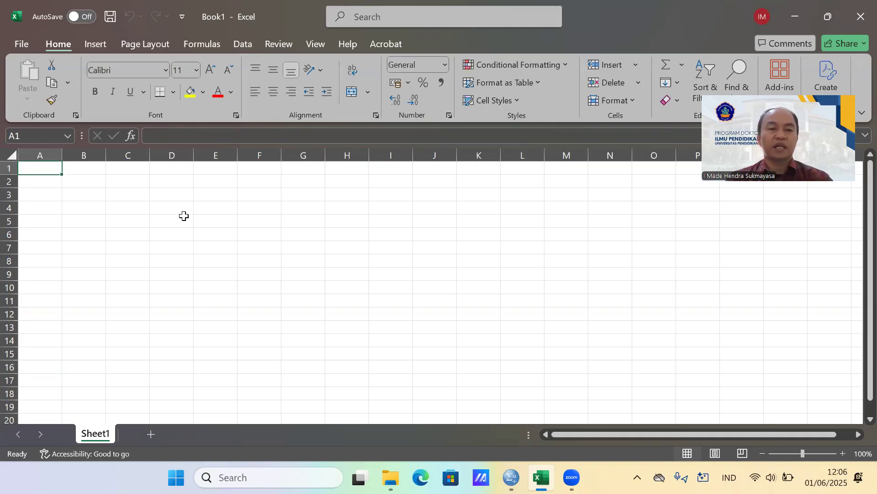
Enter the values 58, 53, 64, 68, 83, 75, 72, 76, 75 and 70 down cells A1 to A10.
text(58)
key(Return)
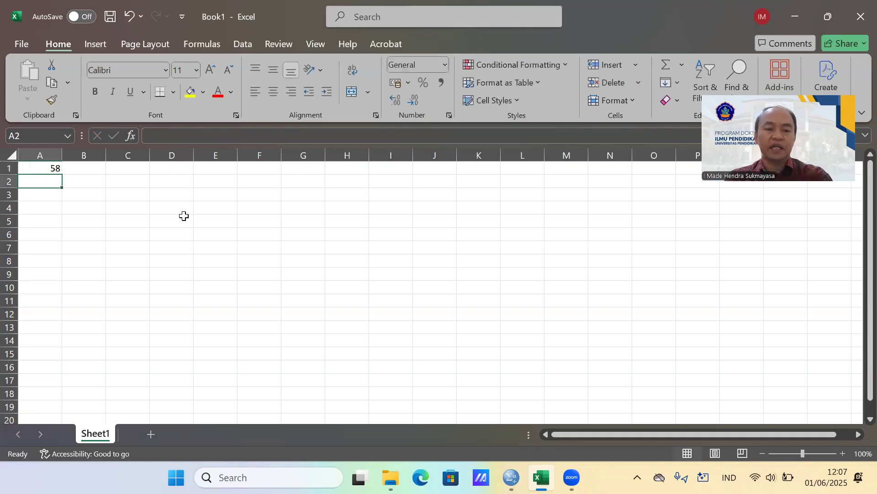
text(53)
key(Return)
text(64)
key(Return)
text(6)
text(8)
key(Return)
text(8)
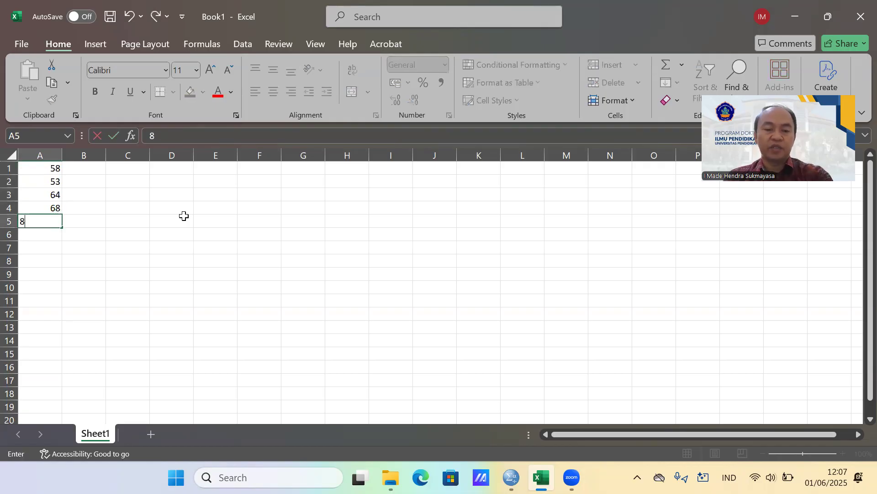
text(3)
key(Return)
text(75)
key(Return)
text(72)
key(Return)
text(76)
key(Return)
text(75)
key(Return)
text(70)
key(Return)
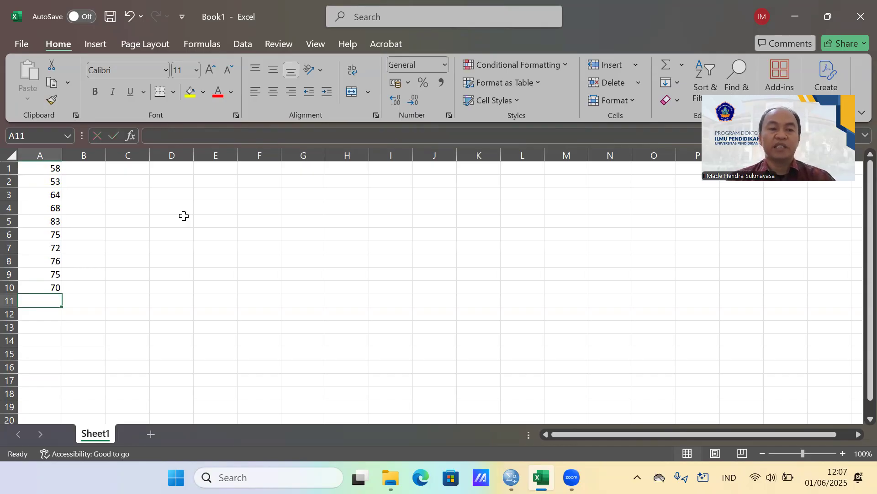
Calculate the mean of A1:A10 in cell A12 with the AVERAGE function.
key(Down)
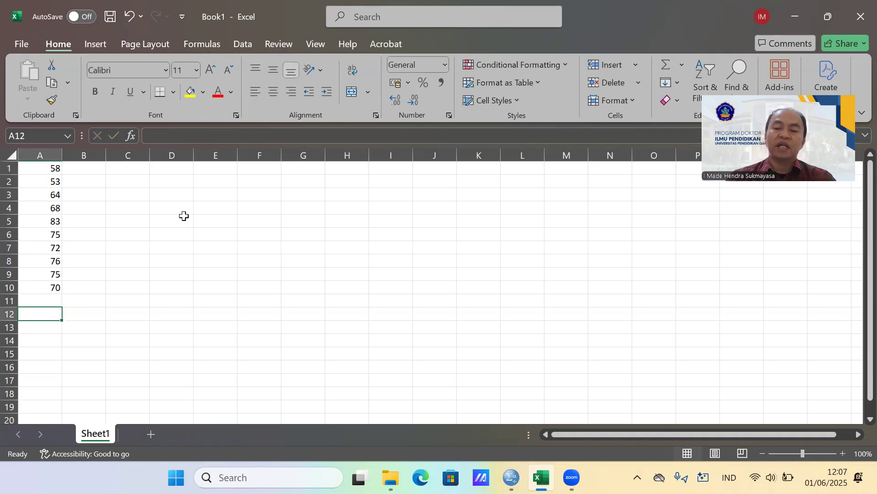
text(=)
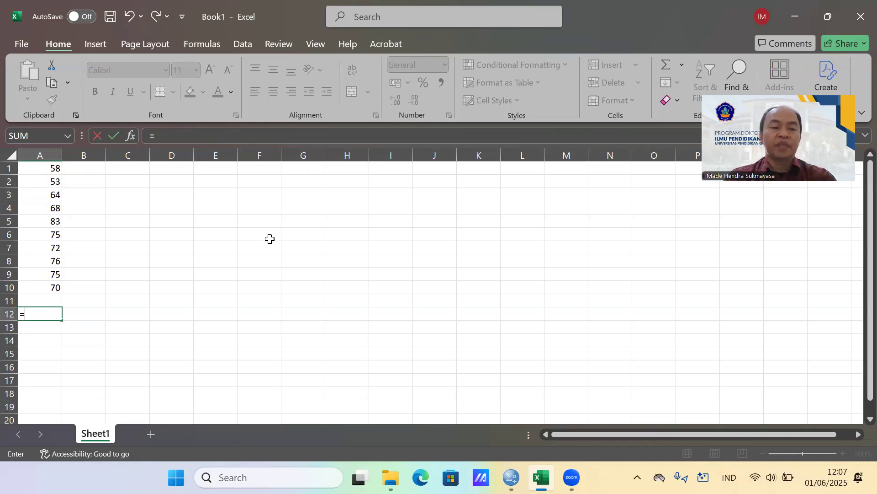
text(me)
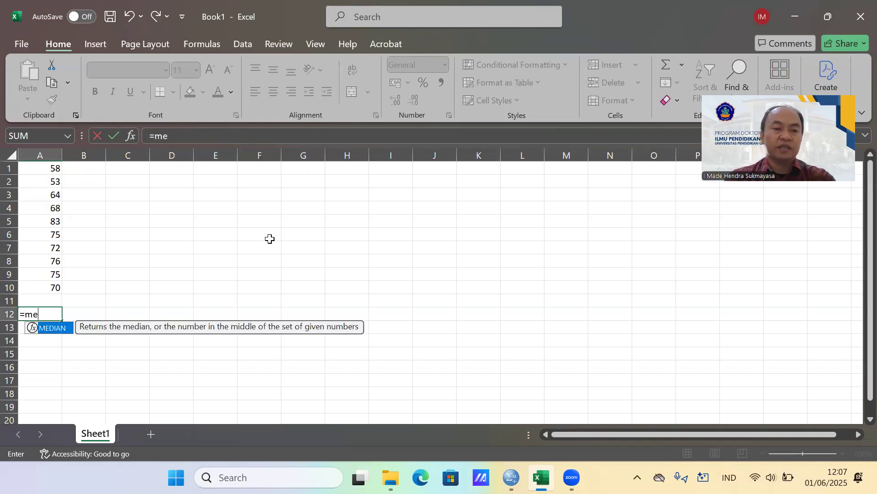
key(BackSpace)
key(BackSpace)
text(avera)
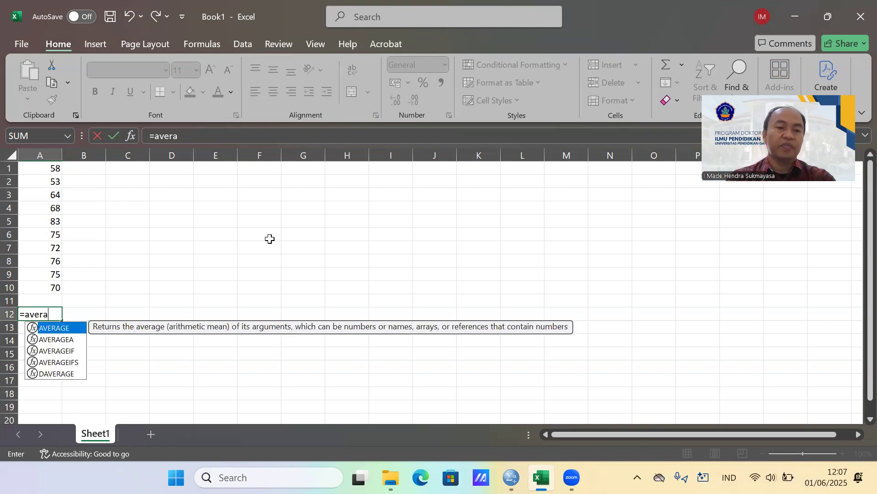
double_click(52, 328)
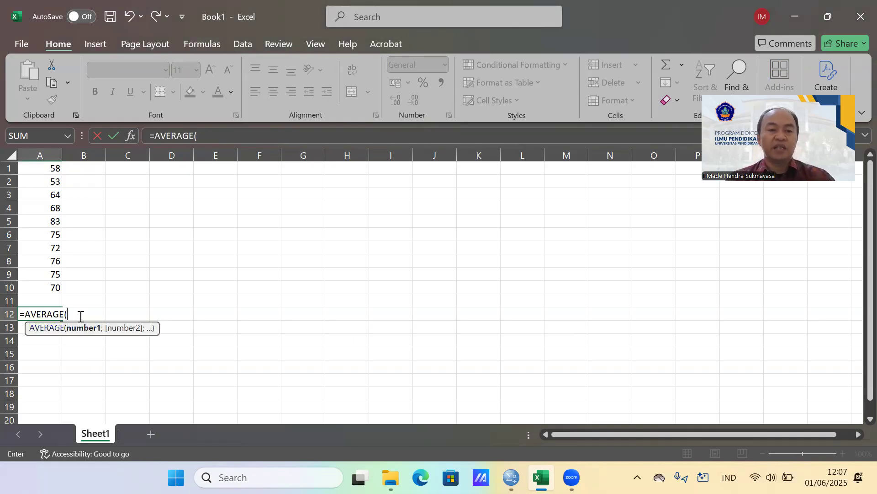
drag(44, 289, 49, 155)
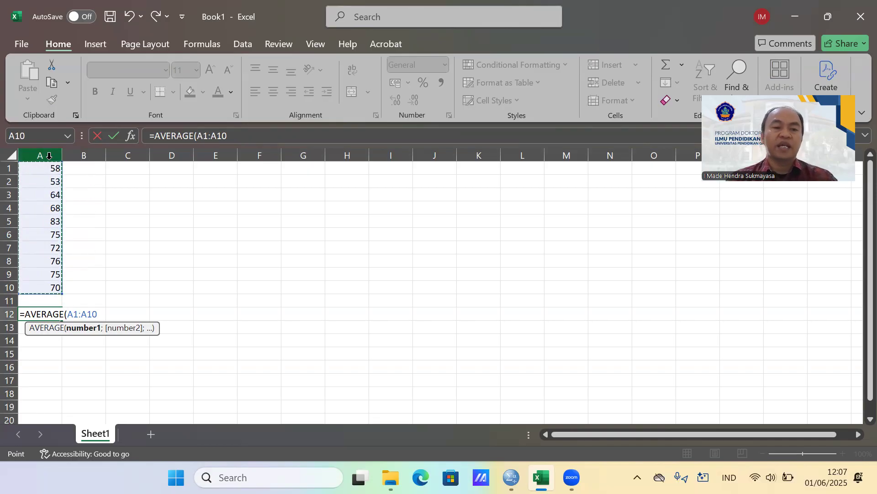
key(Return)
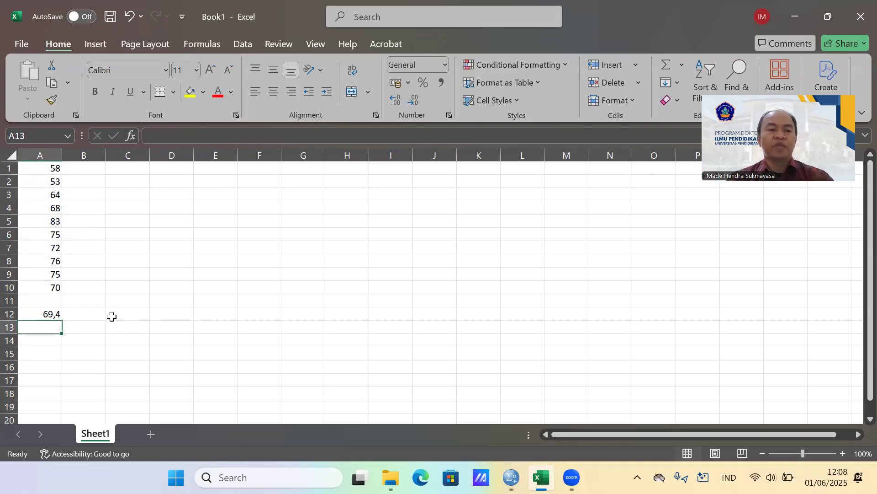
Enter the label "rata-rata" in cell B12 and the label "median" in cell B13.
click(97, 313)
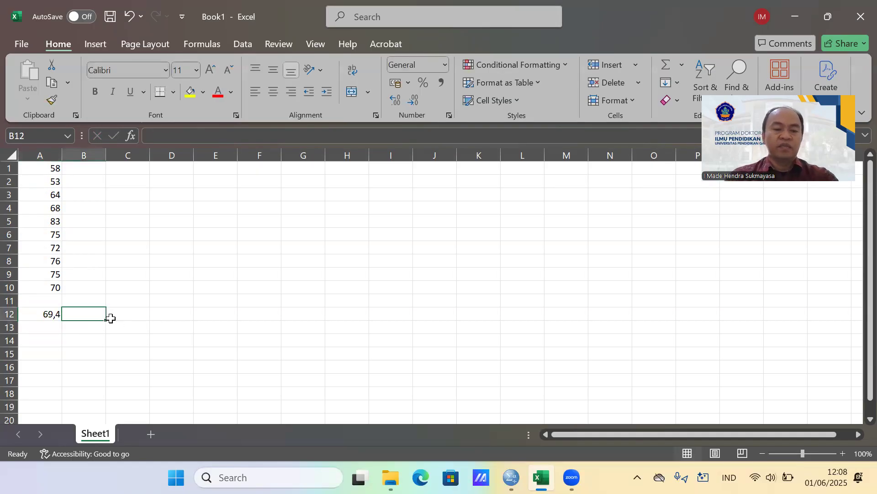
text(rata-rata)
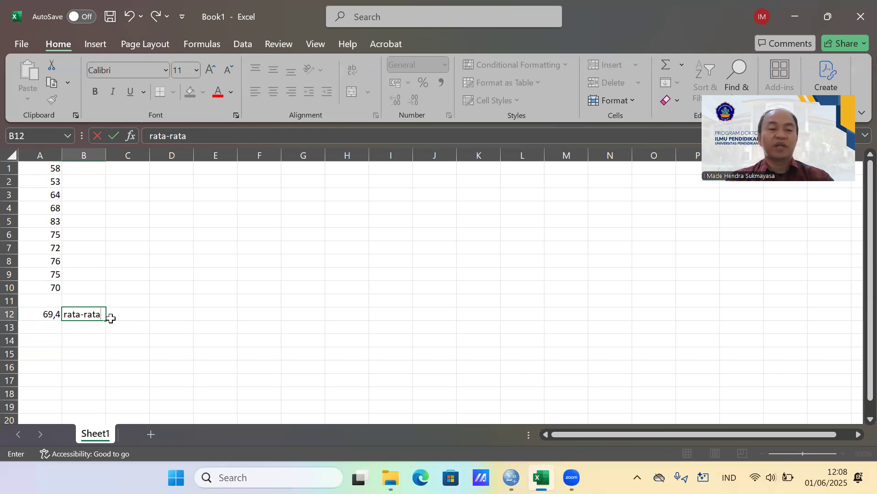
key(Return)
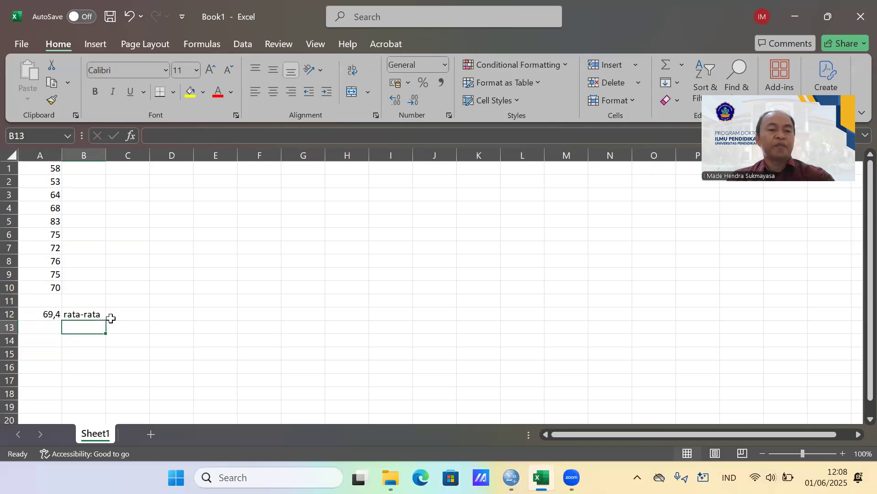
text(media)
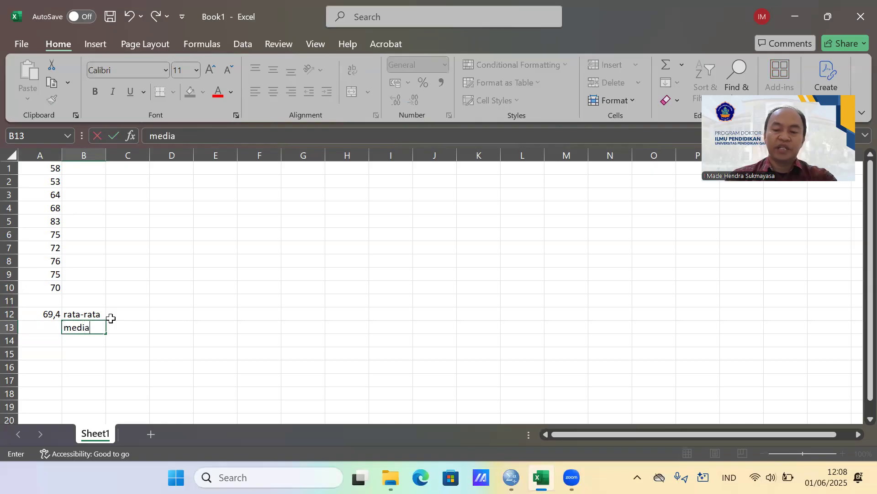
text(n)
key(Return)
Calculate the median of A1:A10 in cell A13 with the MEDIAN function and close the function help.
key(Left)
key(Up)
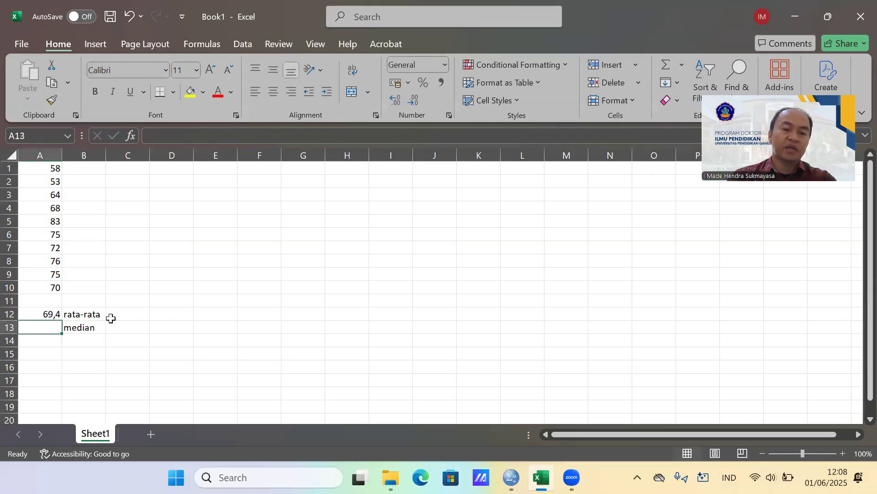
text(=)
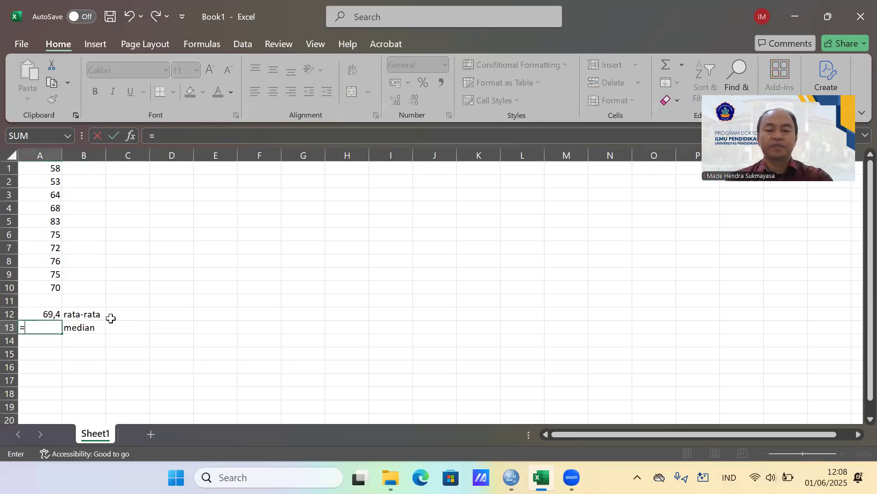
text(me)
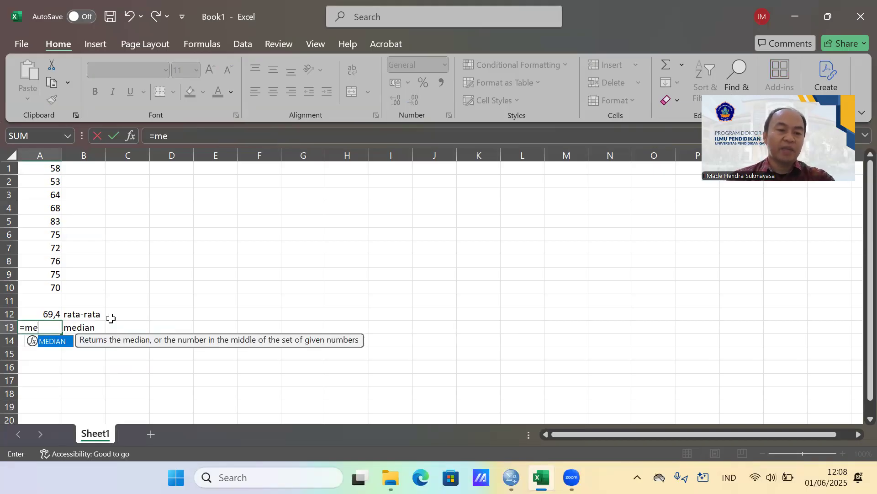
double_click(57, 347)
click(57, 343)
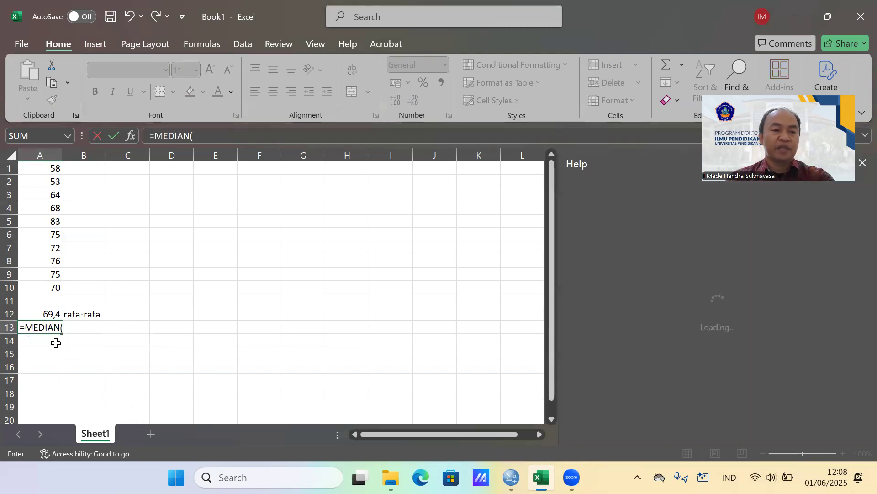
drag(56, 290, 43, 161)
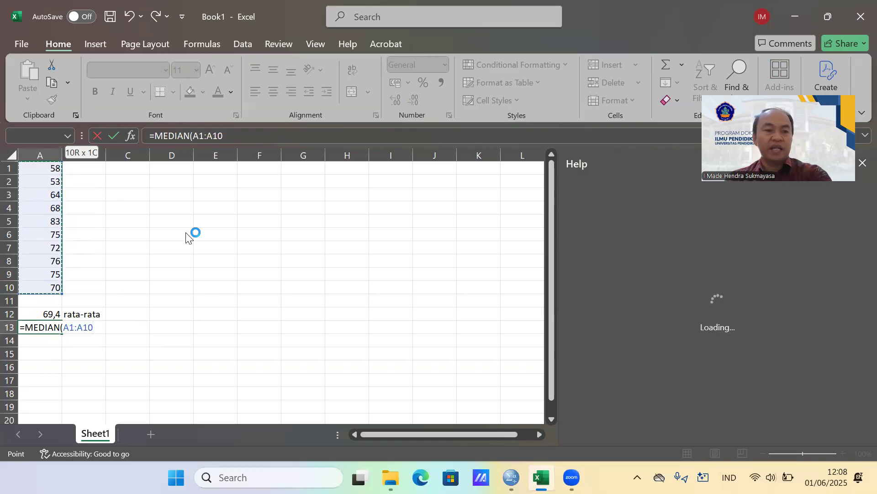
key(Return)
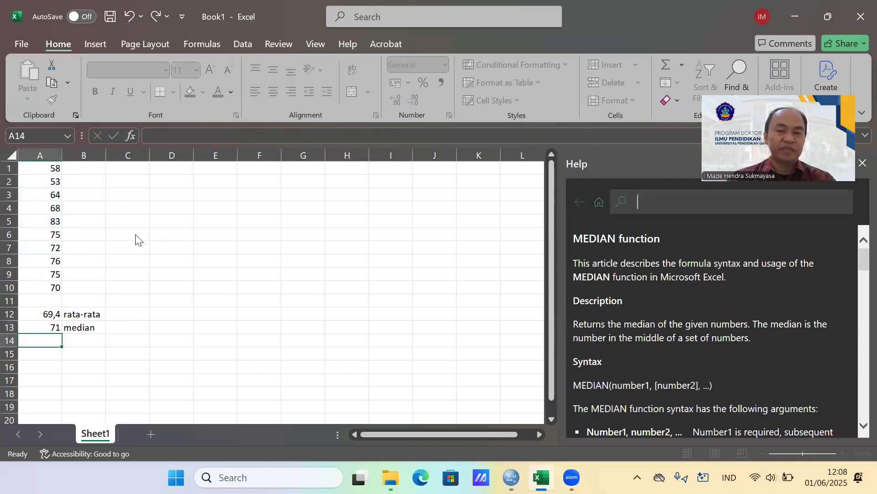
click(861, 165)
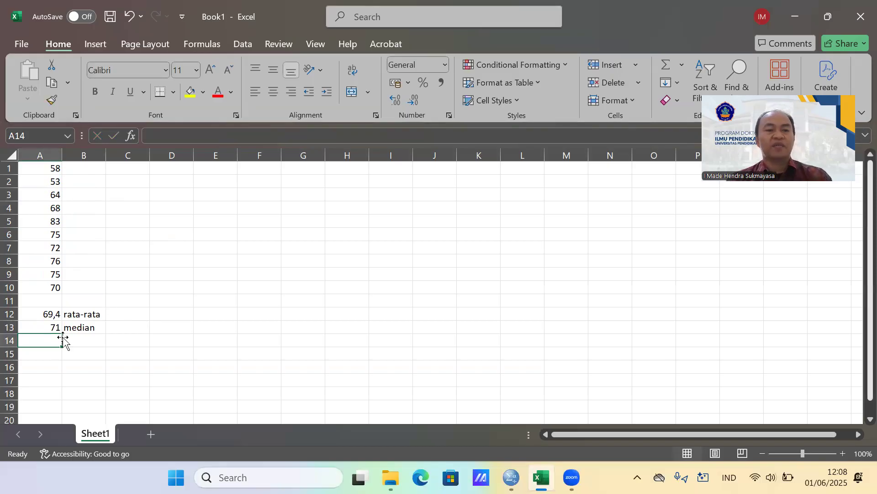
click(40, 329)
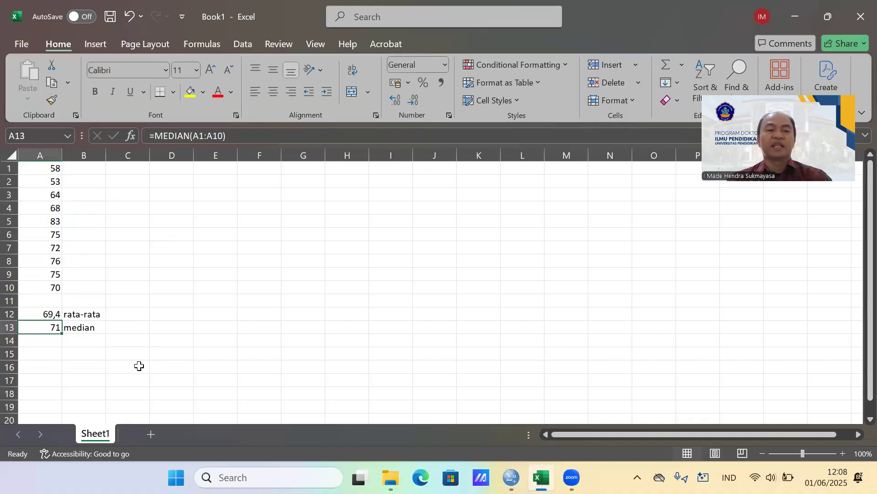
Enter the label "modus" in cell B14, below the median label.
click(93, 342)
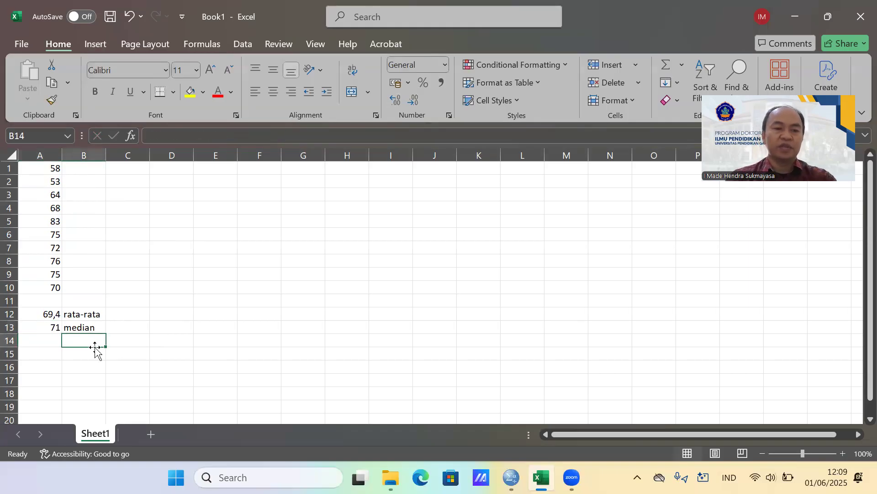
text(modus)
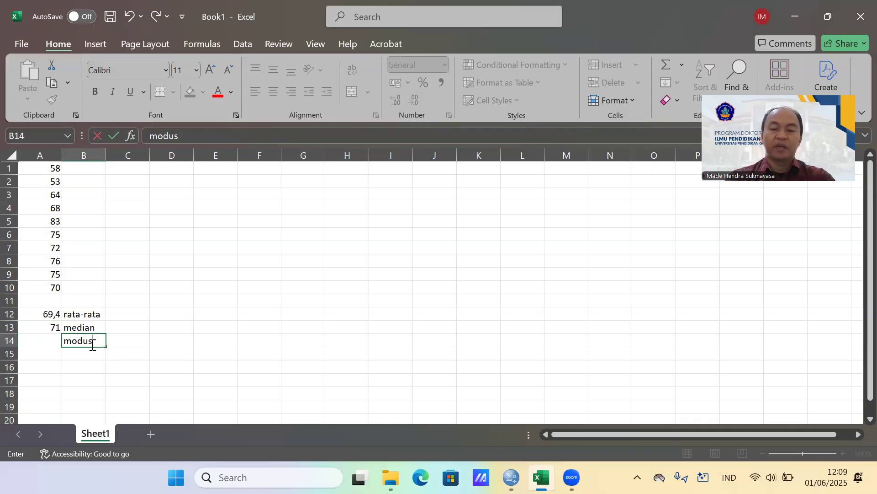
key(Return)
Calculate the mode of A1:A10 in cell A14 with the MODE function.
key(Up)
key(Left)
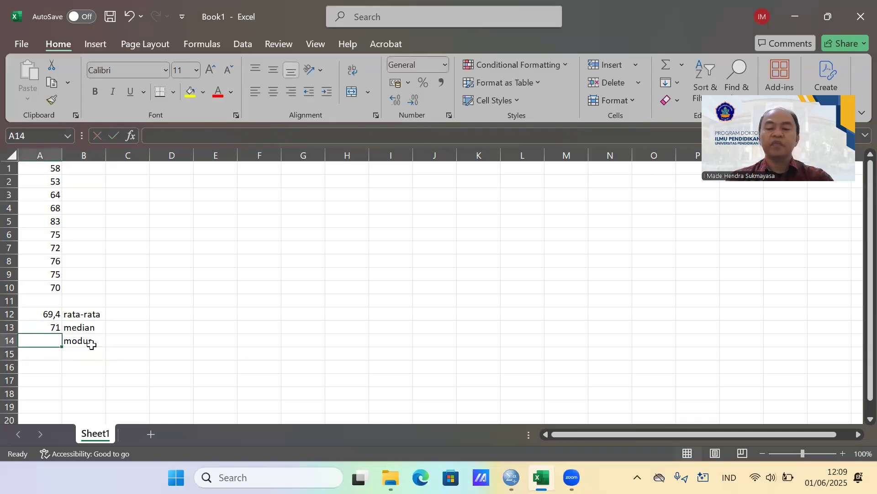
text(=)
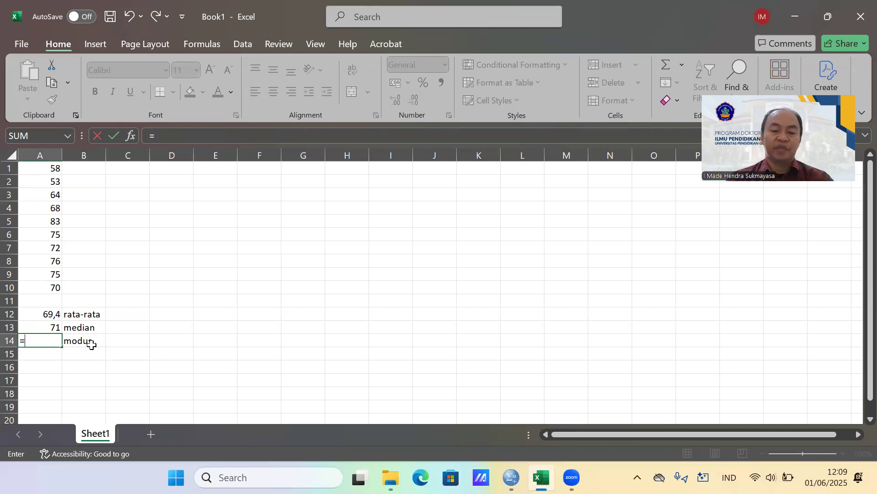
text(m)
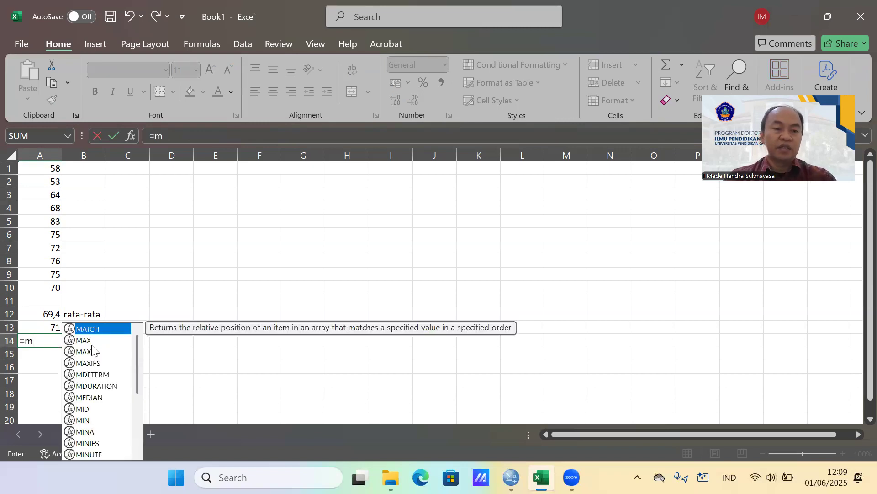
text(o)
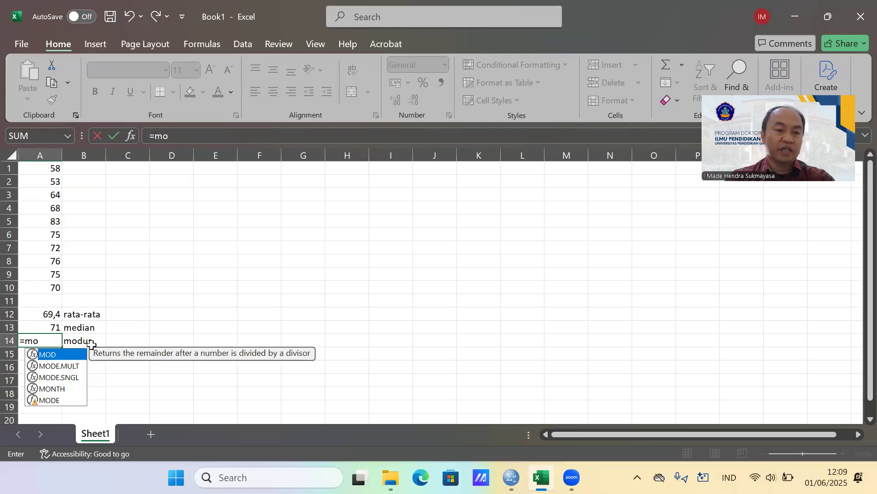
text(d)
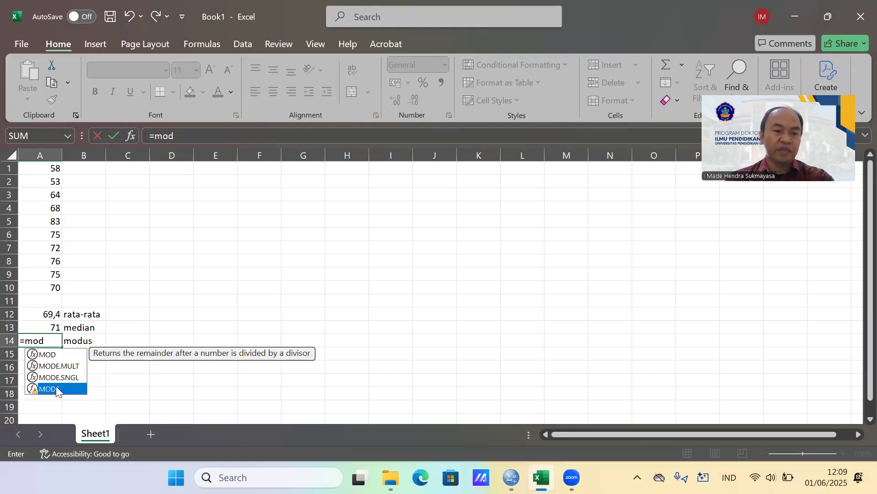
double_click(58, 389)
drag(53, 286, 38, 155)
key(Return)
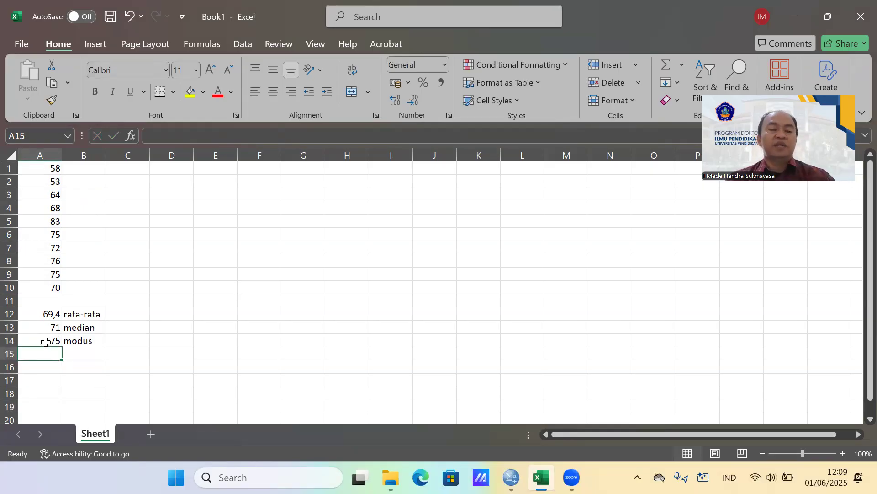
Enter the label "standar deviasi" in cell B15 and select the empty cell A15 beside it.
click(89, 354)
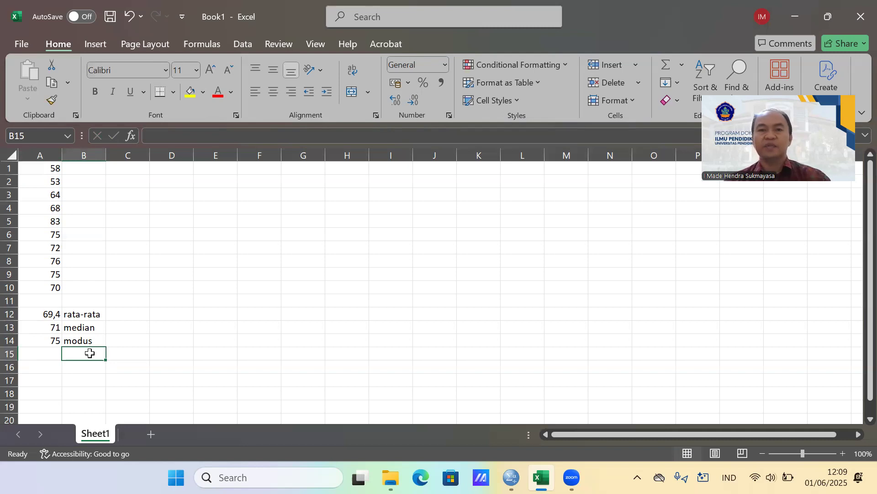
text(s)
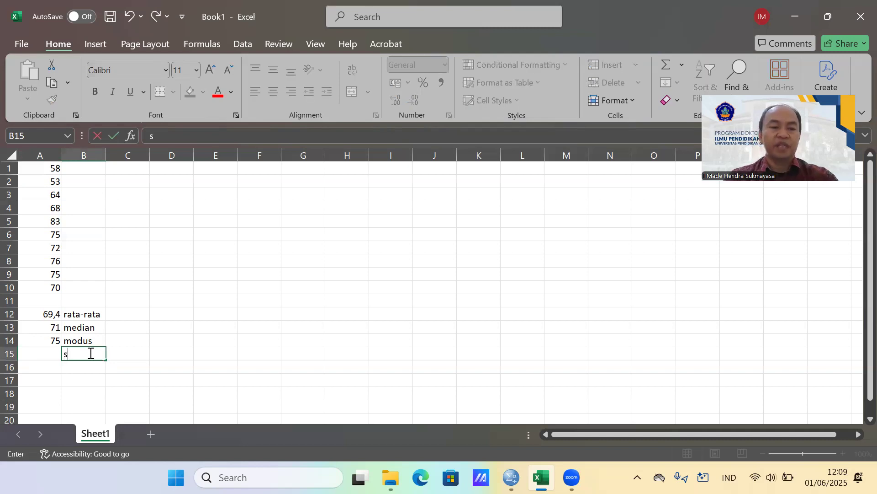
text(tandar deviasi)
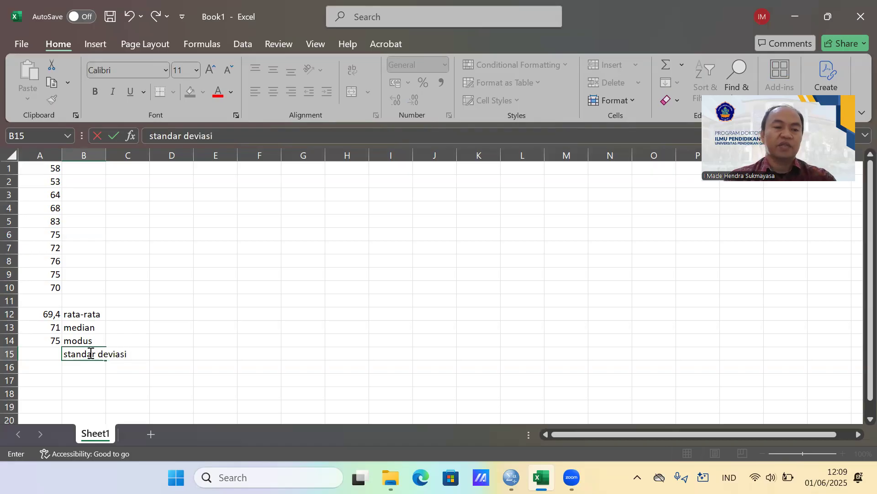
key(Return)
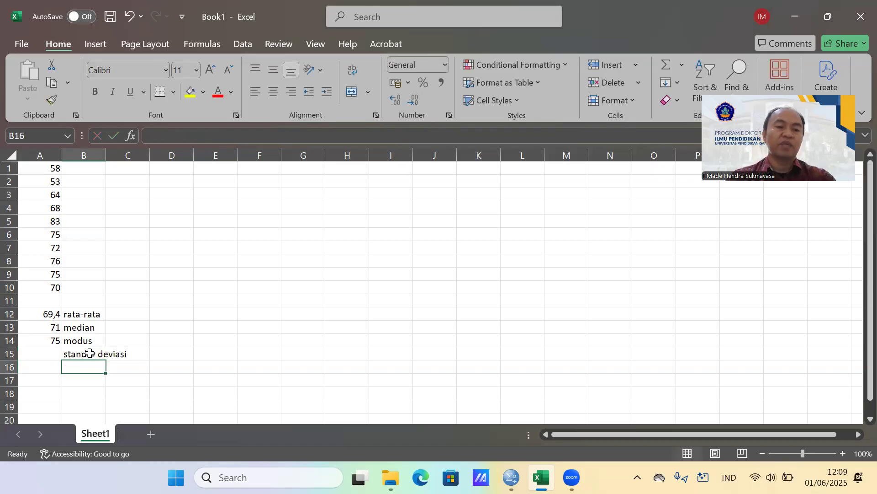
key(Left)
key(Up)
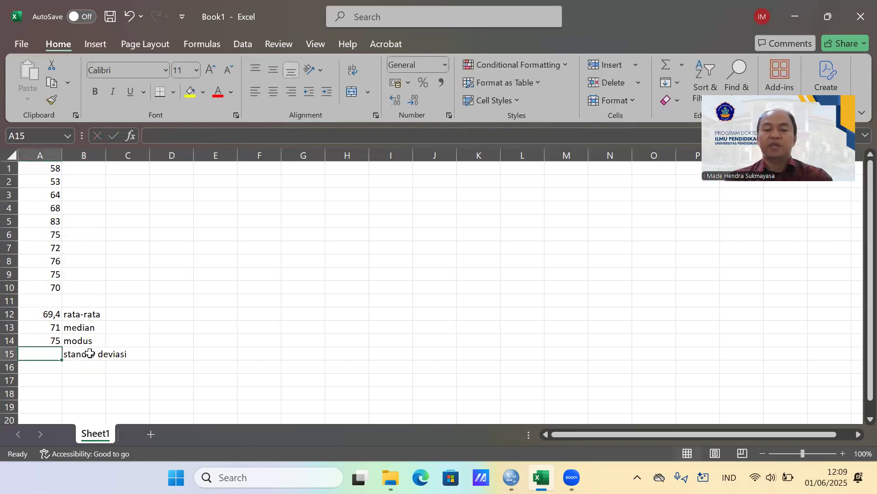
Calculate the standard deviation of A1:A10 in cell A15 with the STDEV function.
text(=)
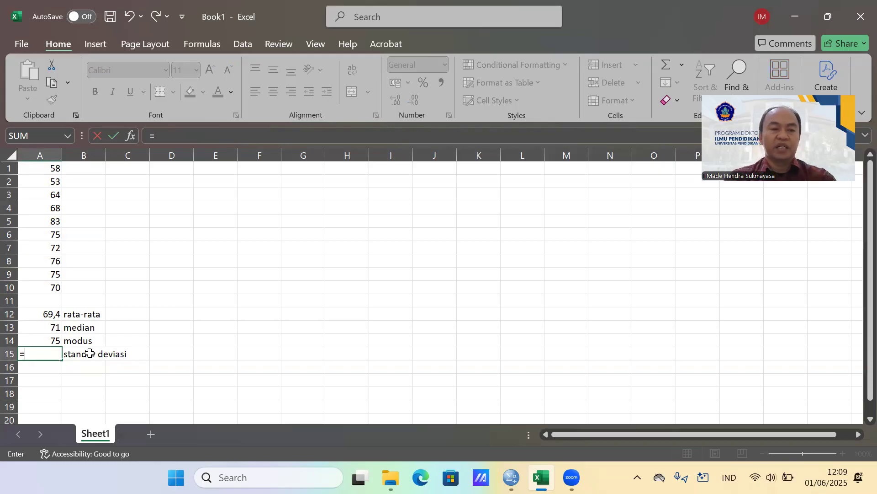
text(std)
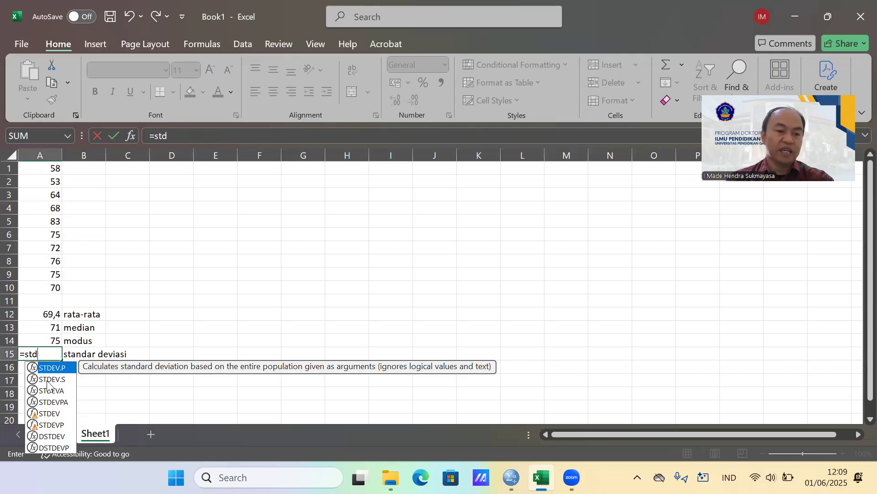
click(54, 414)
double_click(53, 414)
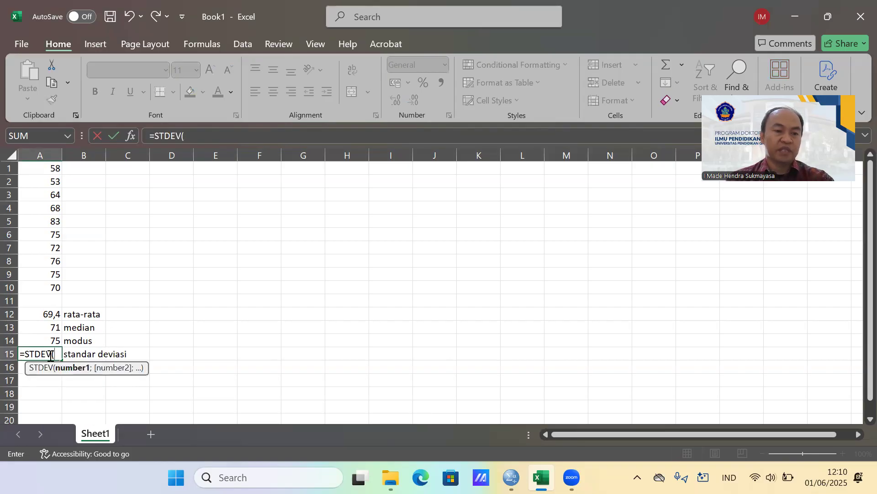
drag(53, 287, 48, 170)
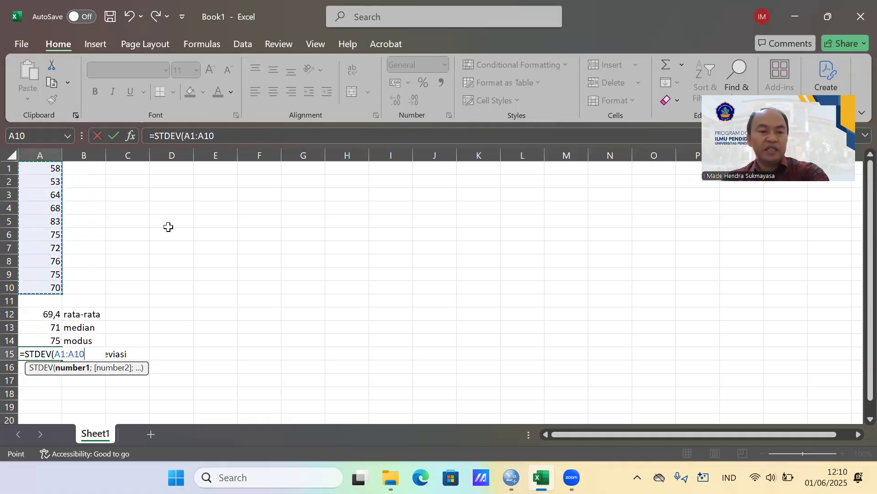
key(Return)
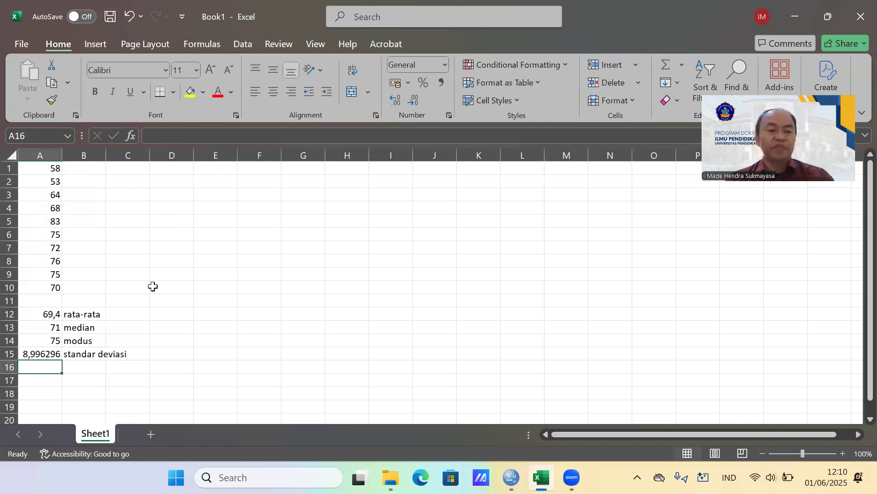
Enter the label "varians" in cell B16 and select the empty cell A16 beside it.
click(100, 368)
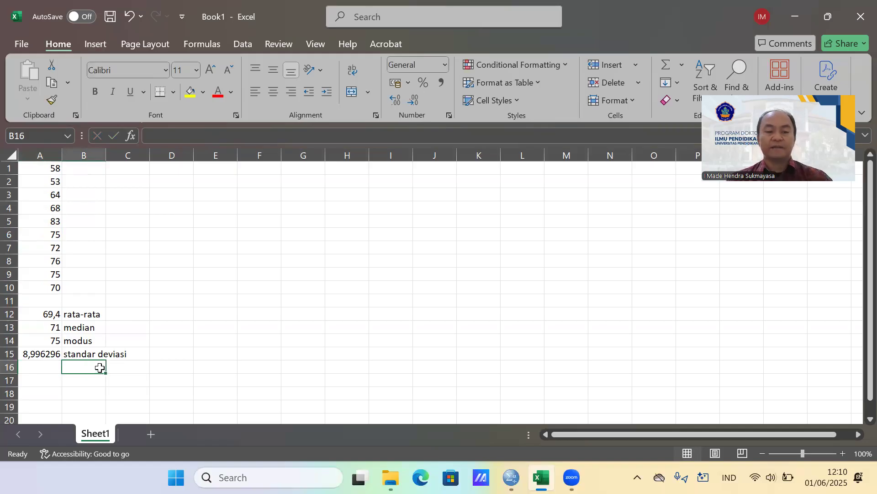
text(varians)
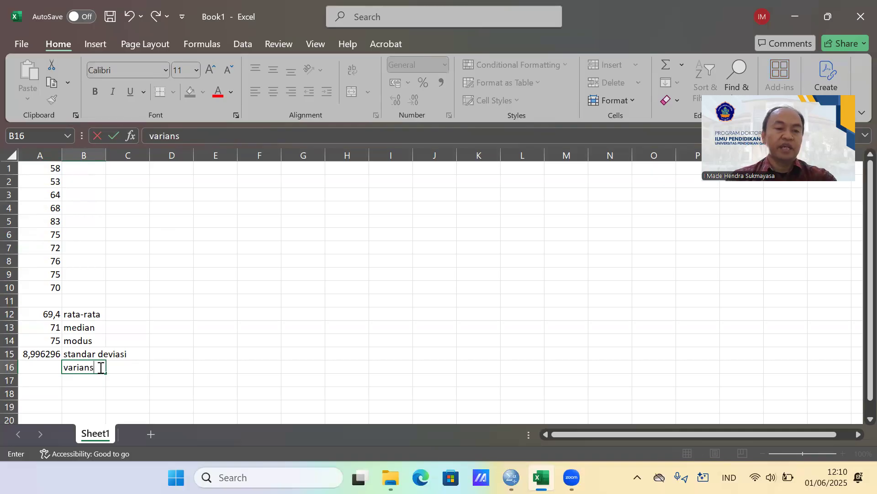
key(Return)
key(Left)
key(Up)
Calculate the variance of A1:A10 in cell A16 with the VAR function.
text(=)
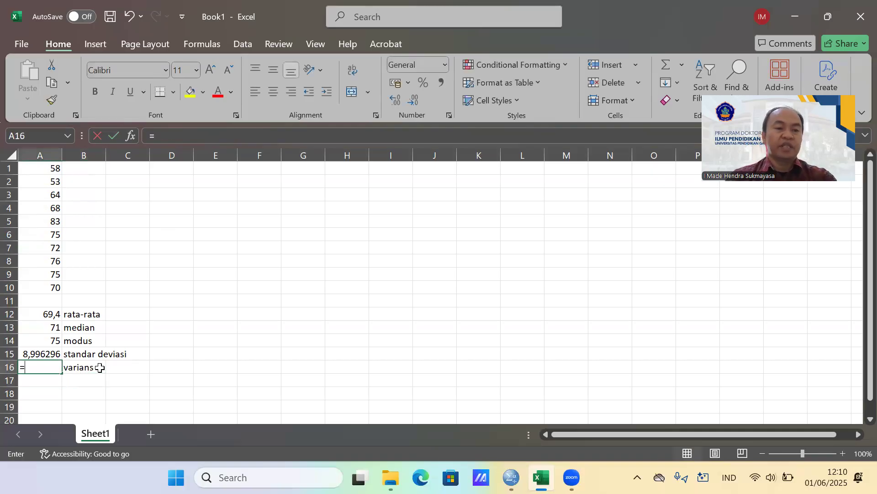
text(var)
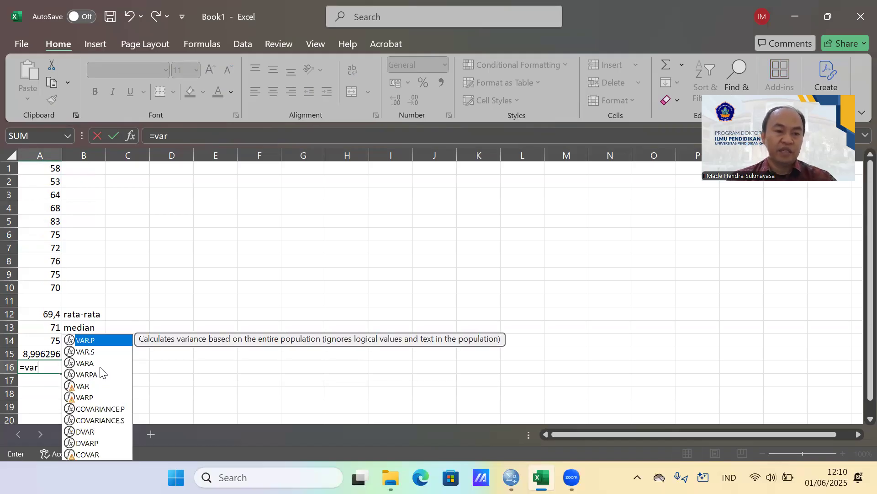
double_click(83, 385)
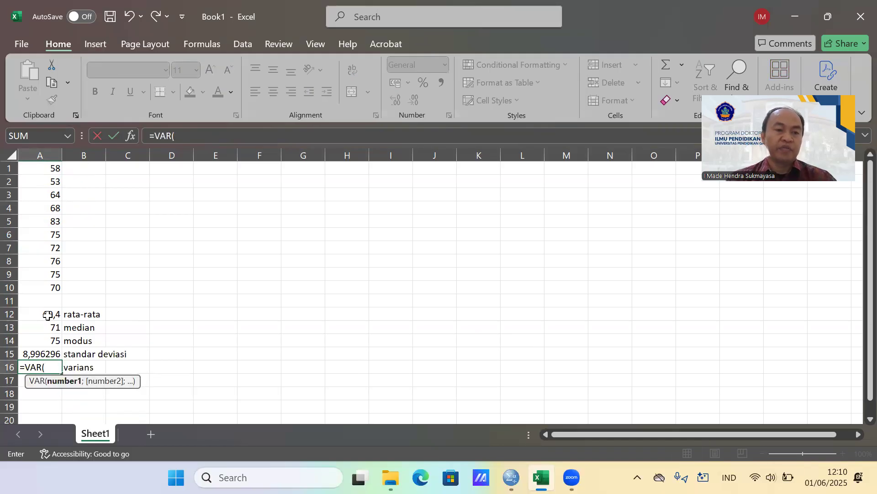
drag(36, 286, 26, 161)
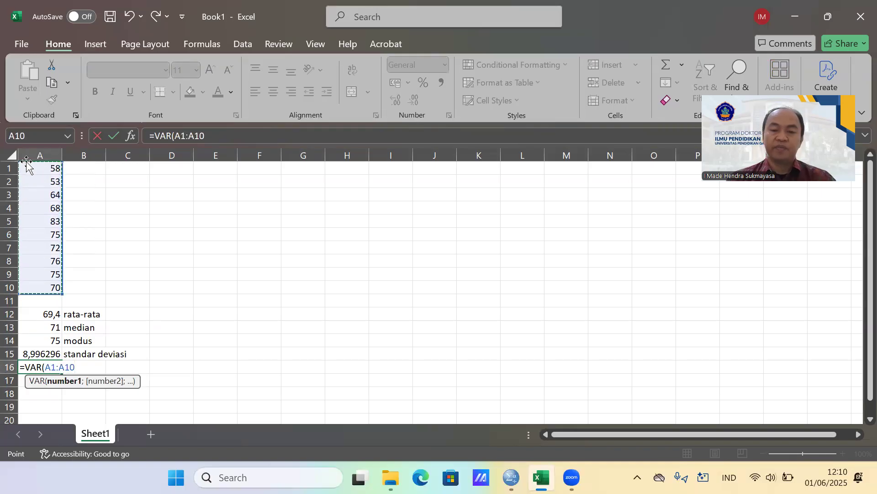
key(Return)
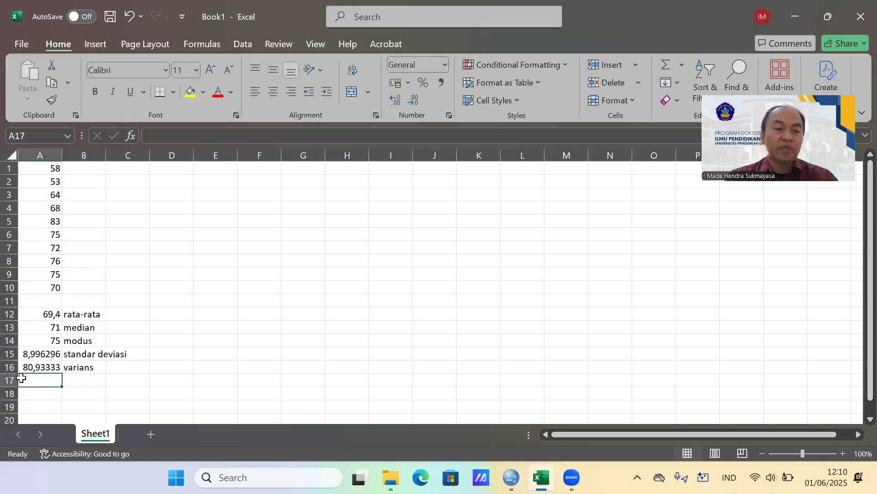
click(68, 366)
click(44, 383)
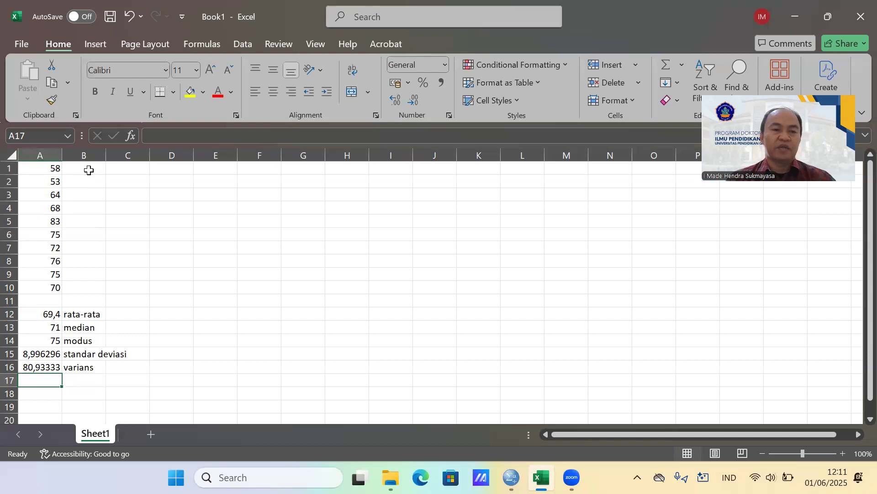
Move the whole block A1:B16, data, results and labels, so that it starts in cell D1.
click(53, 169)
drag(53, 169, 89, 367)
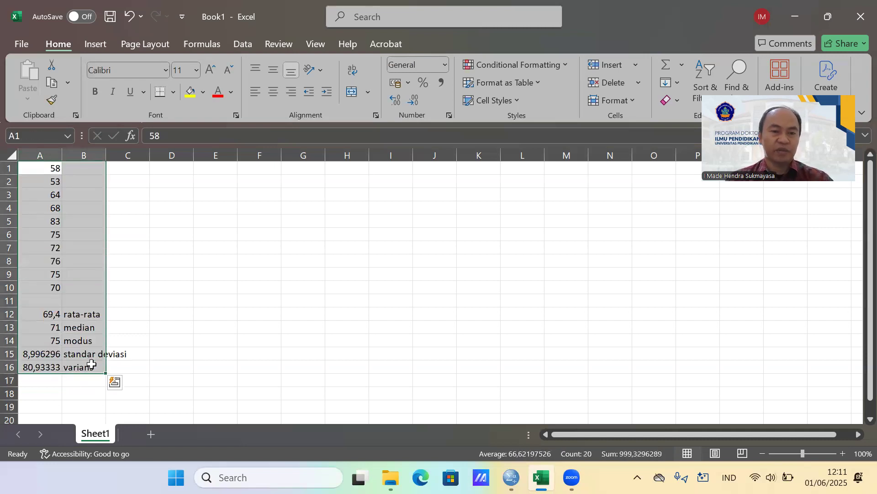
key(ctrl+c)
click(172, 165)
key(ctrl+v)
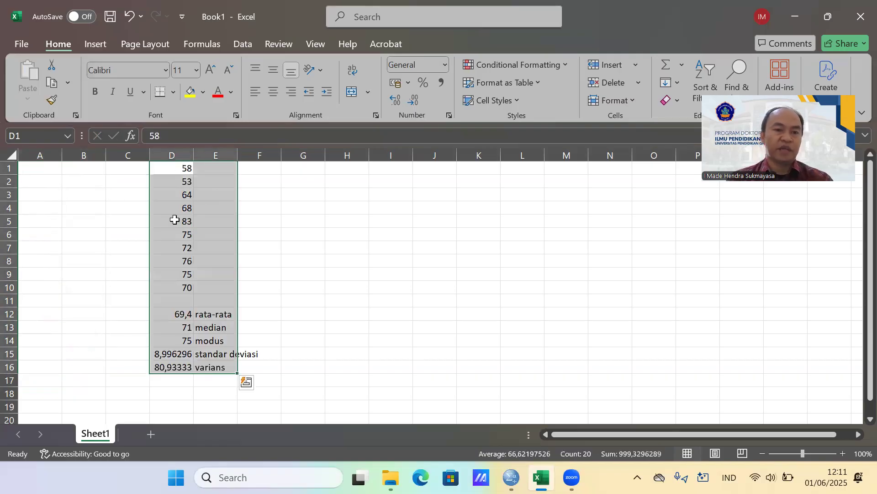
Start a second data set beside the first by entering 47 in cell C1 and 52 in cell C2.
click(94, 166)
click(121, 166)
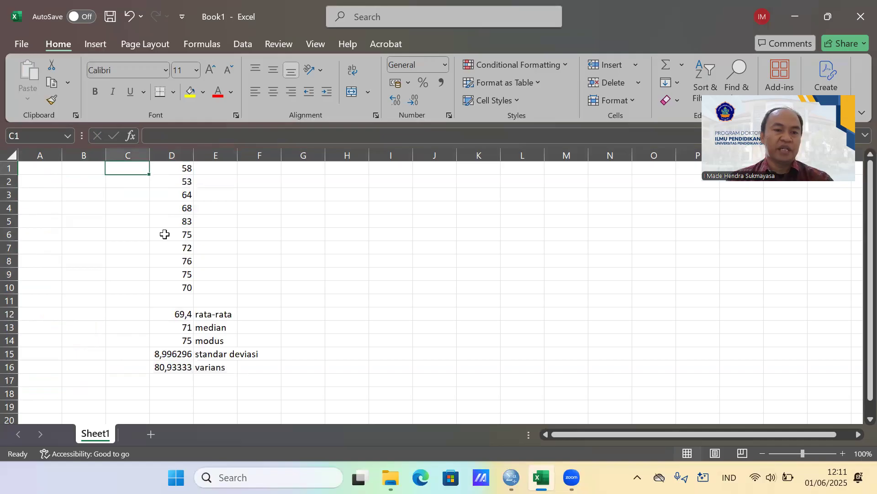
text(47)
key(Return)
text(523)
key(Return)
key(Up)
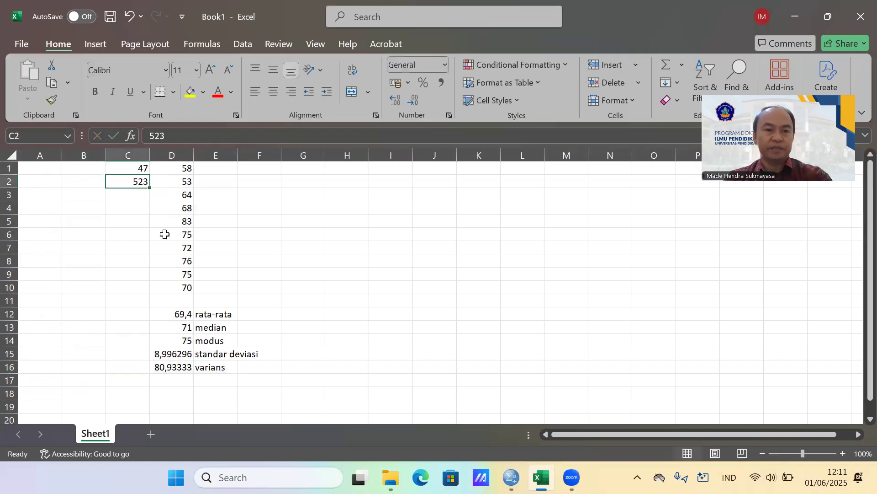
text(52)
key(Return)
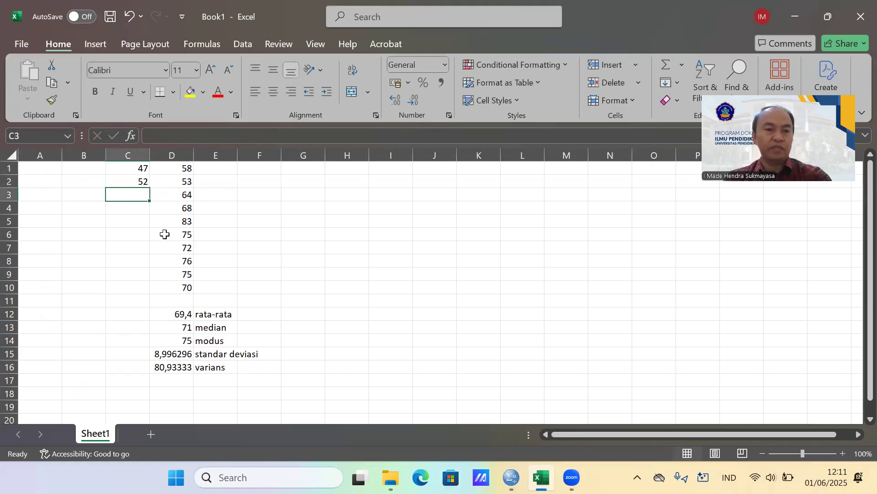
Fill cells C3 to C10 with the values 68, 63, 65, 69, 65, 62, 64 and 68.
text(68)
key(Return)
text(63)
key(Return)
text(65)
key(Return)
text(69)
key(Return)
text(65)
key(Return)
text(62)
key(Return)
text(64)
key(Return)
text(68)
key(Return)
text(74)
key(Return)
key(Up)
key(Delete)
key(Up)
key(Down)
key(Down)
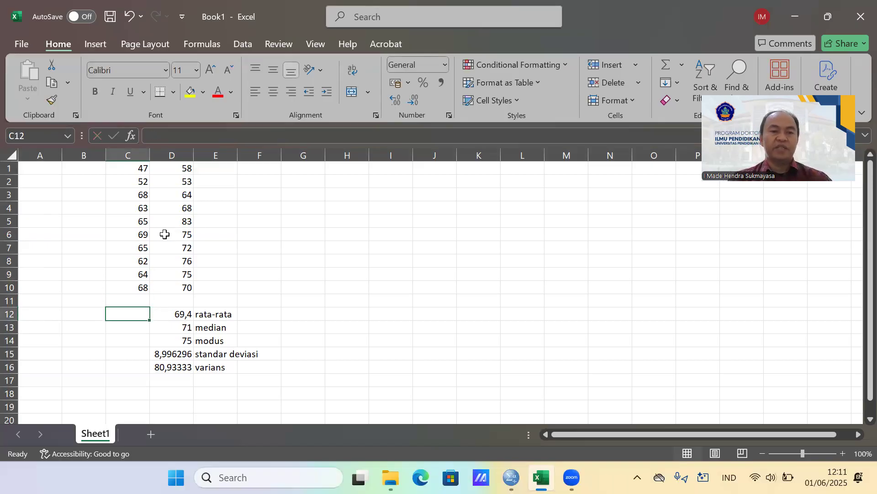
Fill the five statistics formulas in D12:D16 across into C12:C16 for the second data set.
click(134, 168)
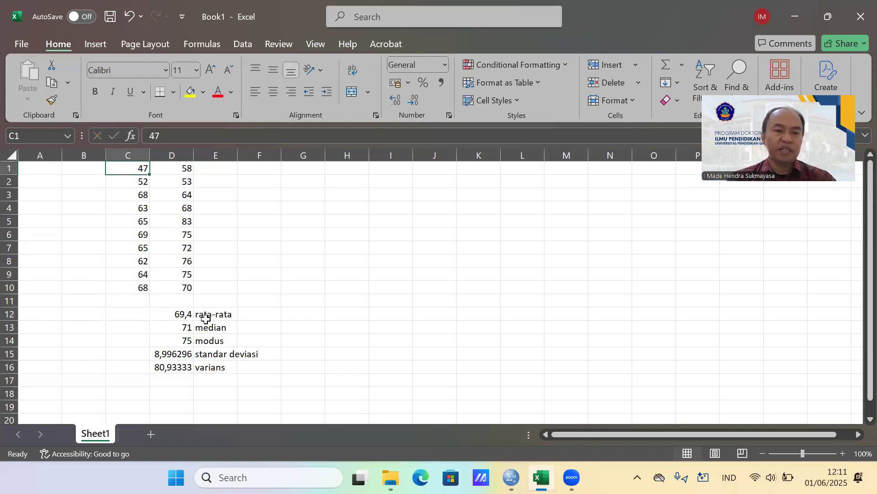
drag(170, 315, 171, 371)
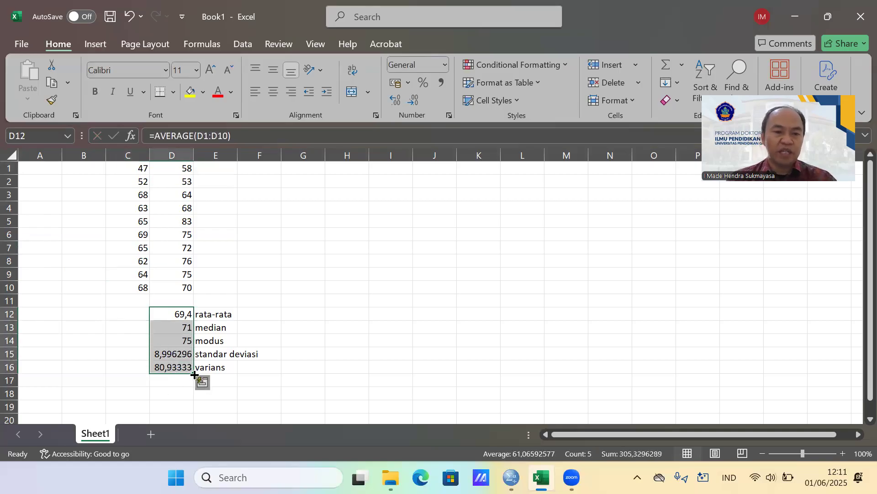
drag(194, 375, 195, 374)
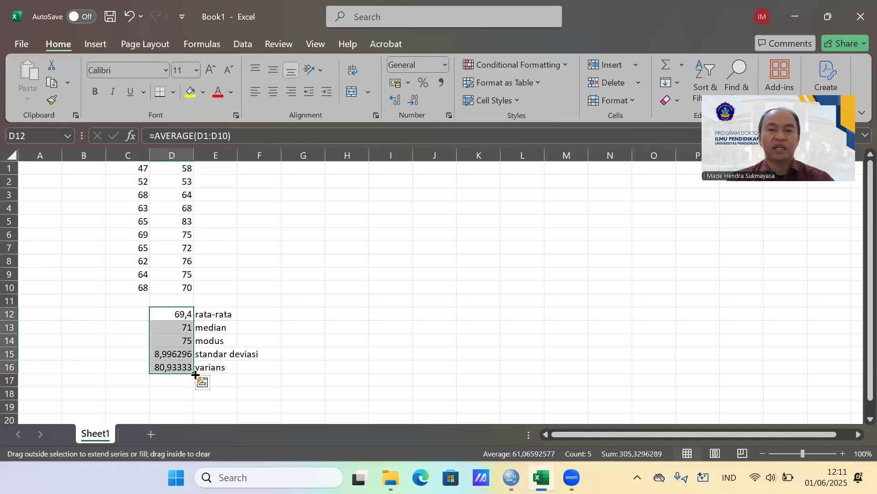
drag(195, 374, 116, 362)
click(123, 315)
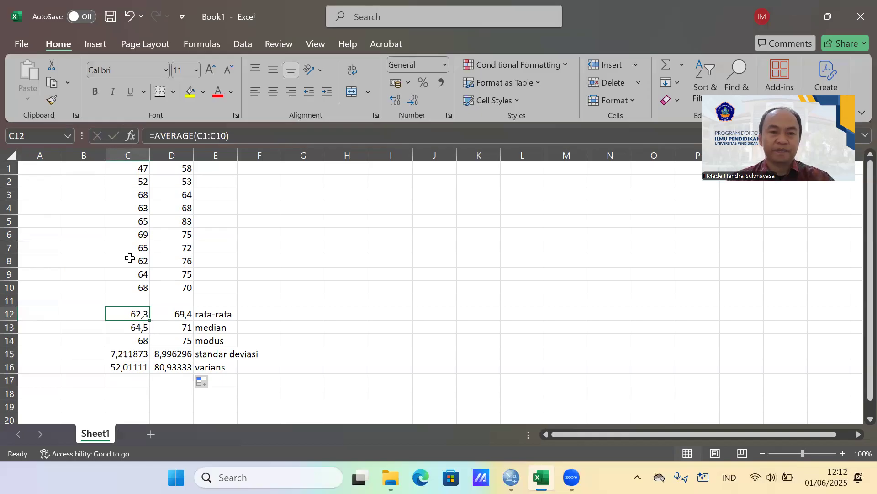
Enter the label "korelasi product moment" in cell E17 and select cell C17.
click(228, 382)
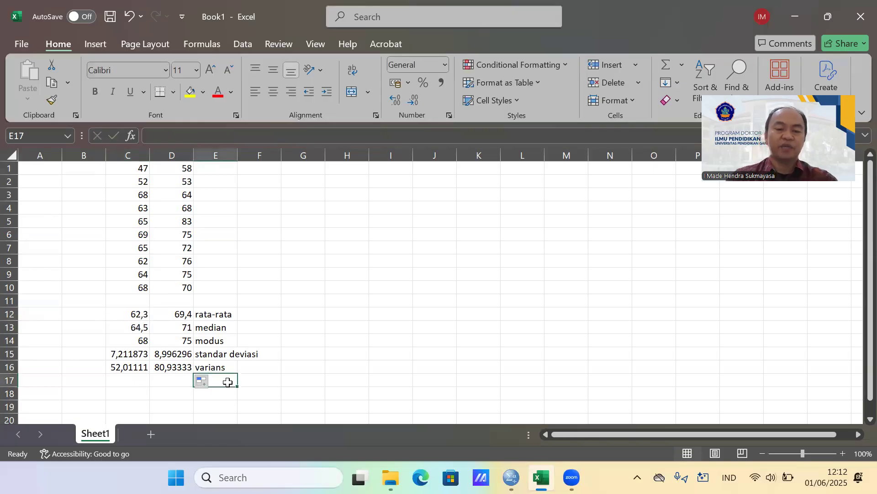
text(korelasi product moment)
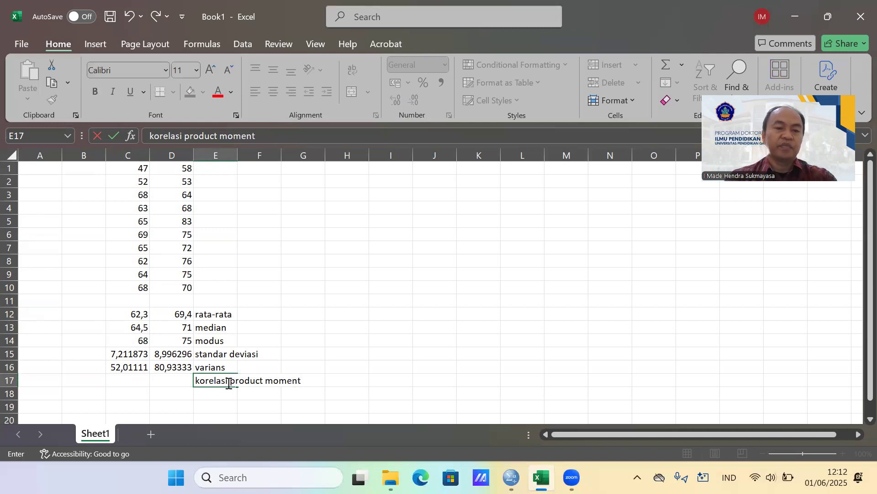
click(135, 383)
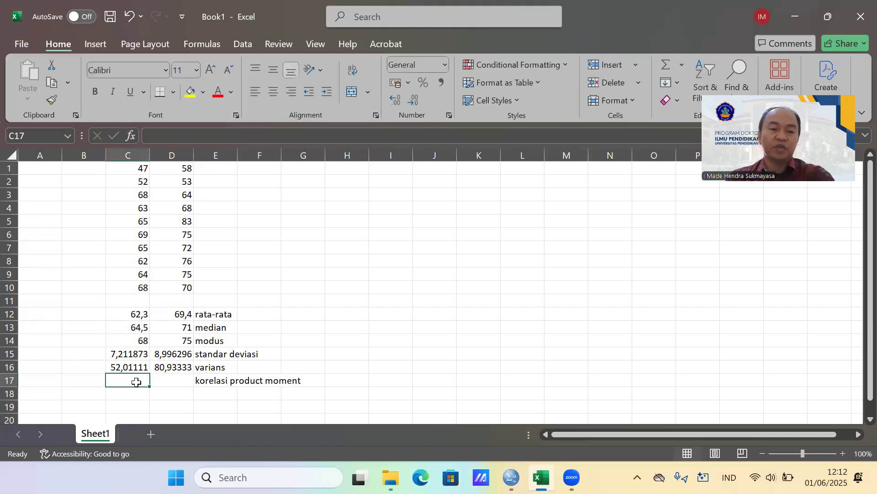
Calculate the correlation between C1:C10 and D1:D10 in cell C17 with the CORREL function.
text(=)
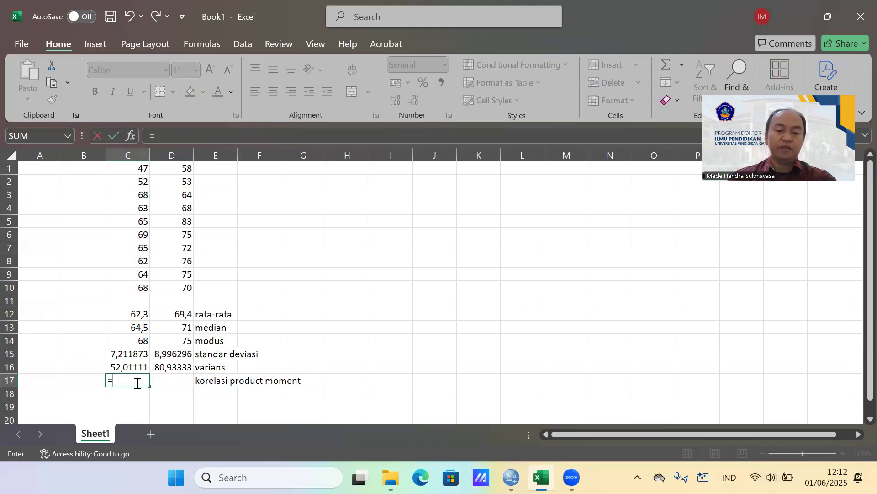
text(c)
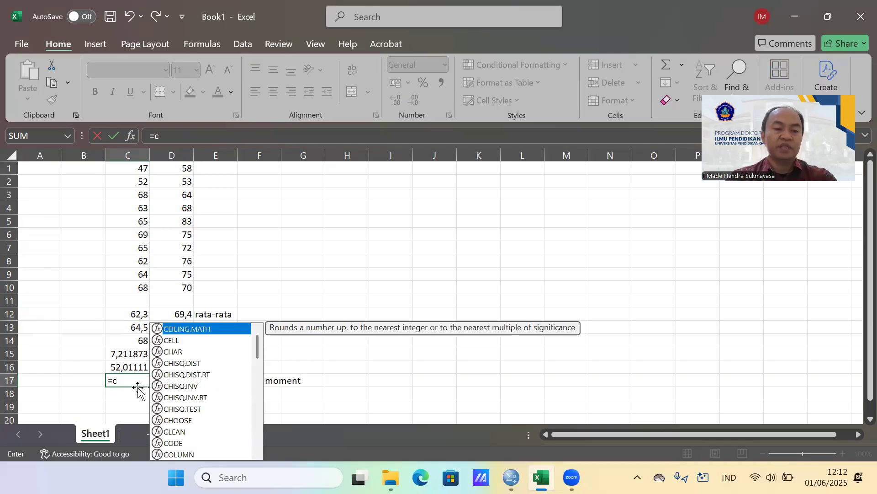
text(or)
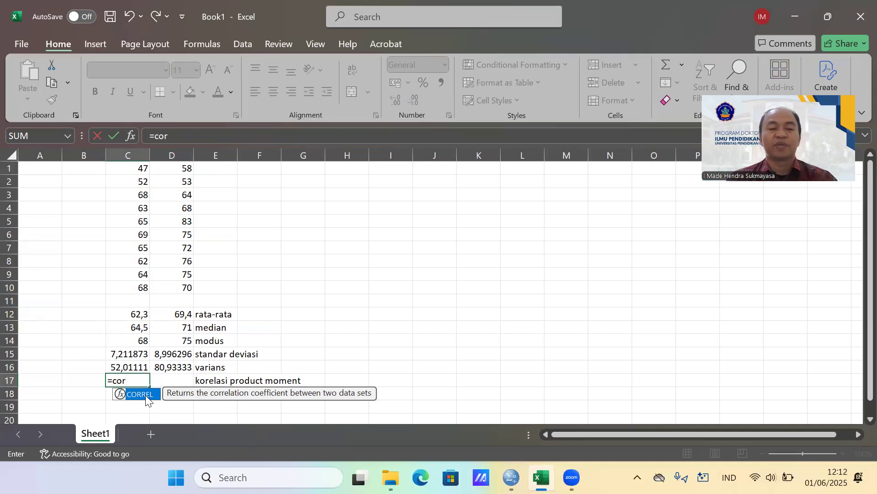
double_click(146, 395)
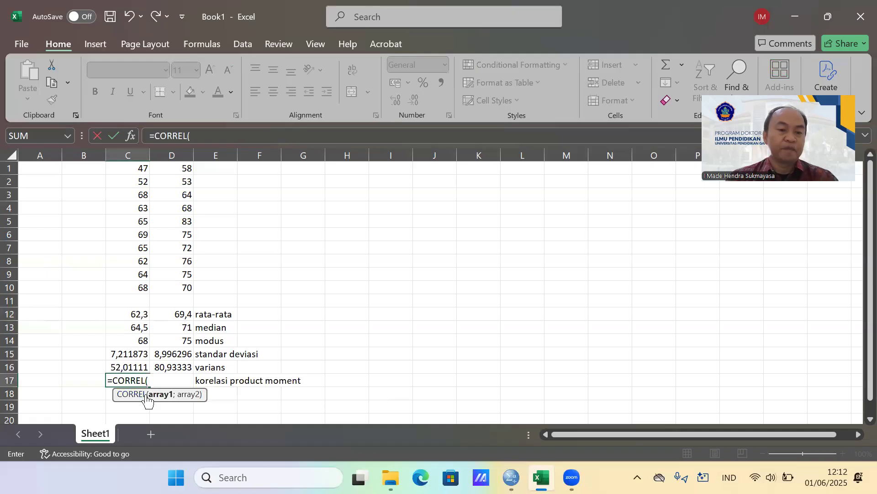
drag(138, 288, 136, 152)
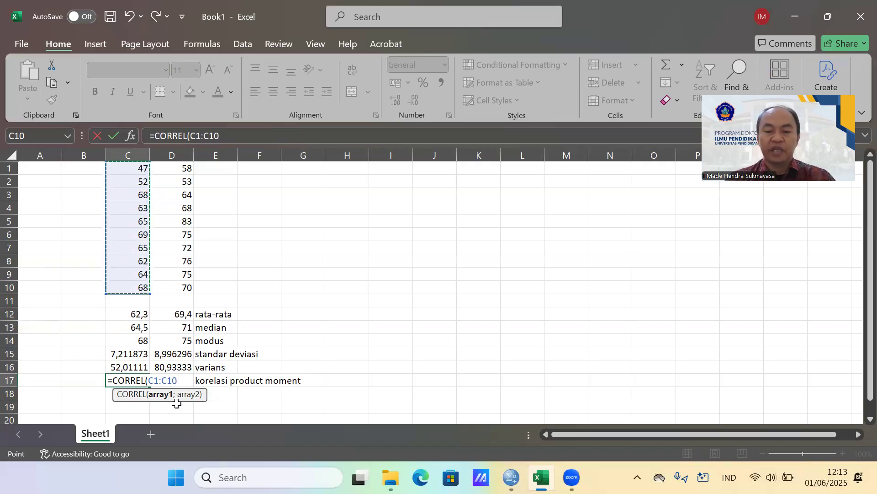
text(;)
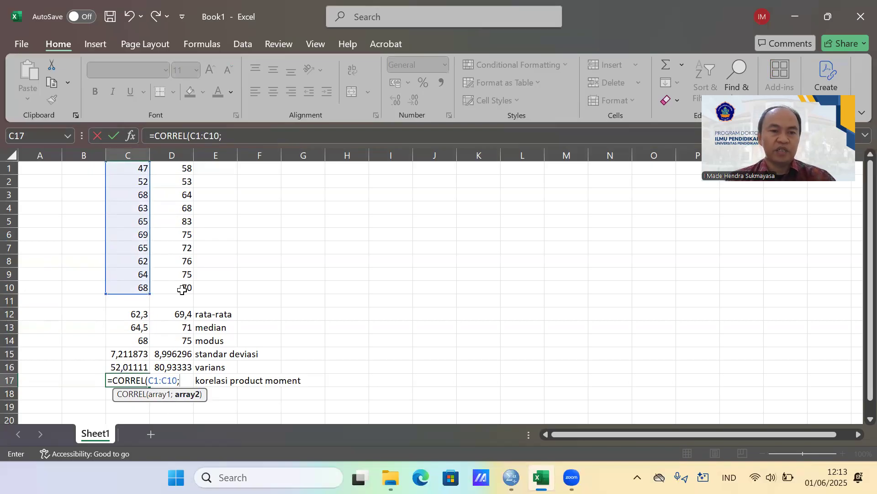
drag(182, 290, 178, 165)
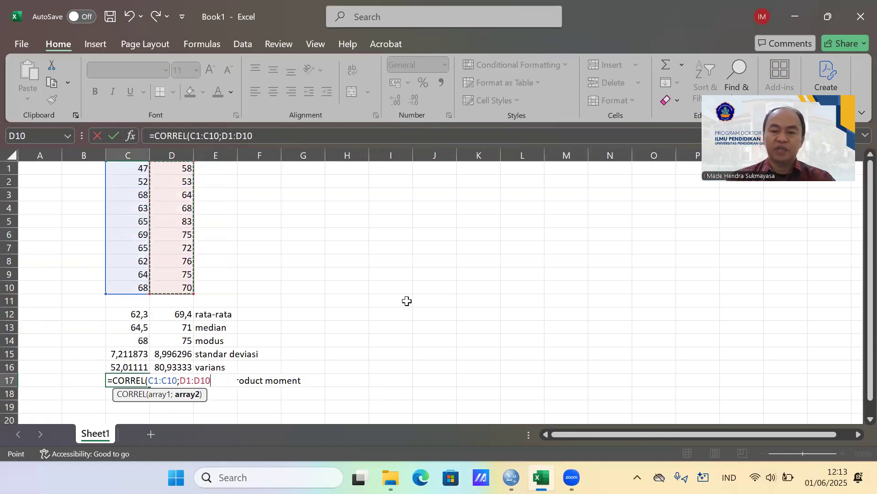
key(Return)
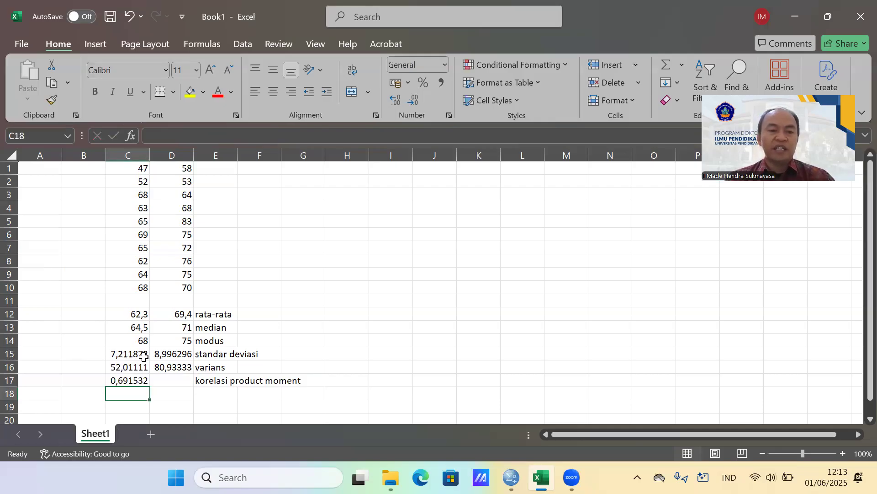
drag(130, 354, 179, 380)
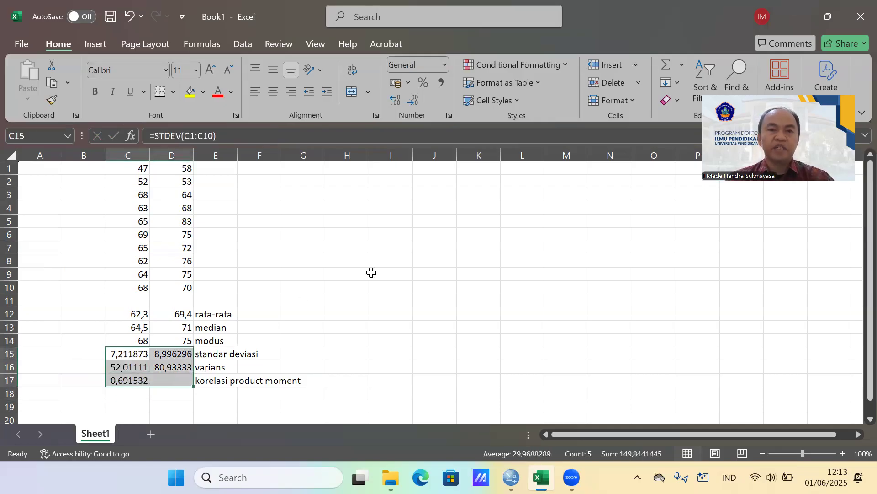
Reduce the standard deviation, variance and correlation values in C15:D17 to two decimal places.
click(418, 99)
click(417, 99)
click(417, 100)
click(418, 99)
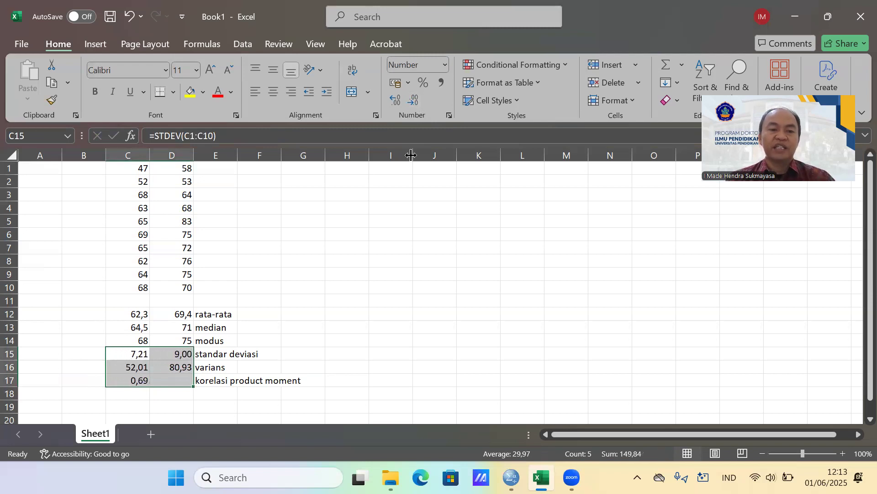
click(120, 354)
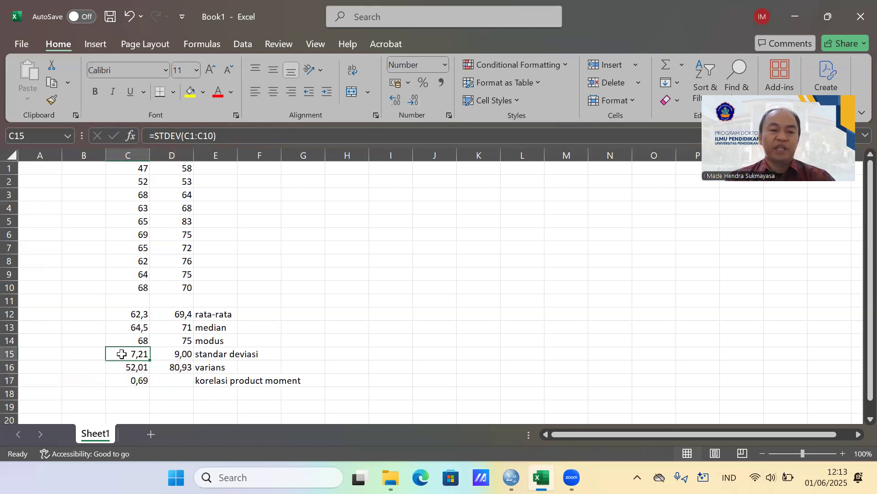
click(279, 343)
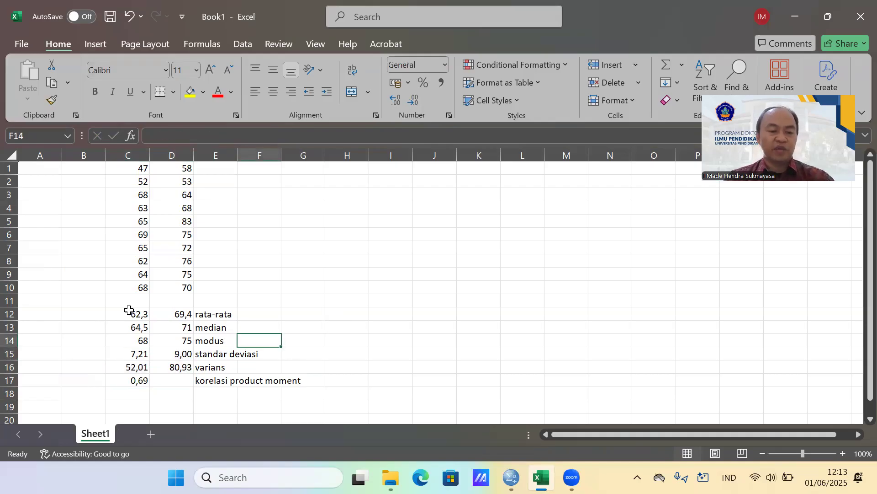
Undo the decimal-place reductions on C15:D17.
key(ctrl+z)
key(ctrl+z)
key(ctrl+z)
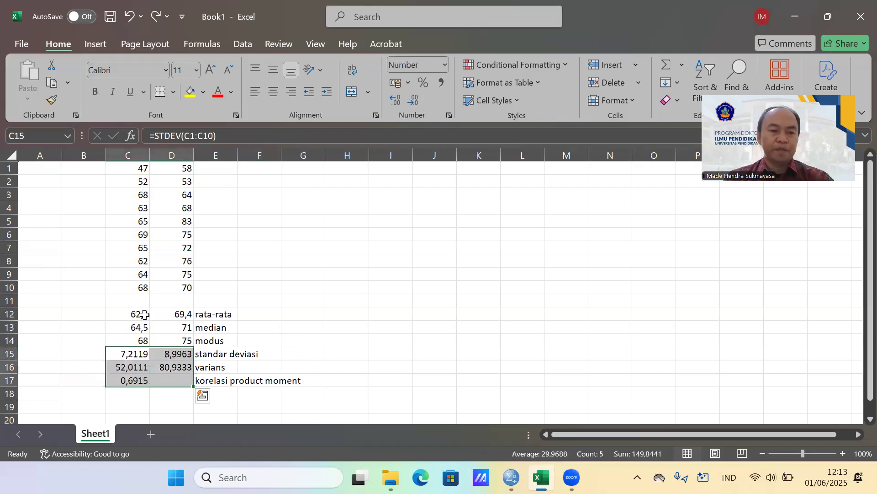
Reselect C15:D17 and format its values with two decimal places.
click(122, 353)
drag(120, 353, 180, 377)
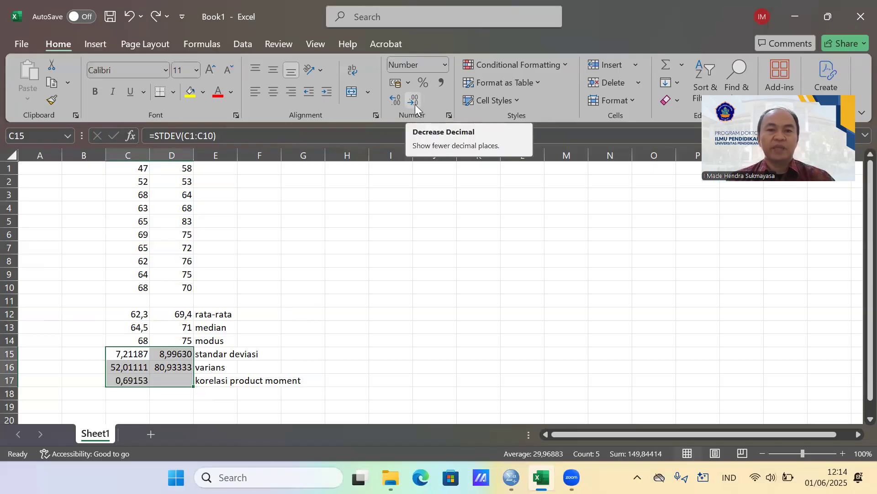
click(415, 104)
click(415, 104)
click(415, 104)
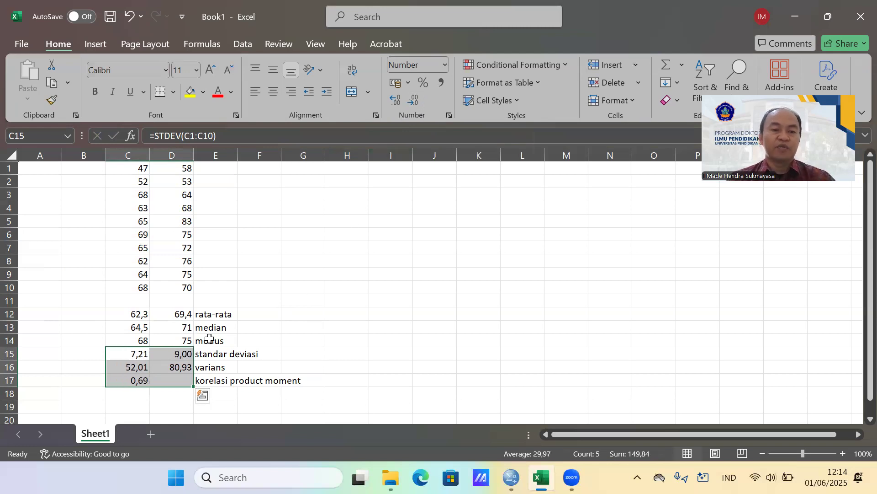
click(208, 359)
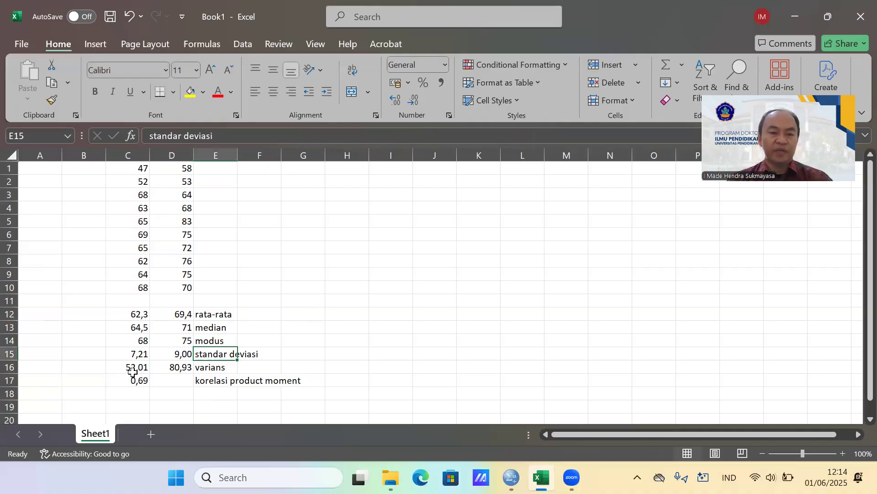
click(319, 365)
click(400, 391)
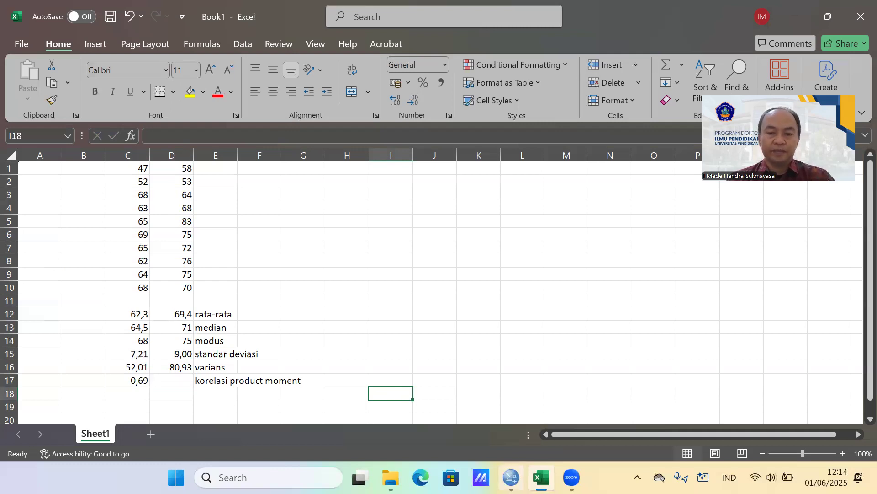
Switch to IBM SPSS Statistics and examine the empty dataset's Data View and Variable View.
mouse_move(511, 477)
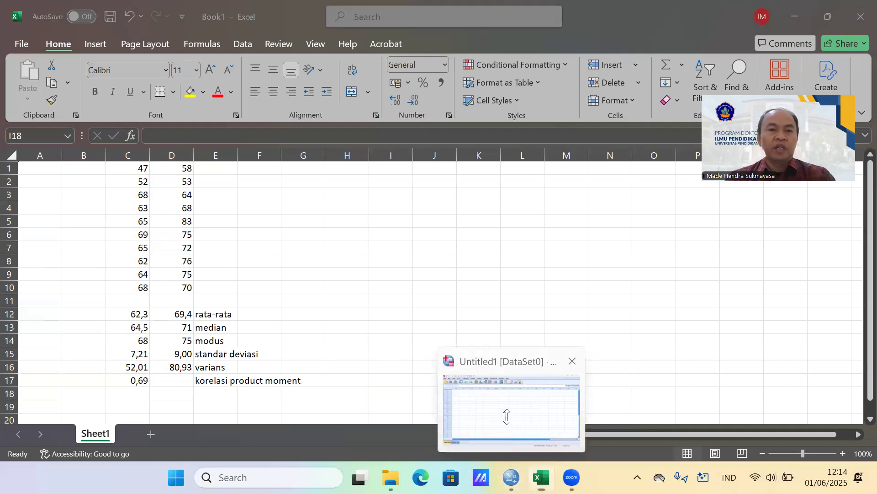
click(505, 415)
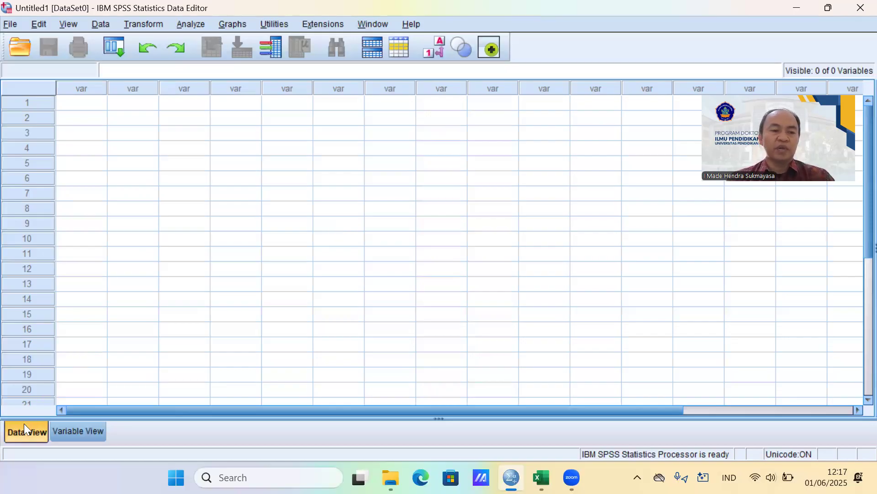
click(75, 432)
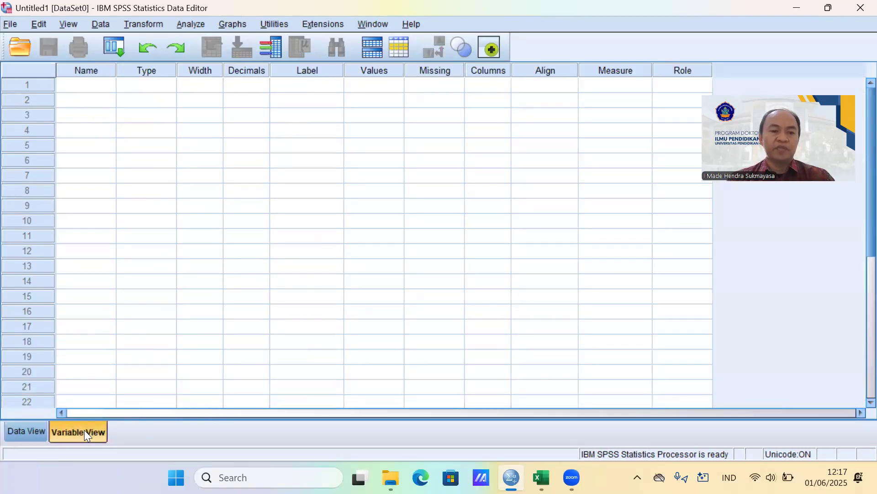
click(37, 431)
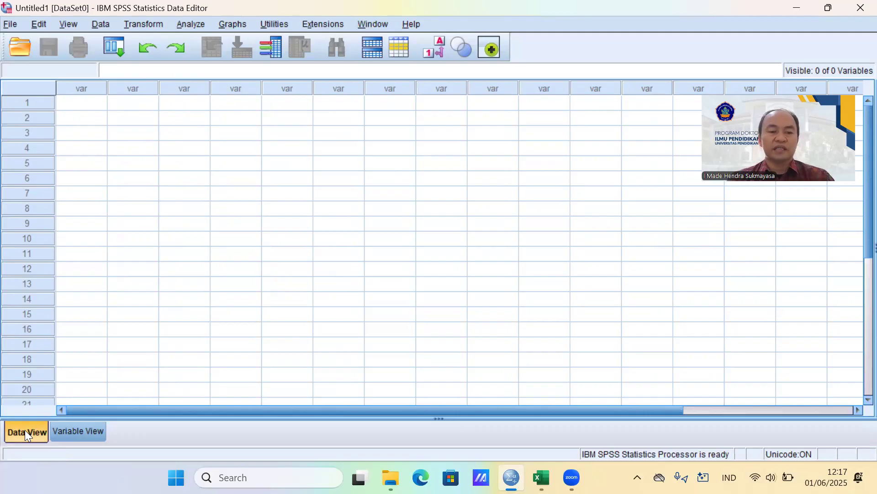
click(81, 433)
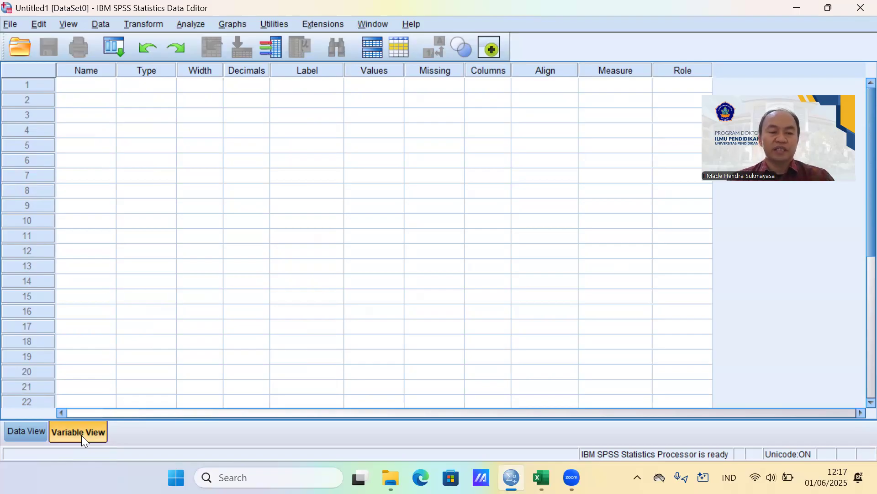
click(30, 438)
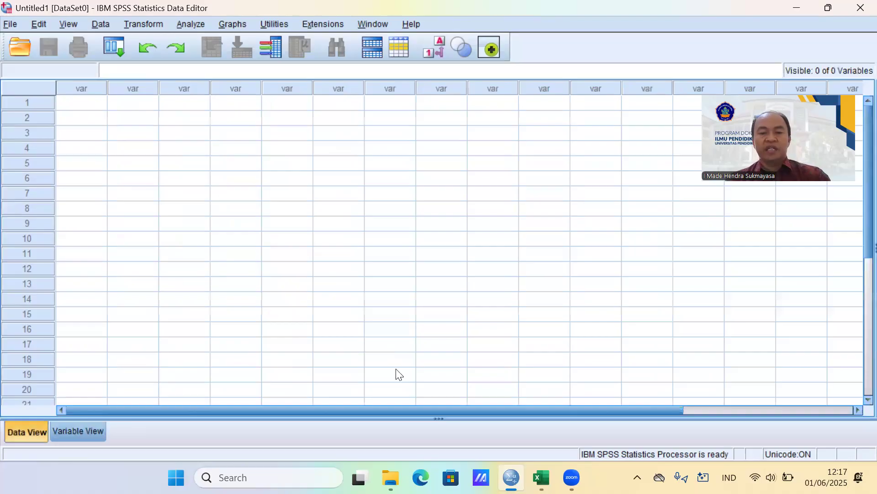
Copy the two data columns C1:D10 from the Excel sheet into the SPSS Data View, starting at the first cell.
click(541, 477)
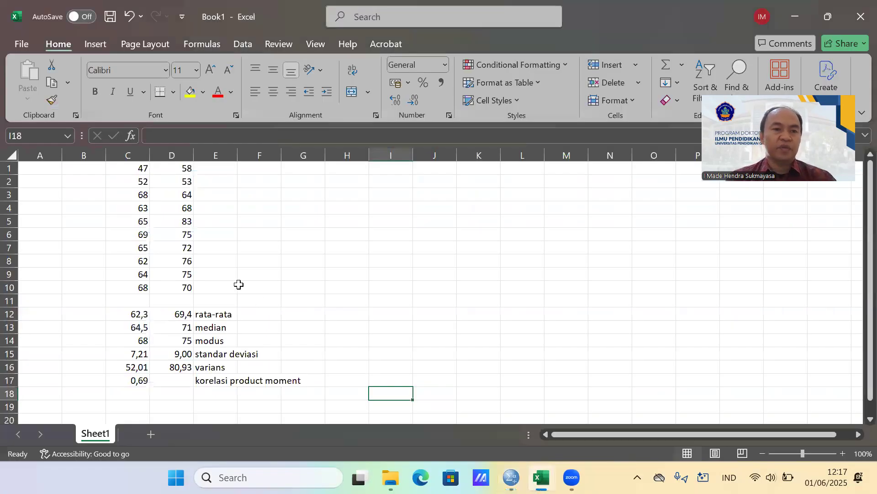
drag(130, 168, 191, 293)
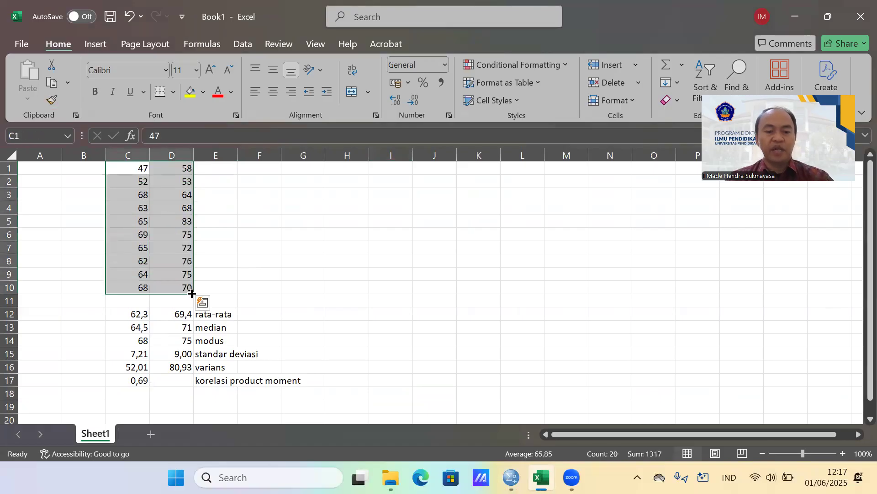
key(ctrl+c)
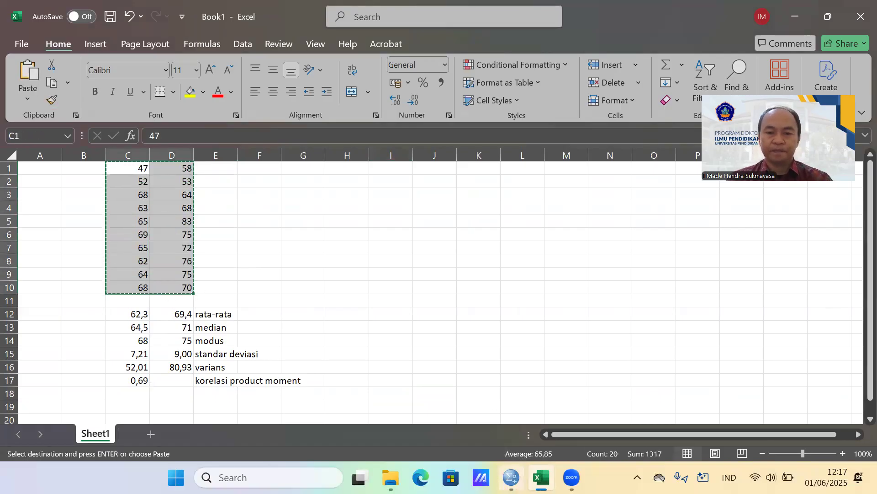
click(512, 475)
click(94, 103)
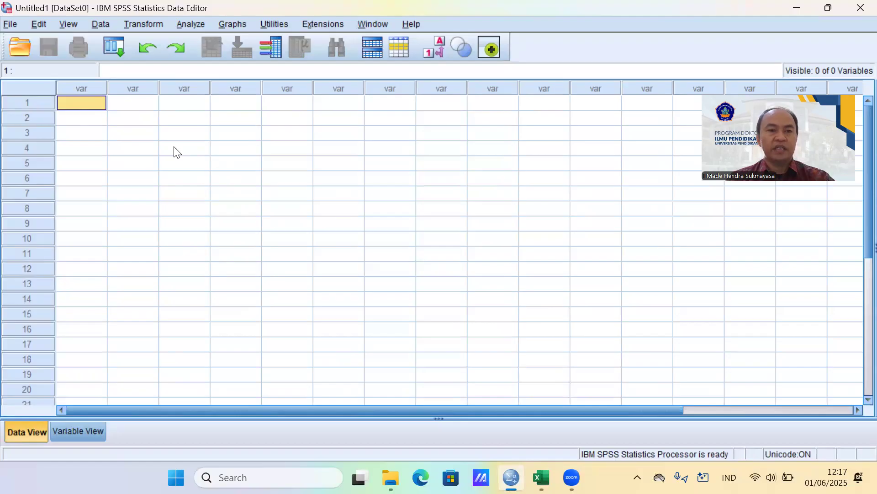
key(ctrl+v)
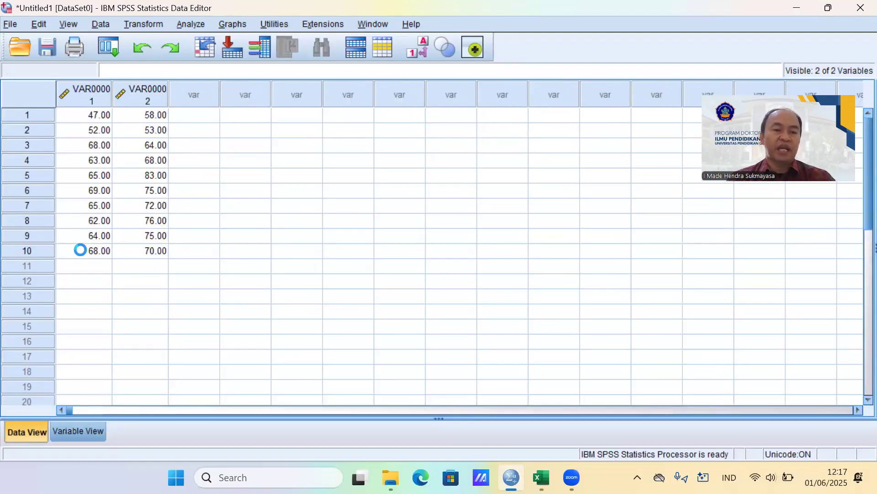
Label the first variable "motivasi belajar" and rename it X in the Variable View.
click(92, 434)
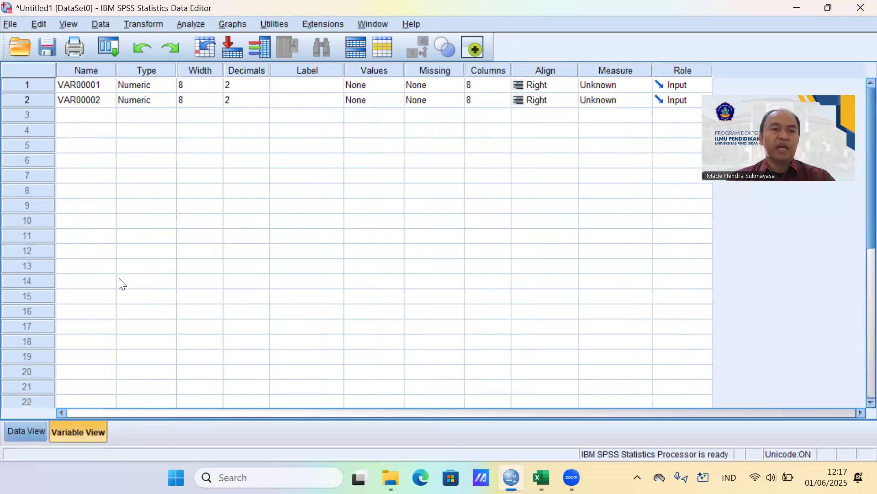
click(296, 88)
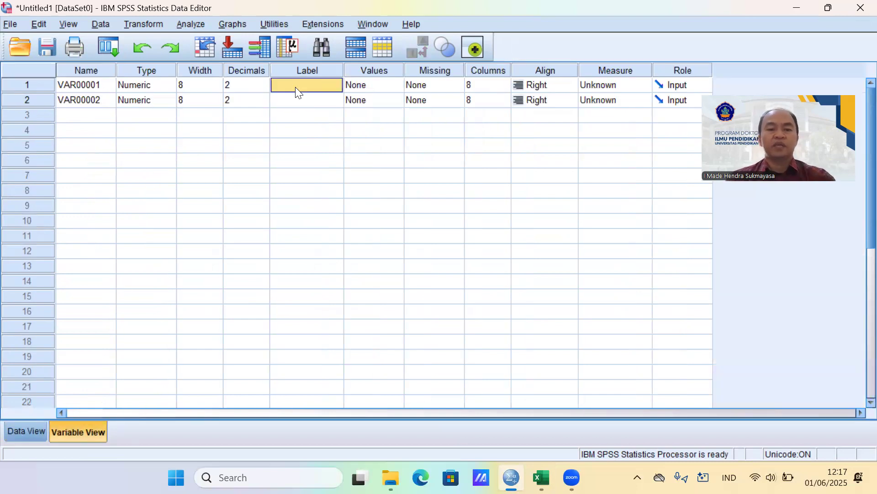
text(motivasi belajar)
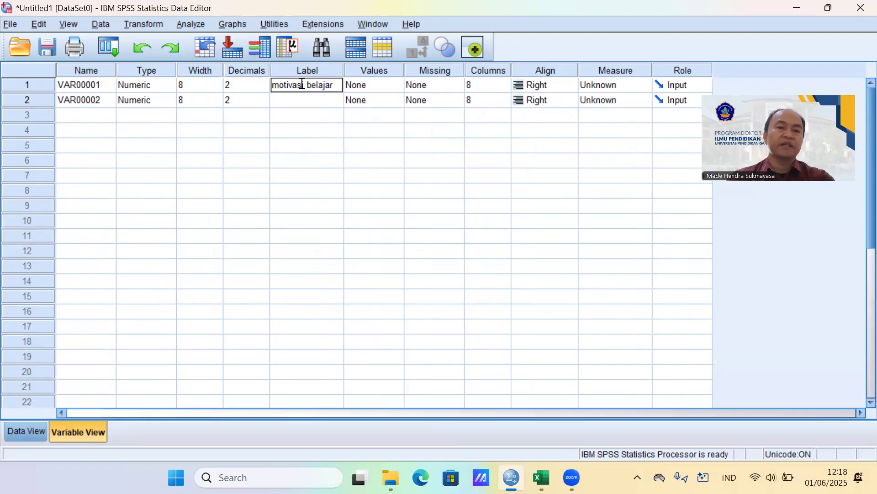
click(93, 86)
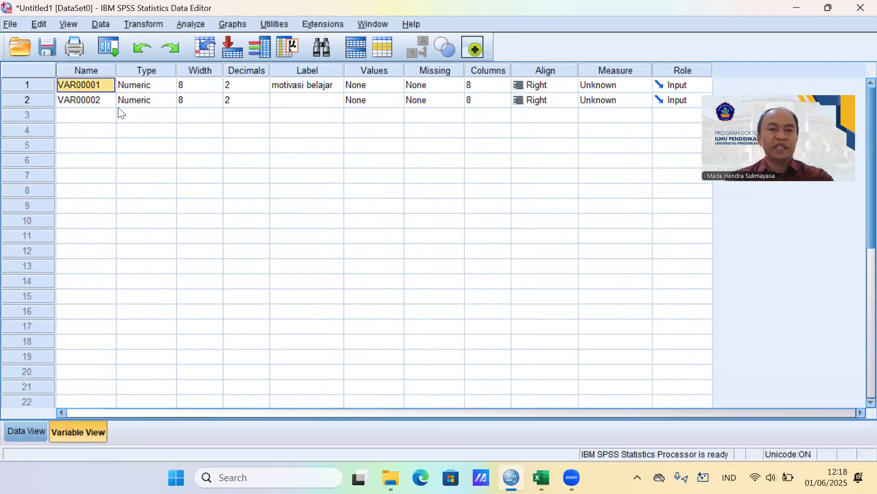
text(X)
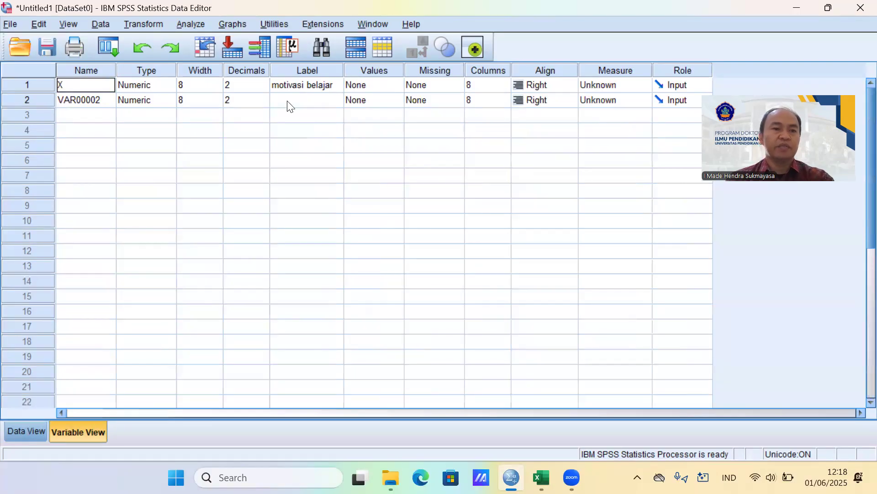
Rename the second variable Y and label it "hasil belajar".
click(91, 100)
text(Y)
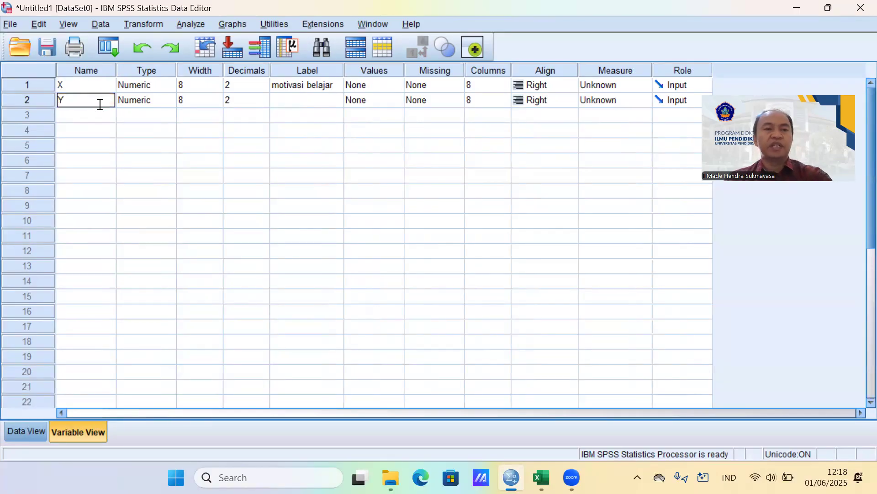
key(Return)
click(68, 99)
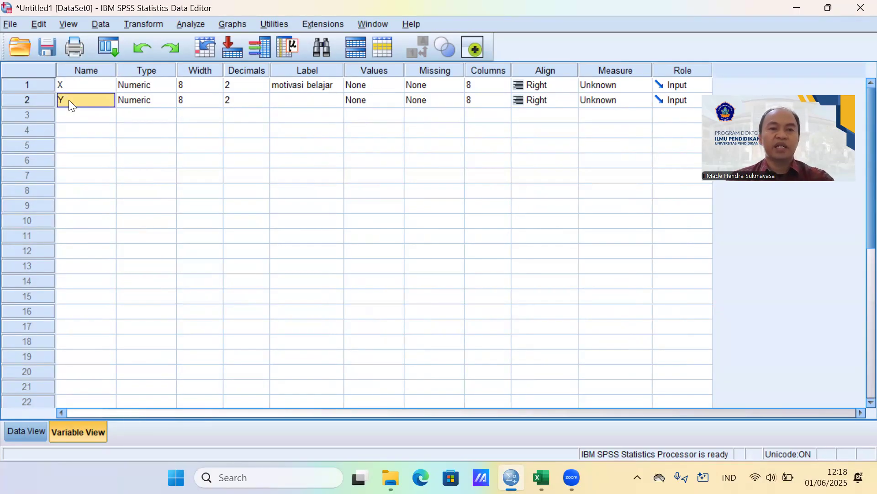
click(289, 99)
text(hasil belajar)
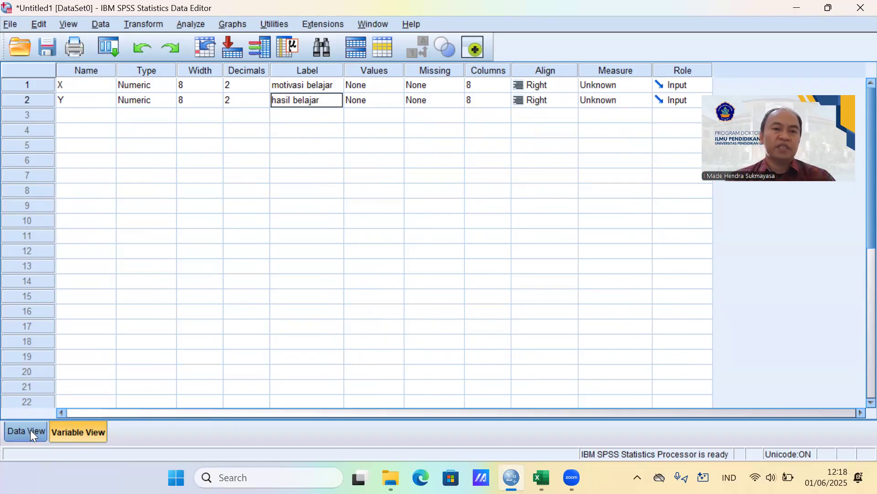
click(301, 131)
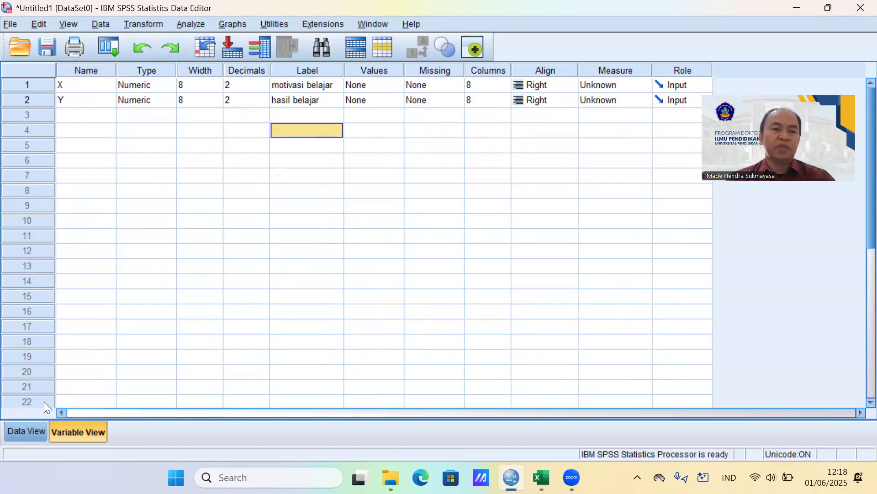
Start a Frequencies analysis from the Data View and add both motivasi belajar [X] and hasil belajar [Y] as its variables.
click(28, 429)
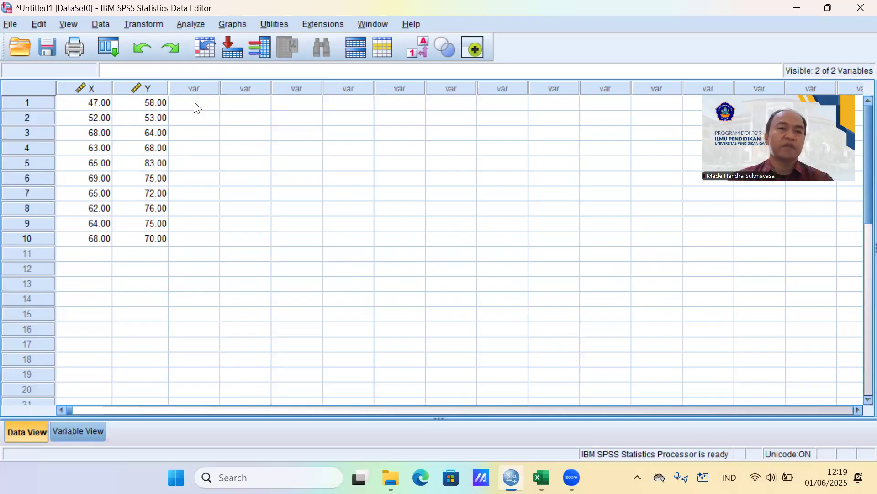
click(190, 26)
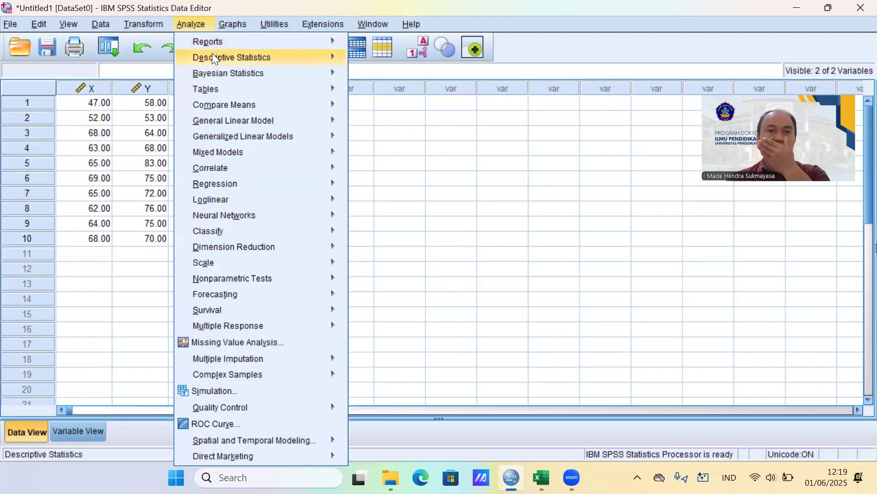
mouse_move(213, 55)
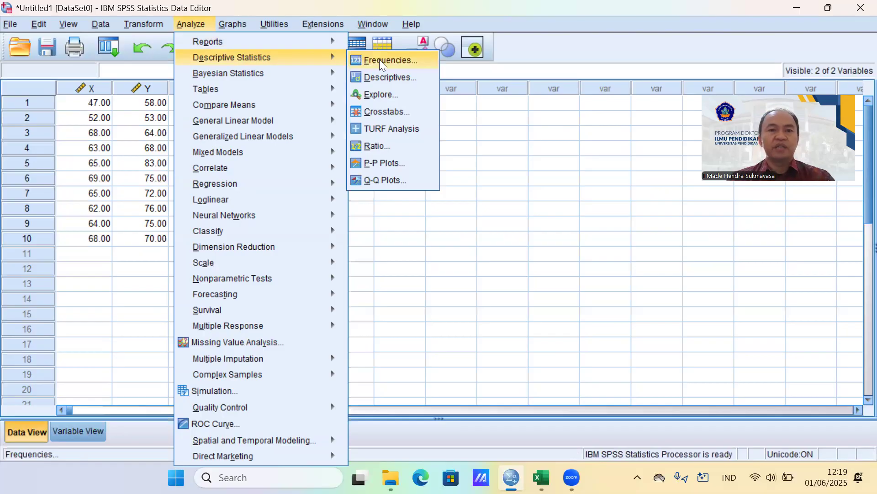
click(391, 61)
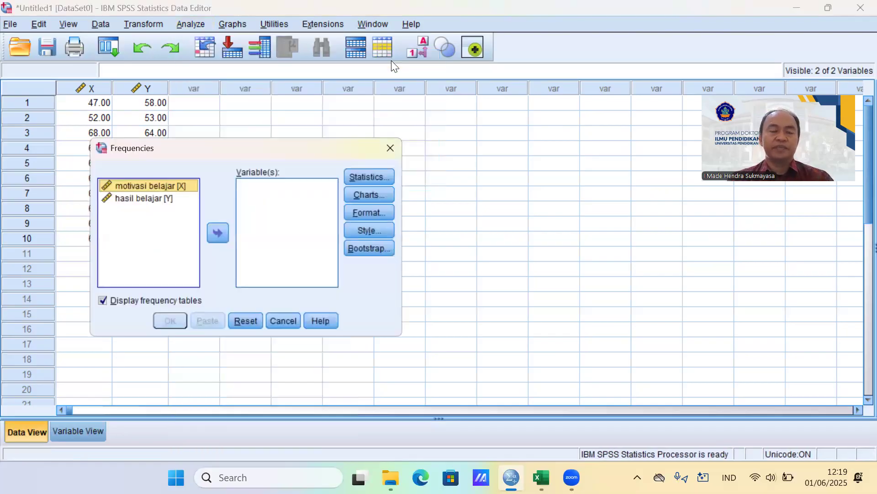
shift+click(166, 217)
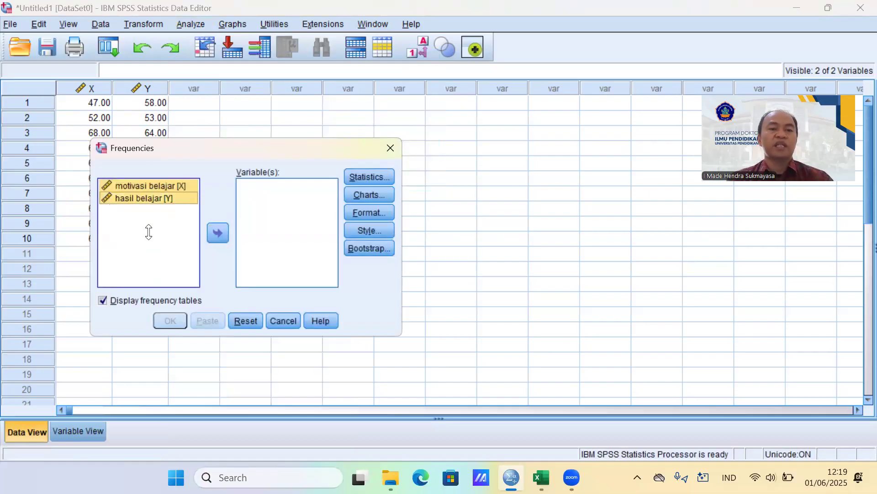
click(218, 232)
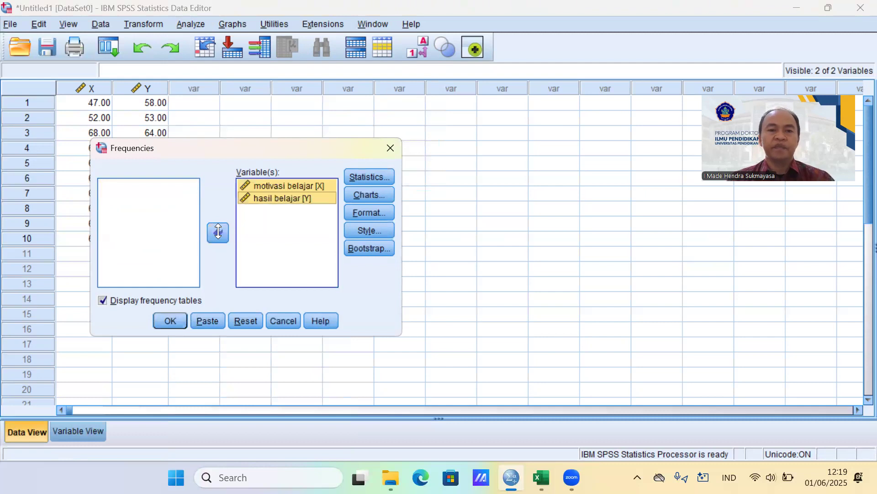
Include the mean, median, mode and sum as central tendency statistics for the Frequencies analysis.
click(380, 177)
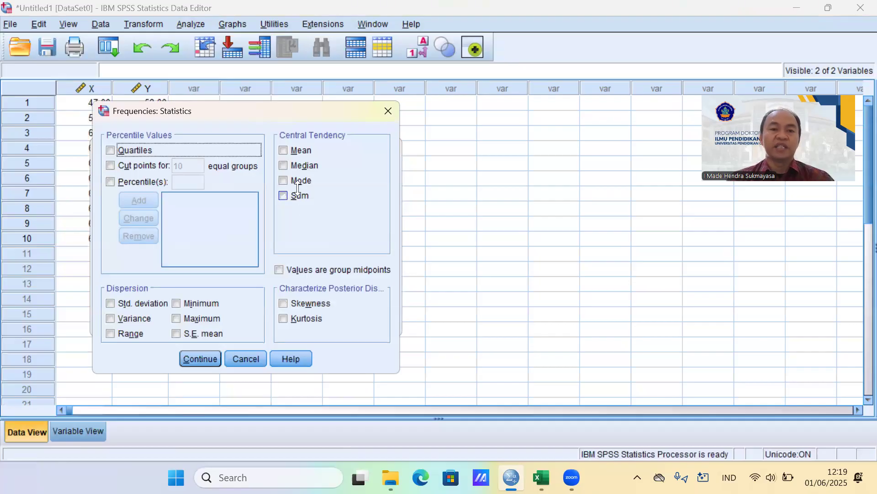
click(284, 150)
click(283, 166)
click(283, 181)
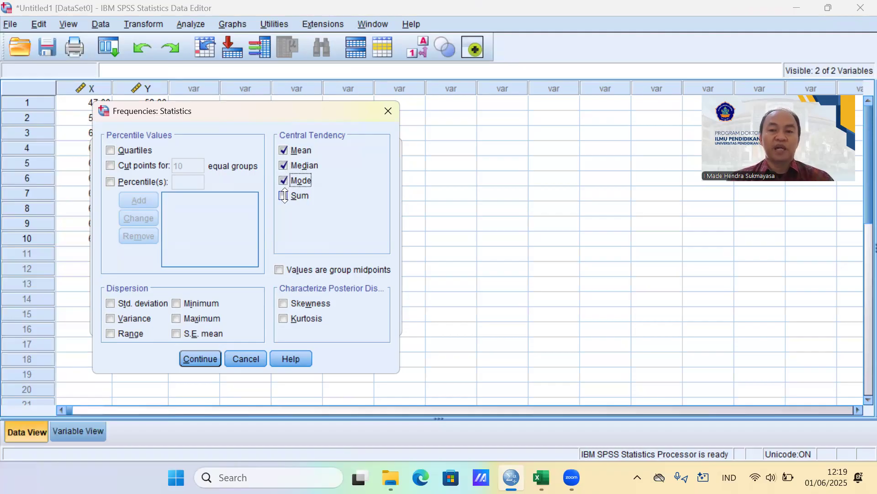
click(284, 195)
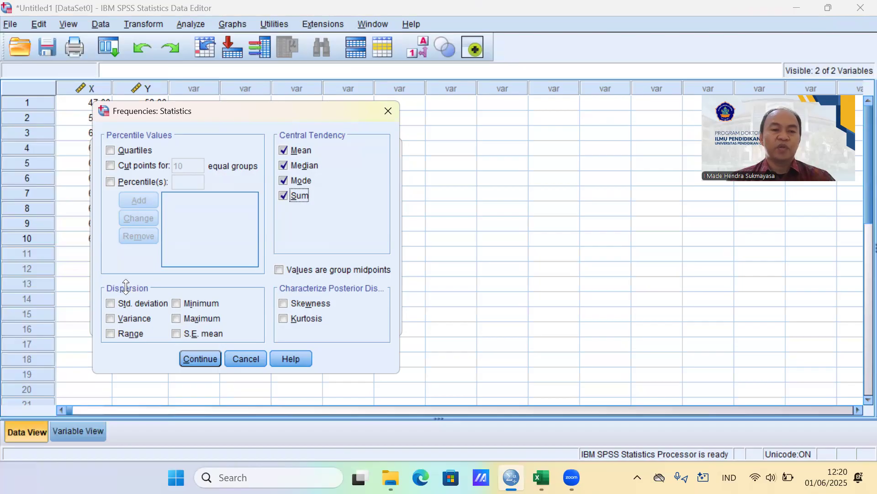
Include the standard deviation, variance, range, minimum and maximum as dispersion statistics.
click(109, 303)
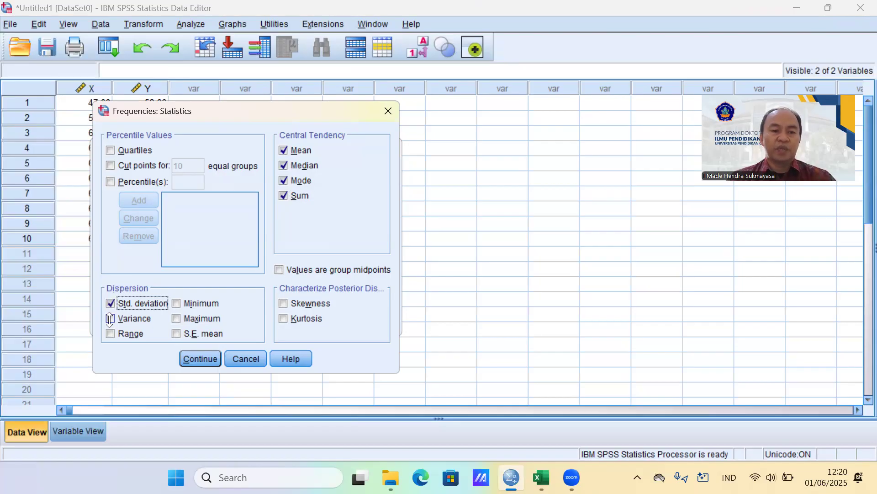
click(110, 319)
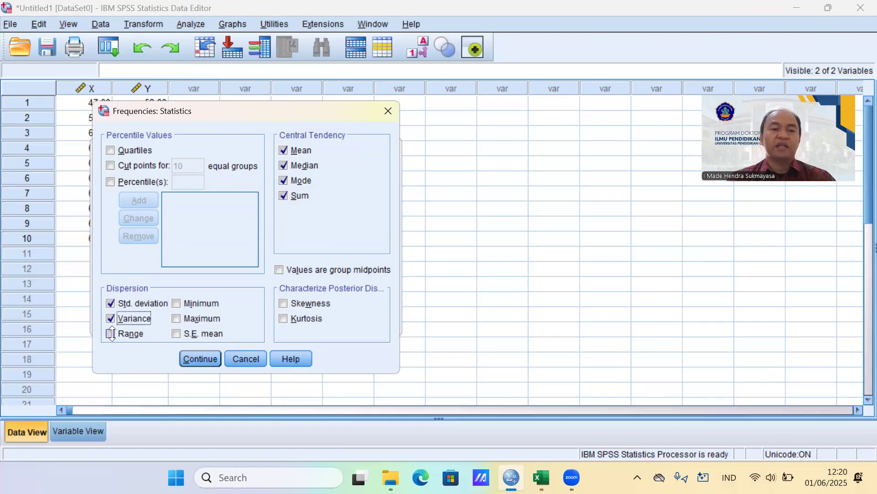
click(111, 333)
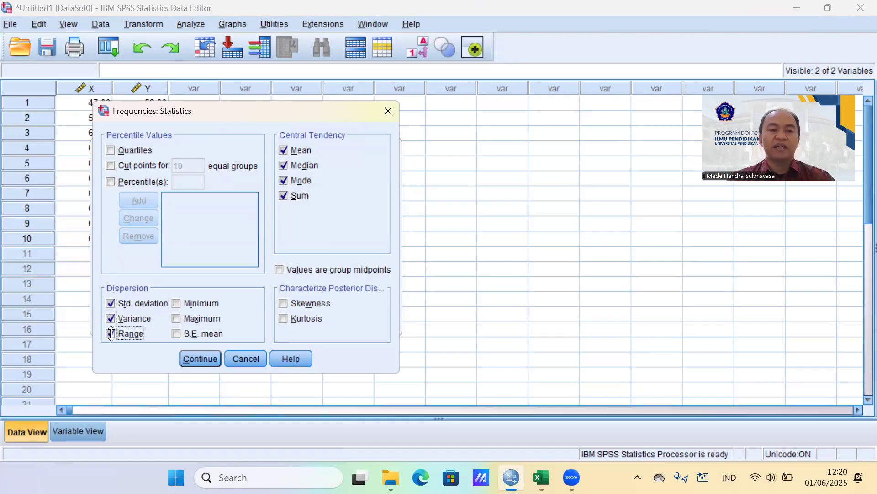
click(174, 304)
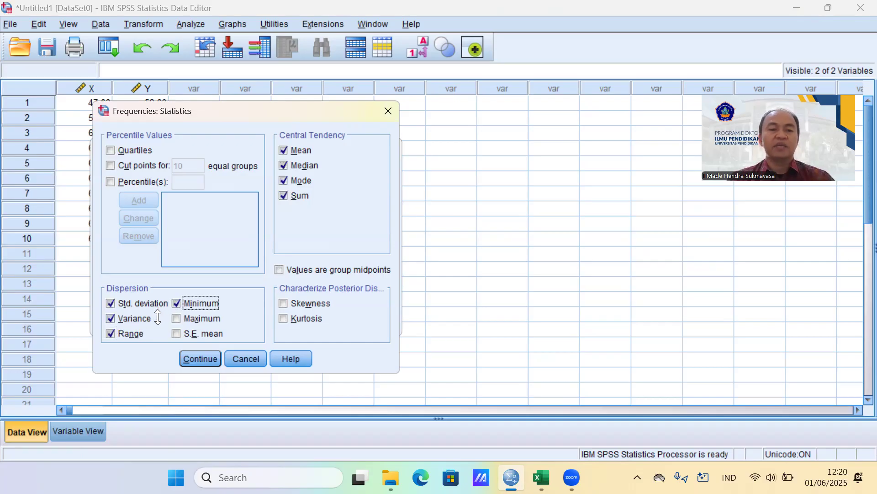
click(176, 318)
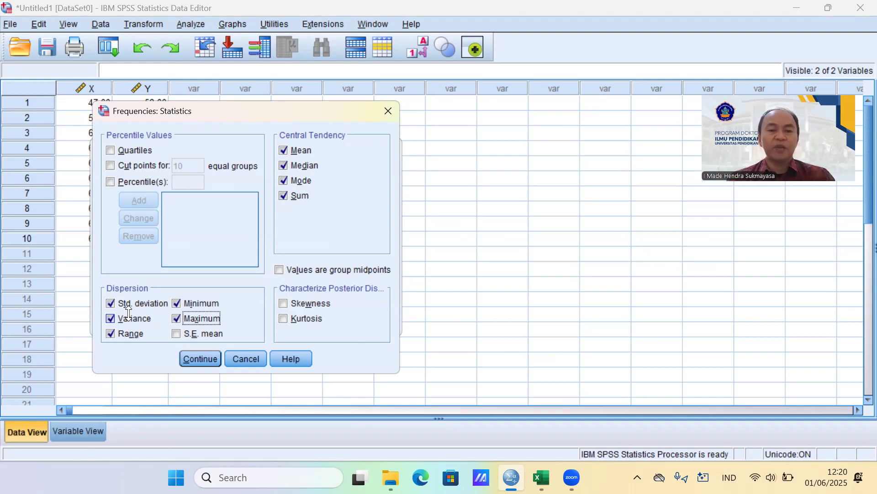
Add skewness and kurtosis to the requested statistics and accept the statistics settings.
click(283, 303)
click(284, 318)
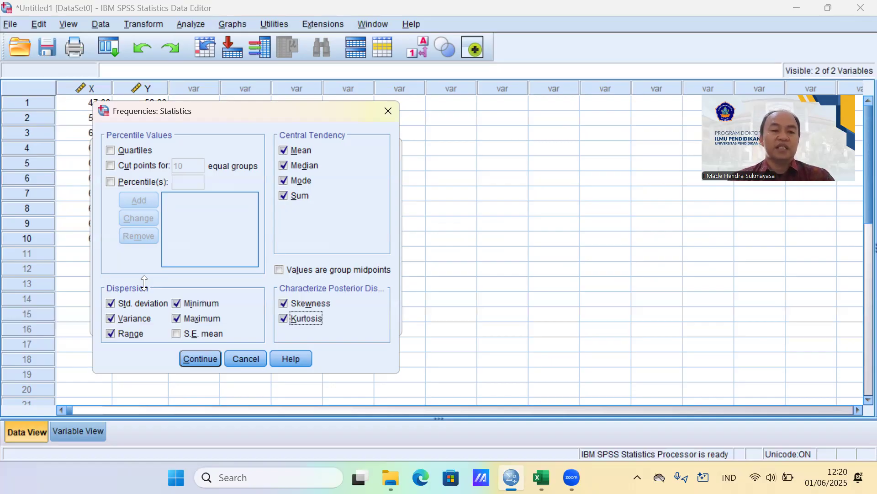
click(211, 358)
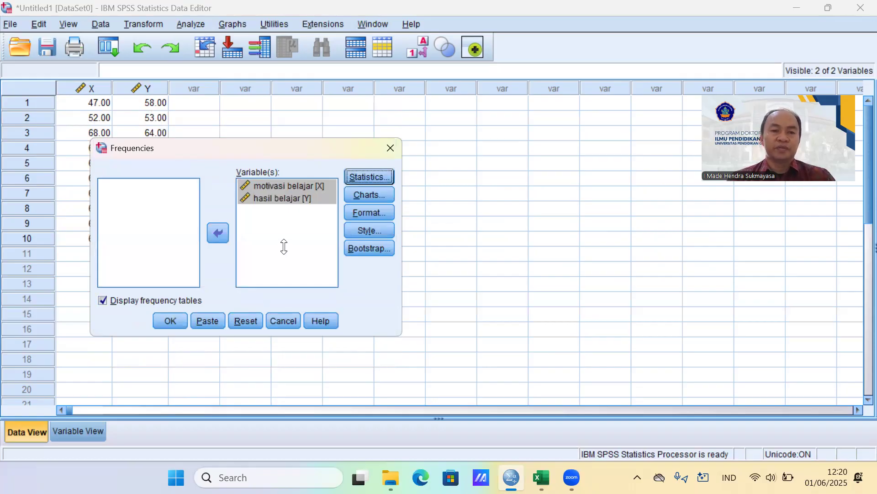
Set the chart type to histograms with the normal curve shown, and run the Frequencies analysis.
click(382, 195)
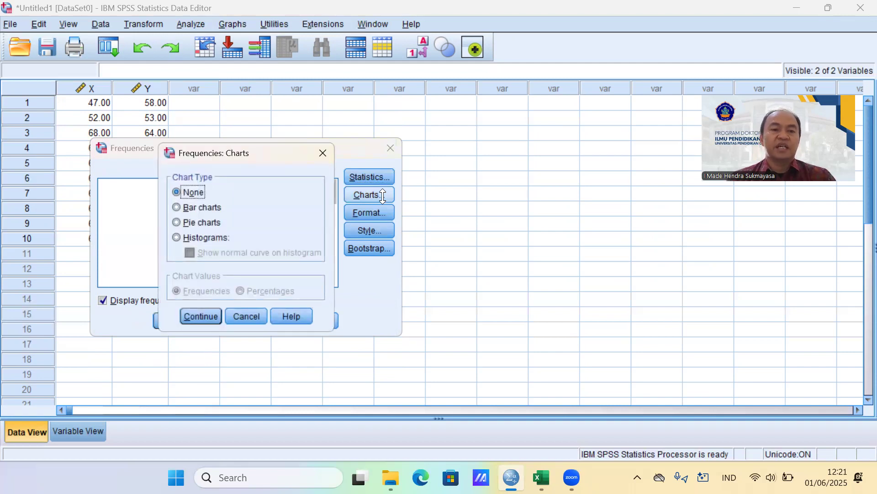
click(178, 208)
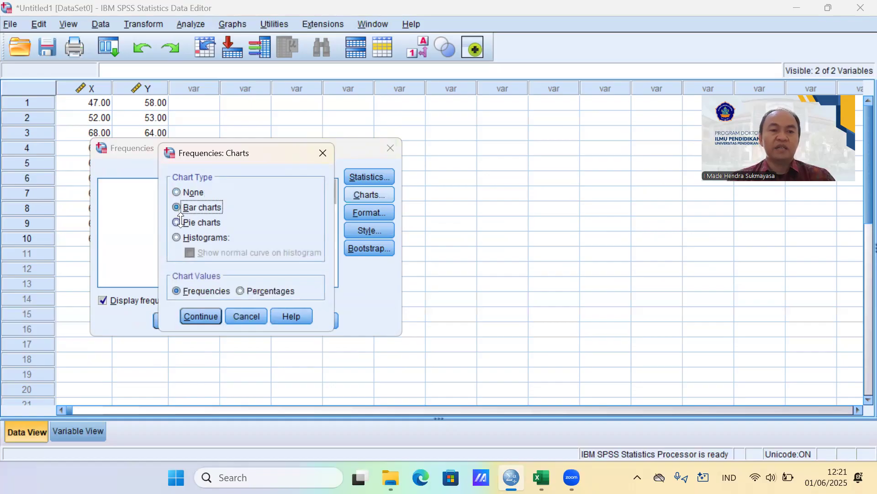
click(178, 222)
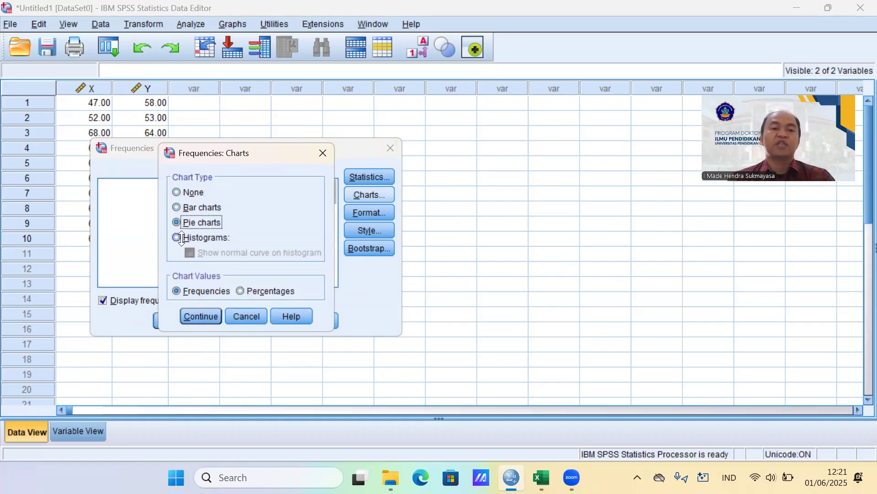
click(180, 238)
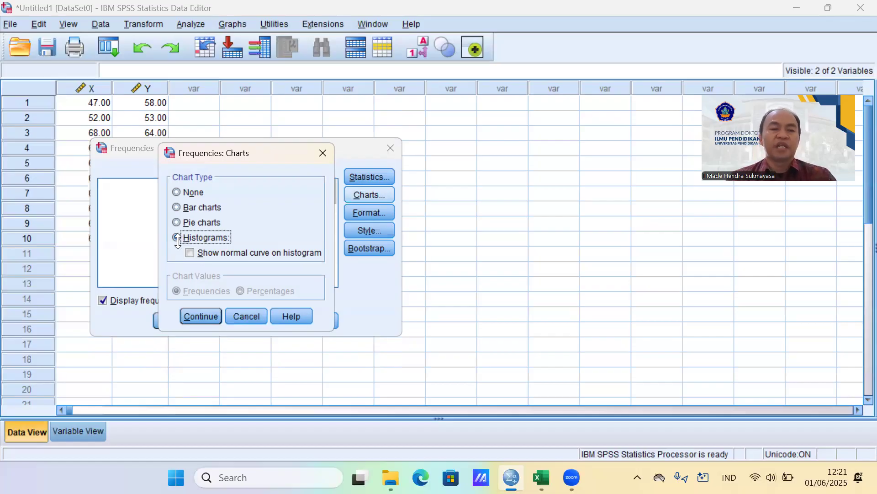
click(177, 239)
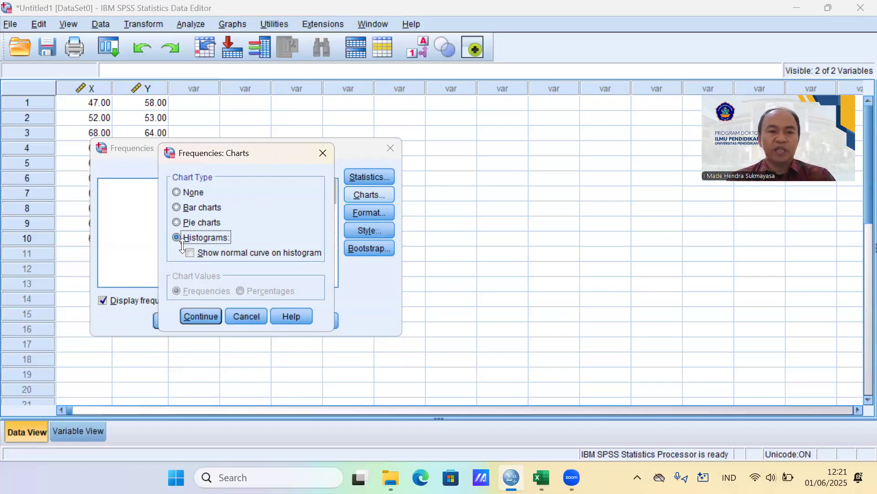
click(190, 253)
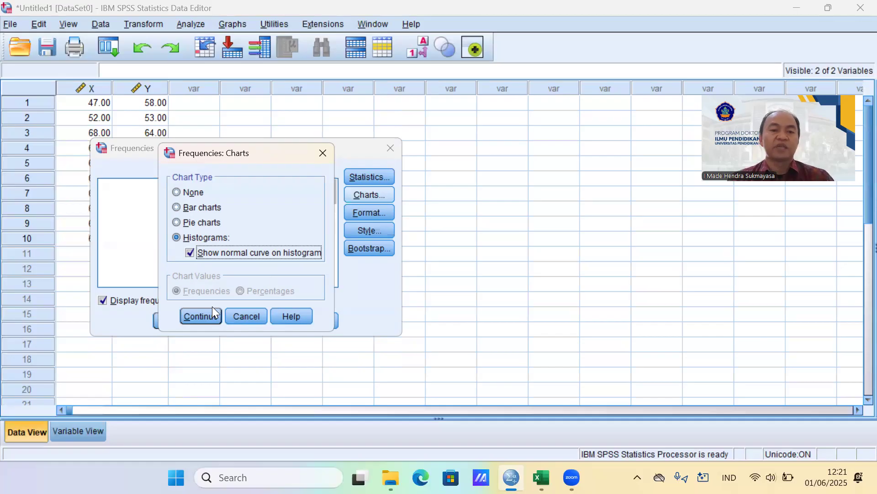
click(203, 317)
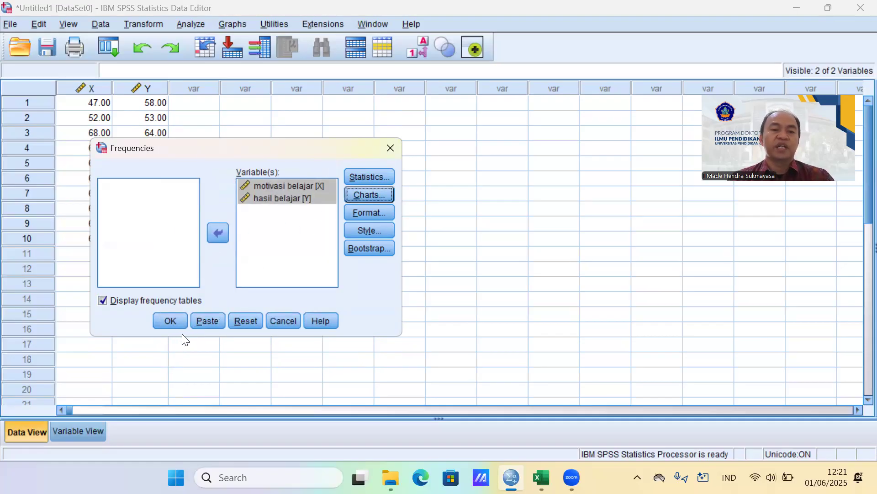
click(170, 321)
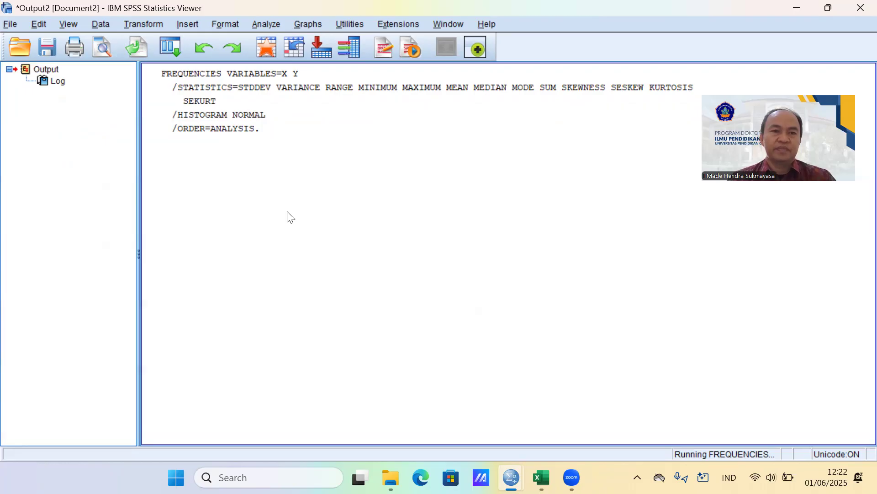
click(238, 131)
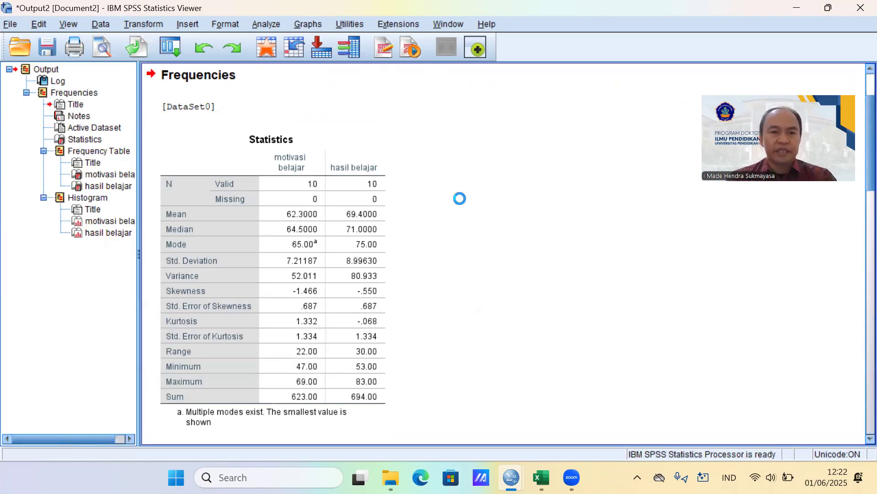
click(314, 271)
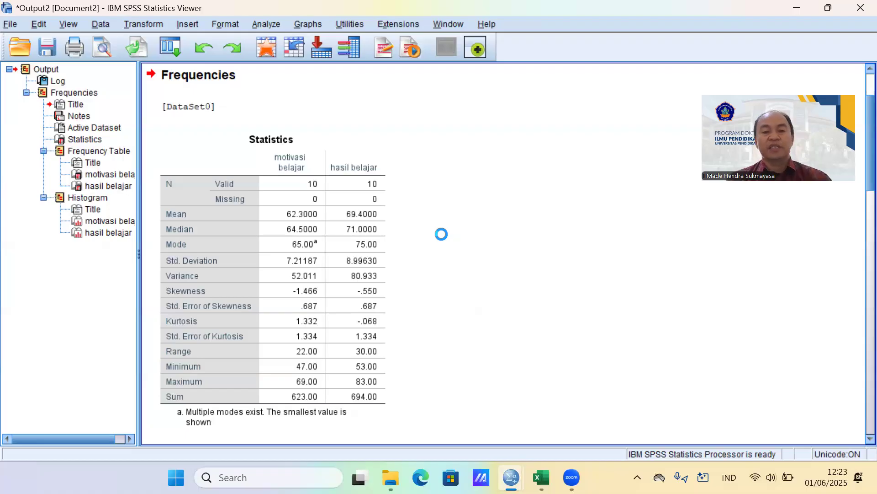
click(358, 273)
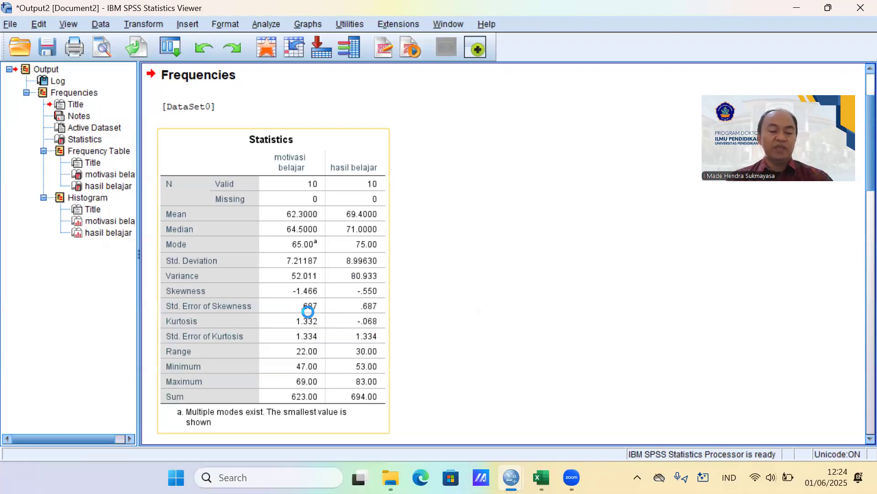
click(460, 280)
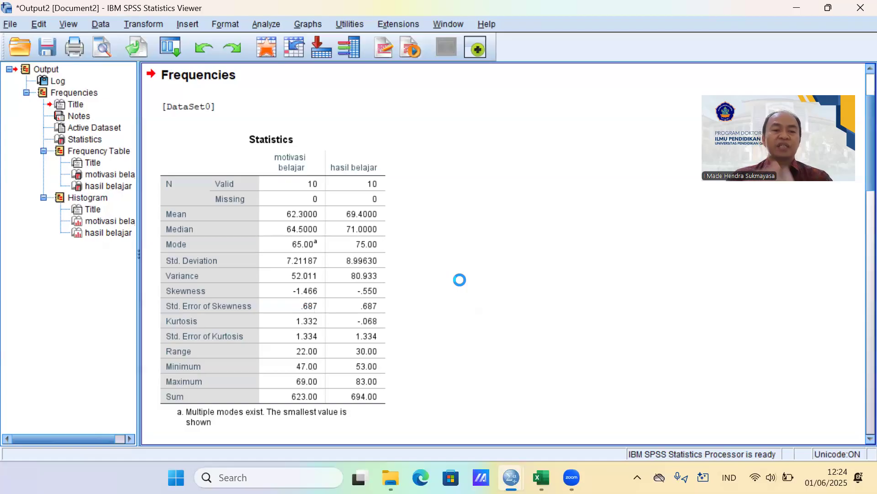
click(350, 253)
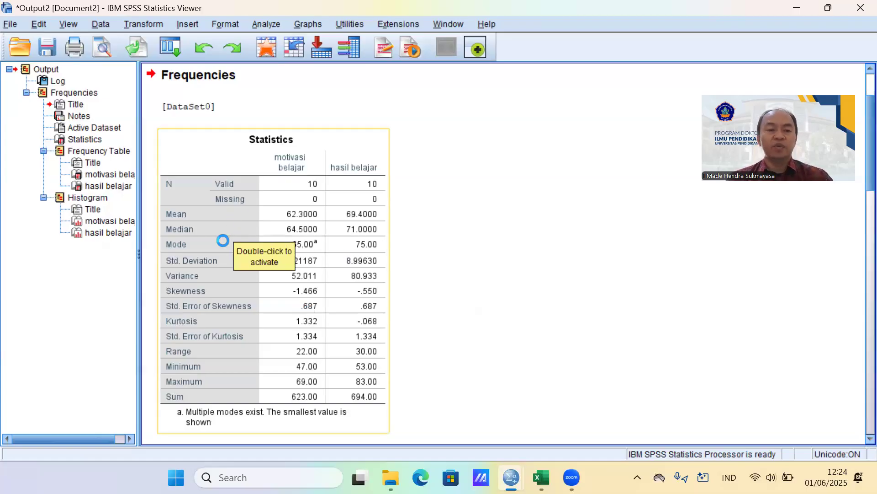
Copy the Statistics table of motivasi belajar and hasil belajar from the Frequencies output.
click(223, 290)
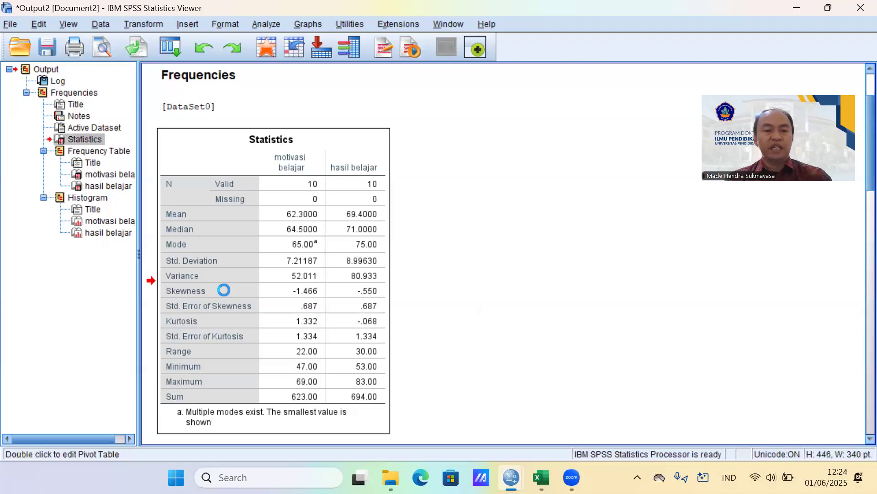
right_click(224, 290)
click(244, 314)
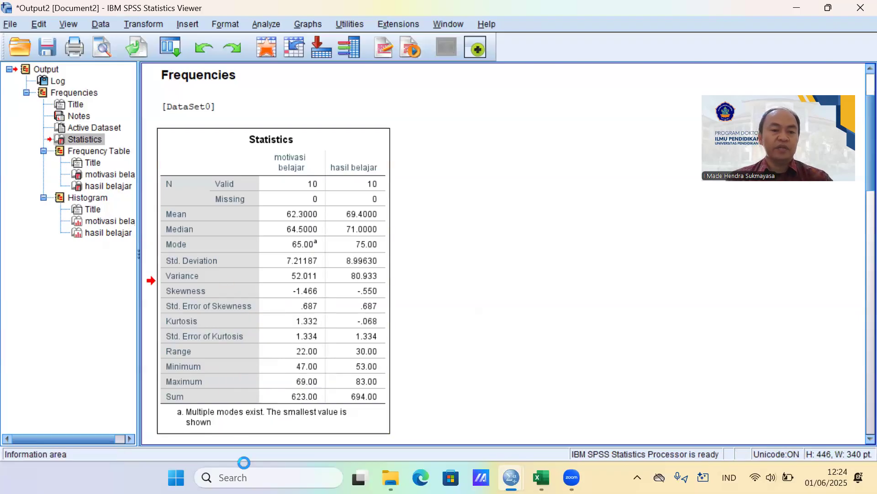
Open Word with a new blank document and paste the copied Statistics table into it.
click(247, 474)
text(word)
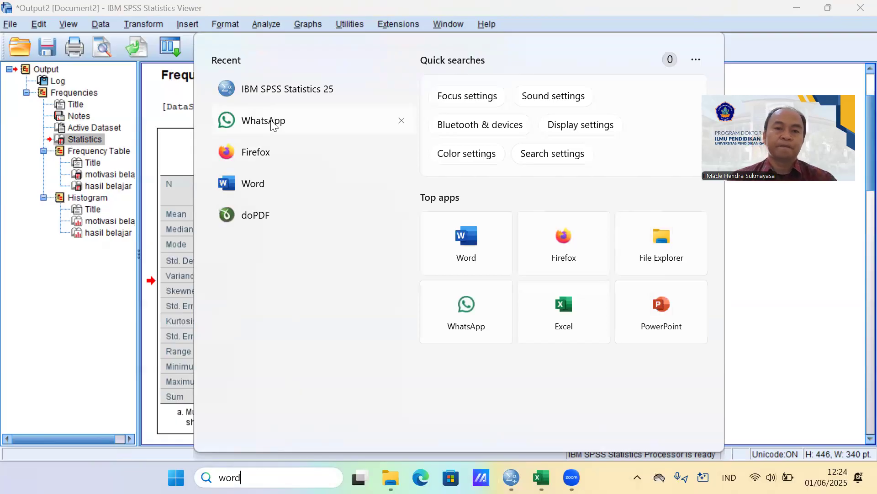
click(301, 137)
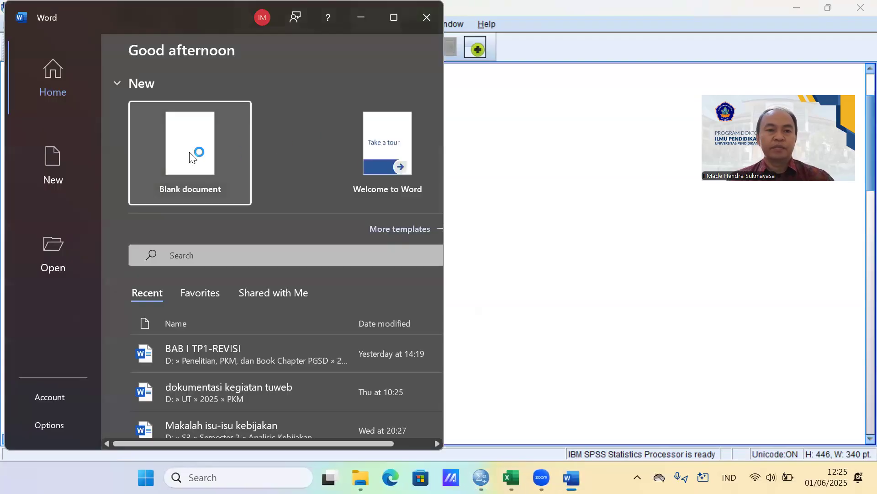
click(187, 150)
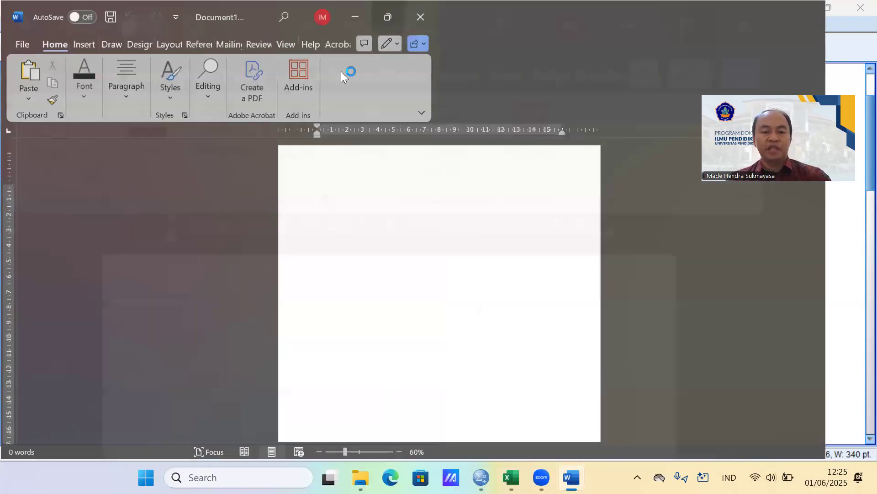
key(ctrl+v)
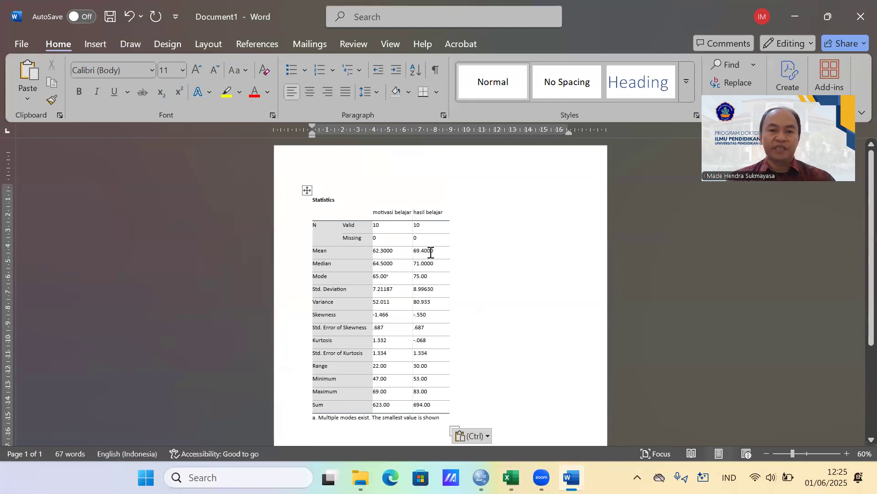
scroll(498, 338, up, 1)
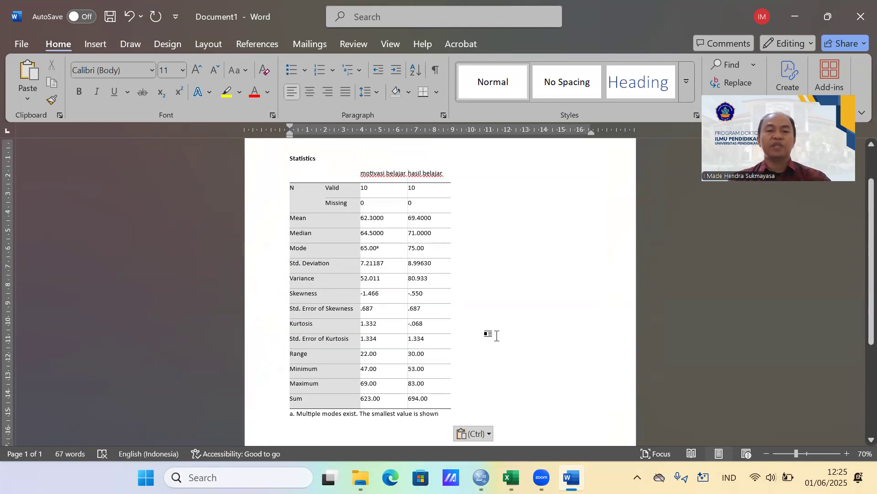
scroll(497, 335, up, 1)
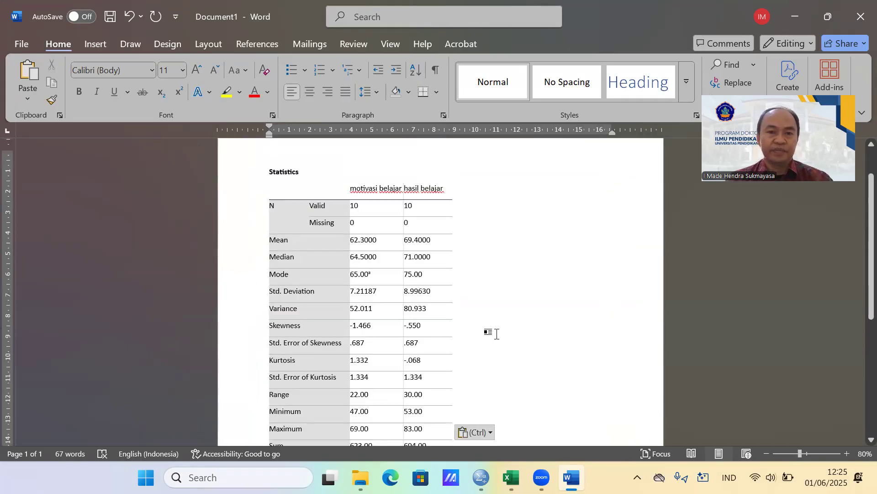
scroll(457, 283, down, 1)
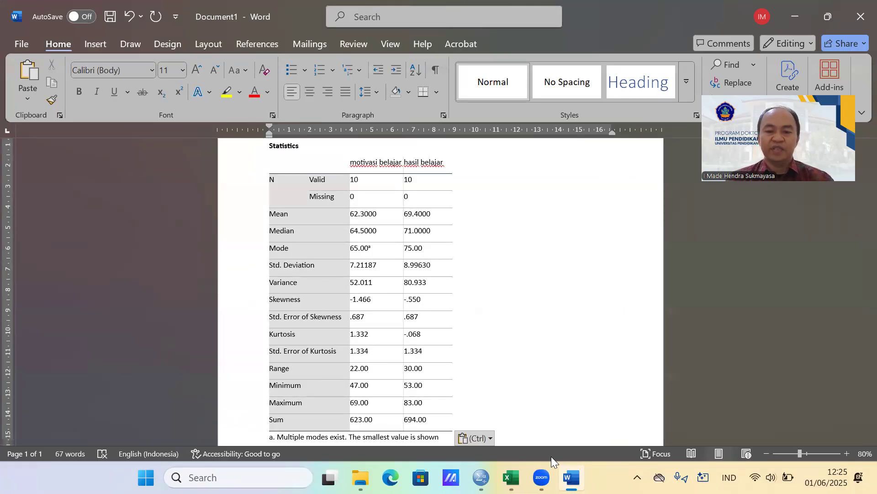
Switch back to the SPSS output and examine the frequency table of motivasi belajar.
click(481, 477)
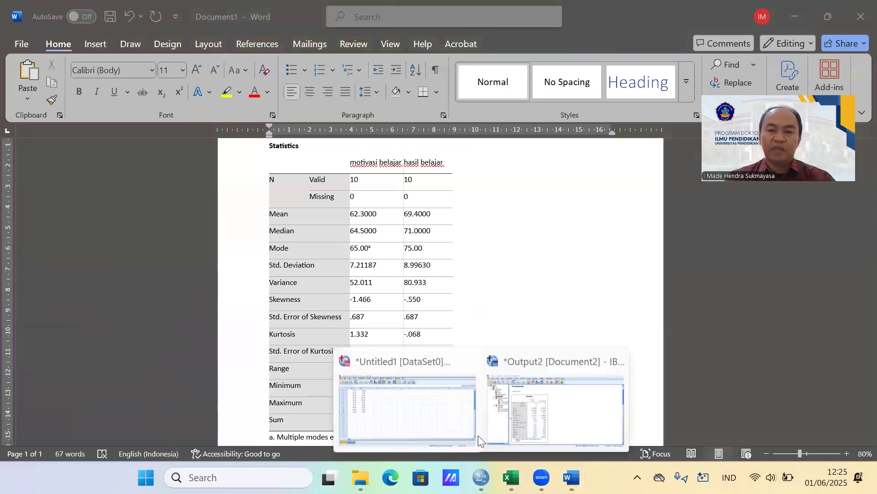
click(559, 406)
scroll(327, 291, down, 5)
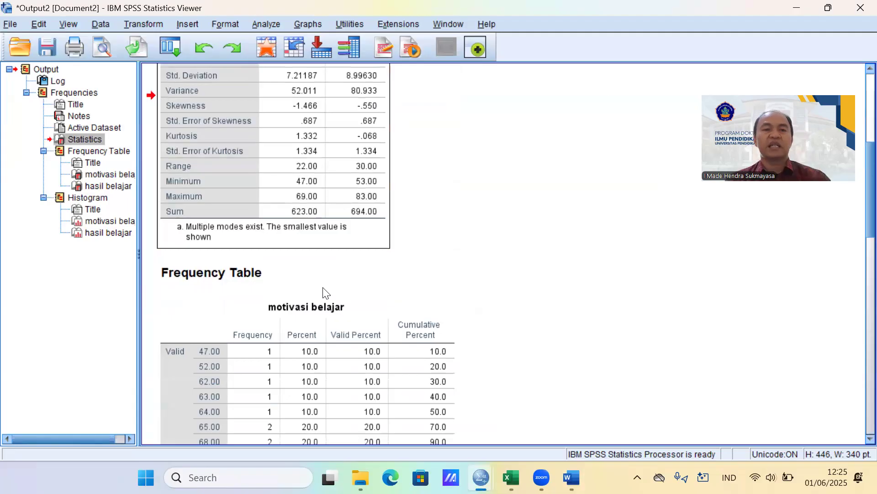
scroll(327, 292, down, 3)
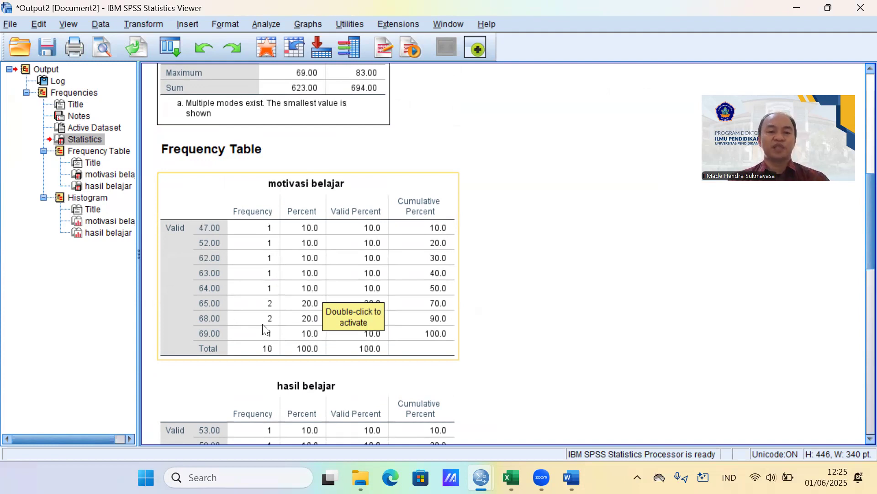
Copy the motivasi belajar histogram with its normal curve from the Frequencies output.
scroll(264, 324, down, 4)
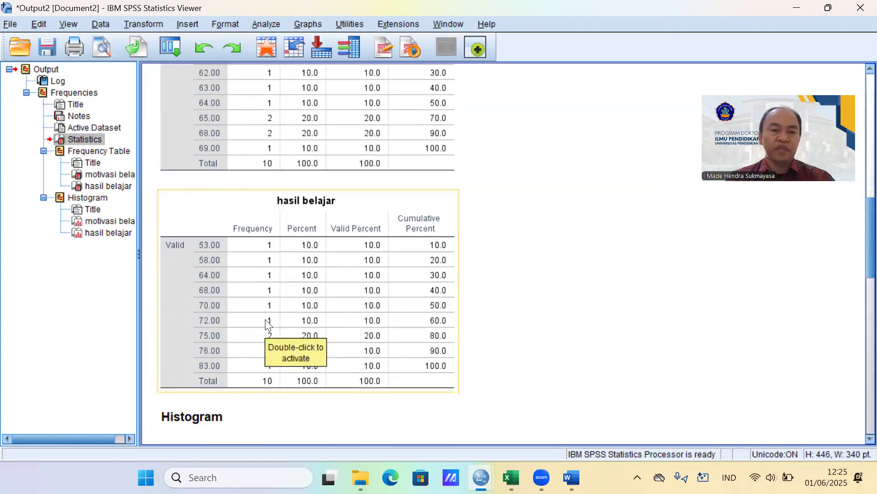
scroll(383, 342, down, 1)
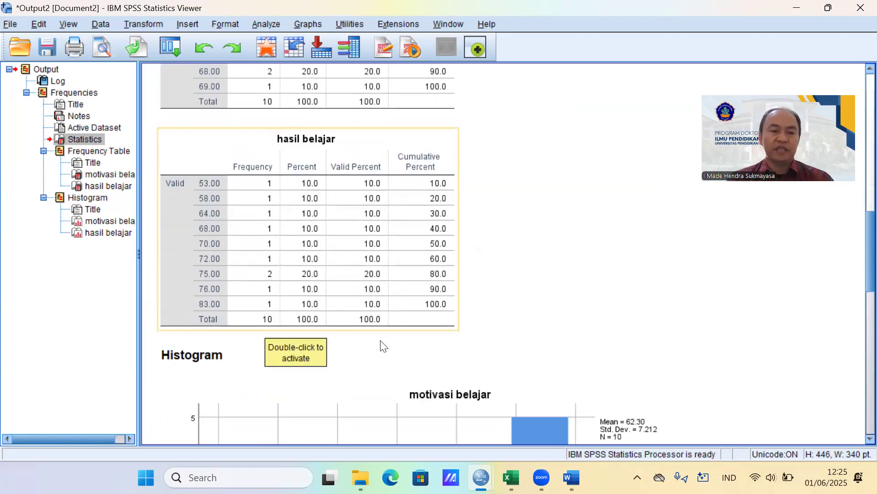
scroll(382, 346, down, 5)
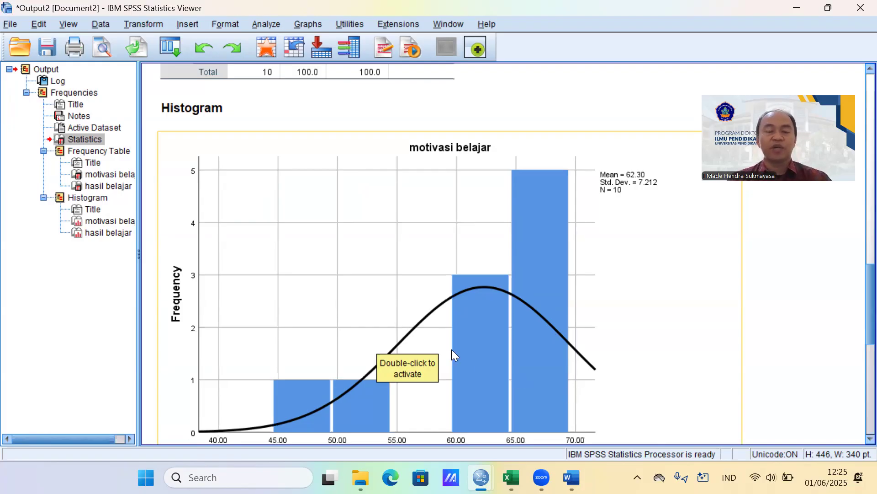
scroll(453, 348, down, 3)
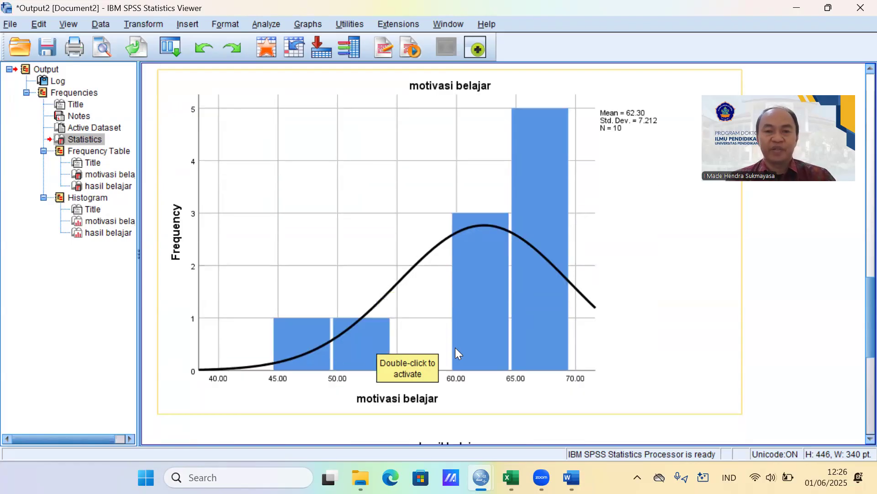
click(346, 272)
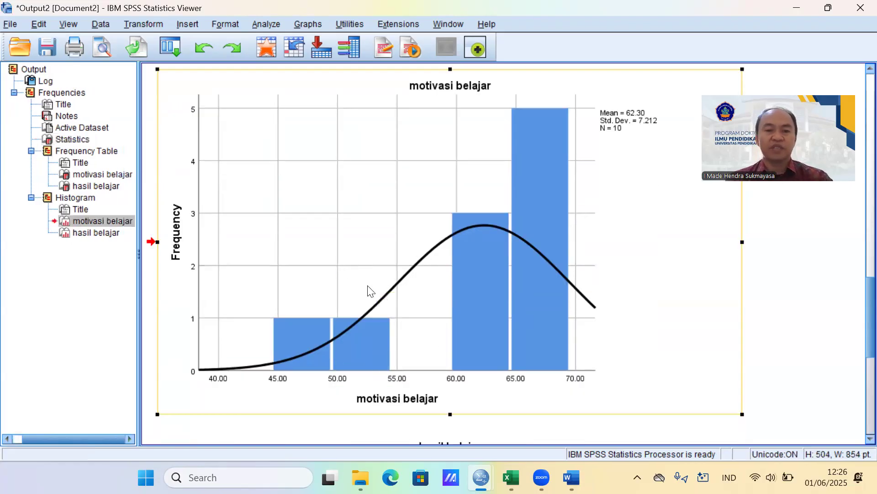
right_click(368, 257)
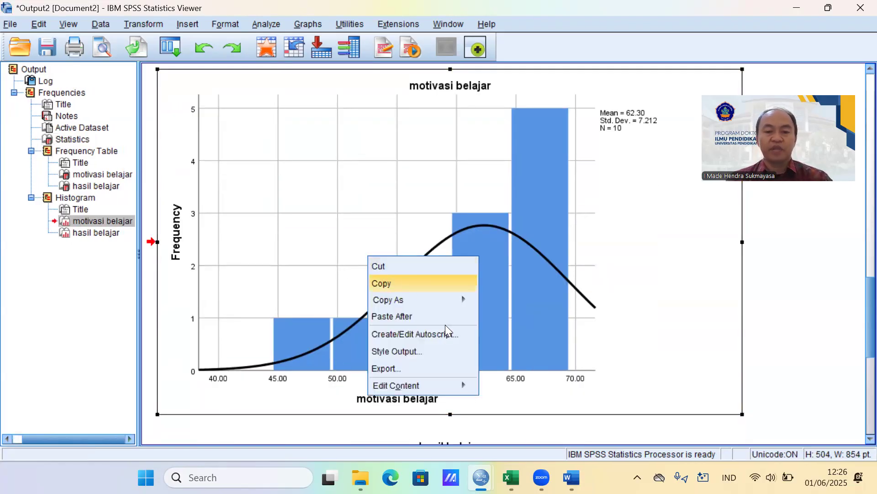
click(384, 283)
Switch to the Word document and paste the copied histogram below the Statistics table.
click(589, 380)
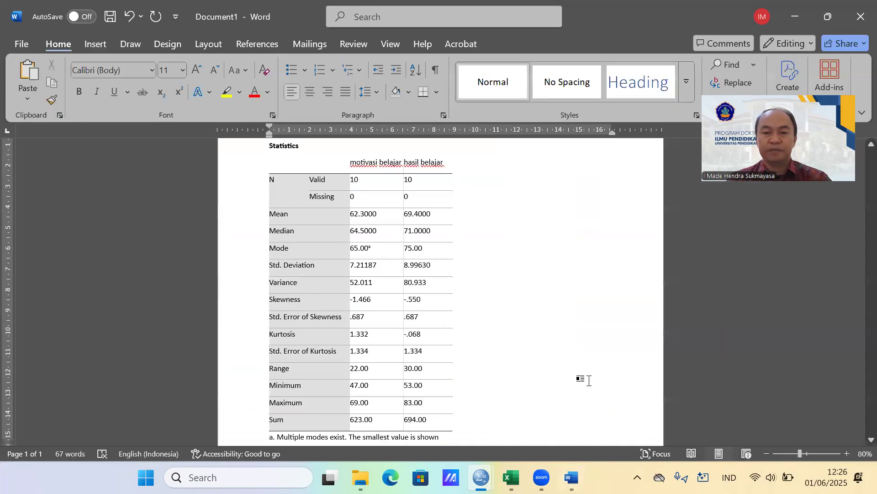
click(526, 404)
scroll(527, 402, down, 3)
double_click(312, 392)
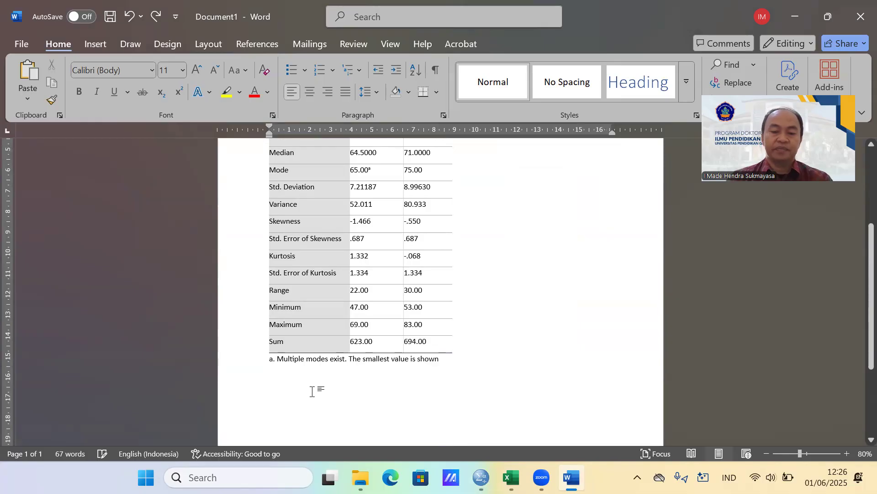
key(ctrl+v)
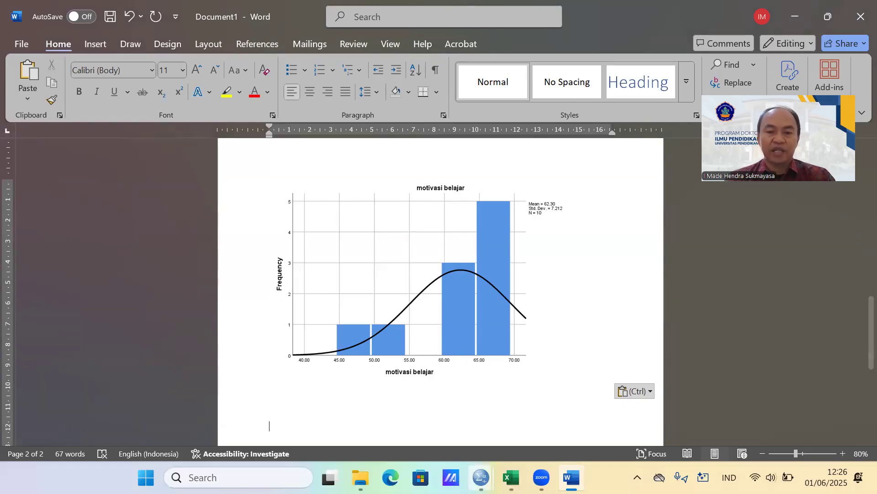
Switch back to SPSS and return from the Frequencies output to the data set with X and Y.
mouse_move(481, 477)
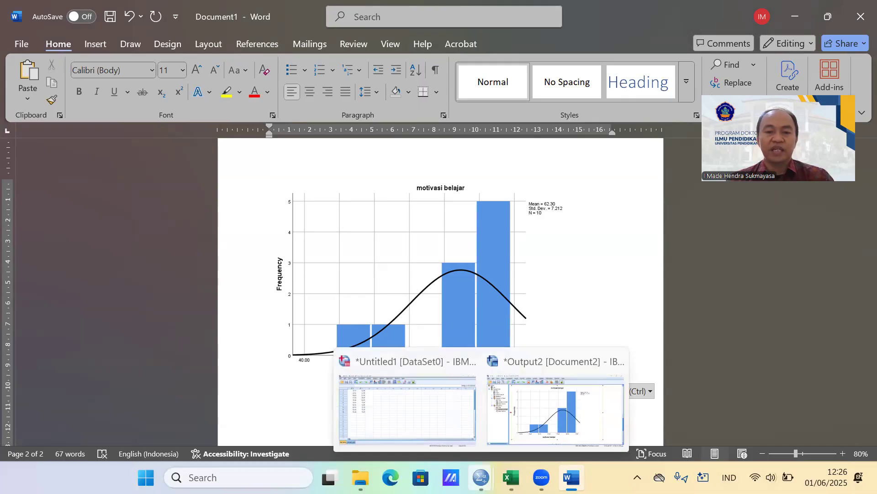
click(555, 407)
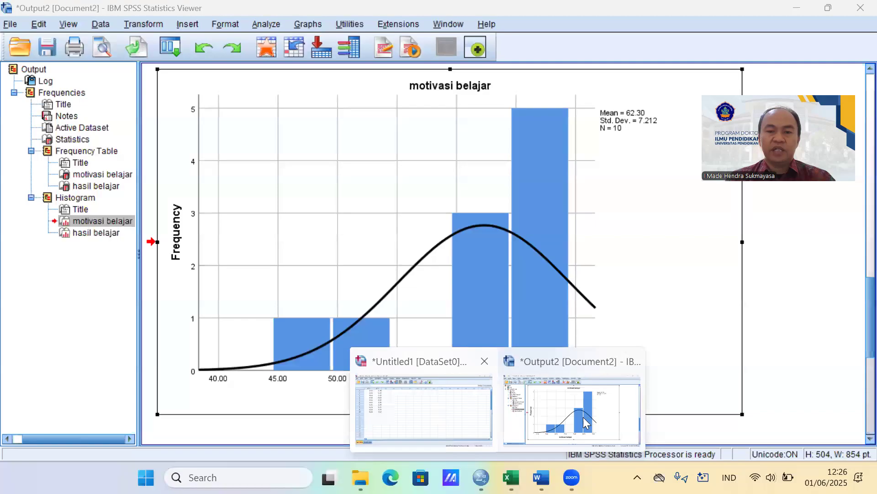
click(585, 418)
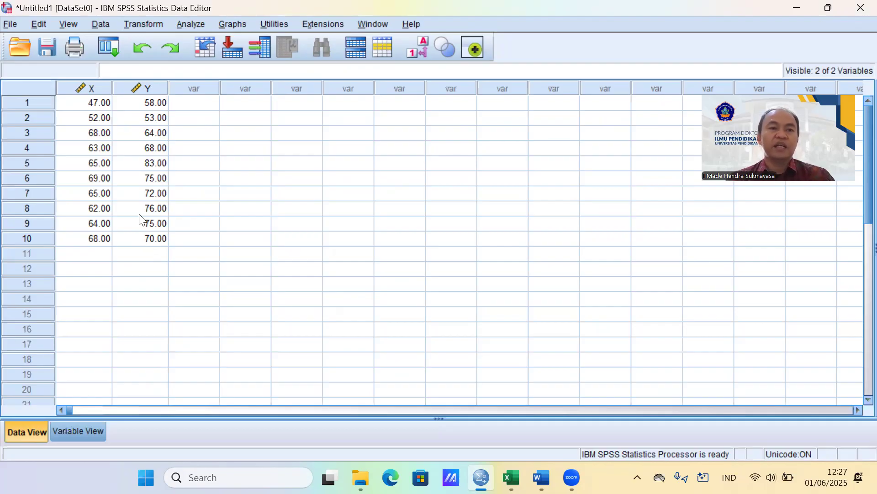
Run a bivariate Pearson correlation, two-tailed, with motivasi belajar and hasil belajar as the variables.
click(192, 24)
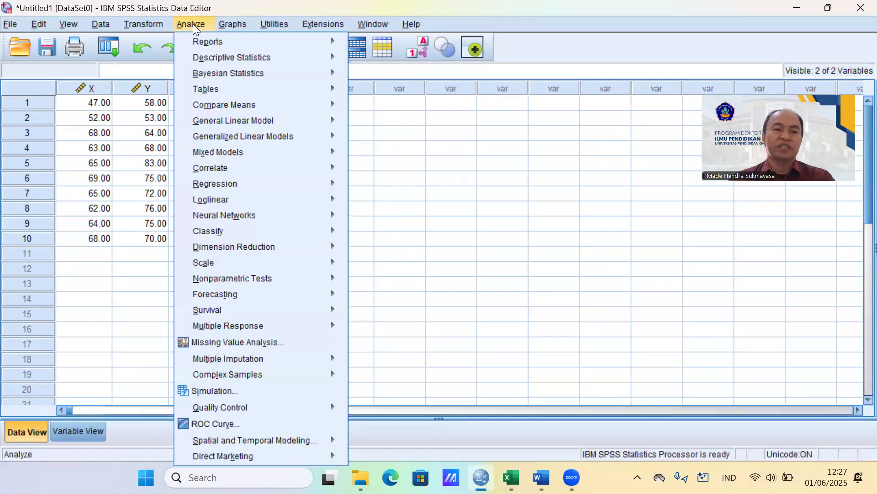
mouse_move(209, 60)
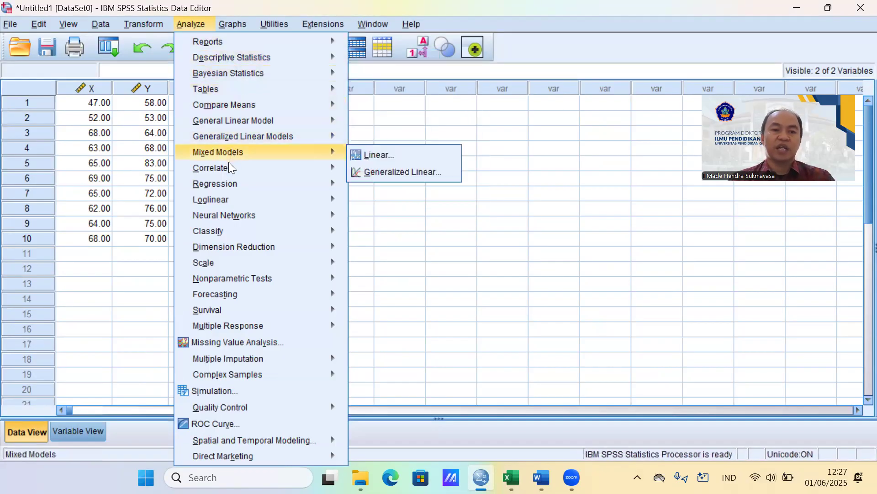
mouse_move(219, 168)
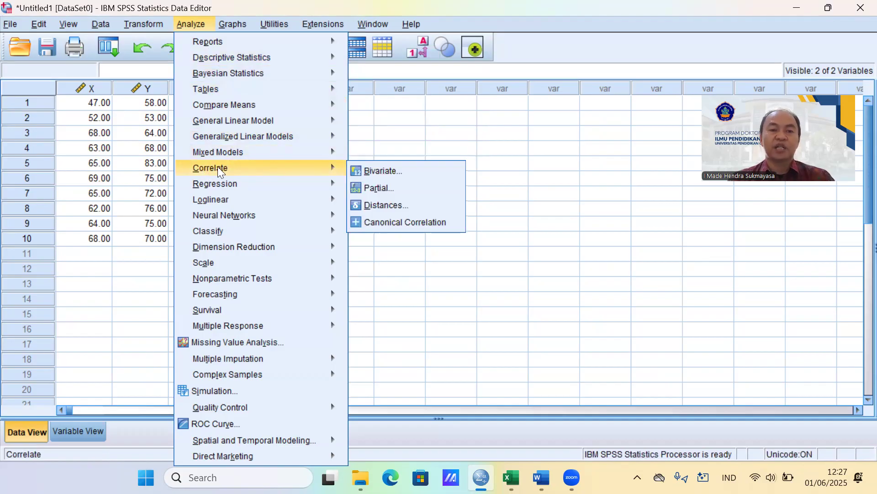
click(402, 175)
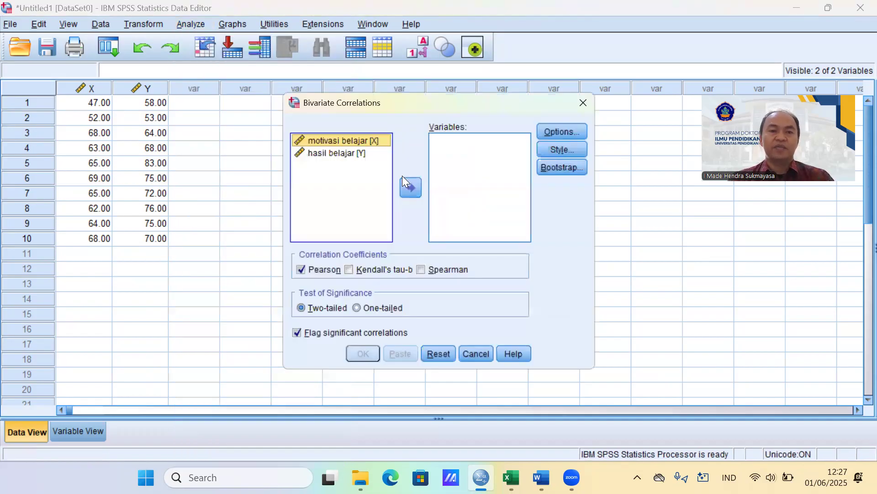
shift+click(338, 154)
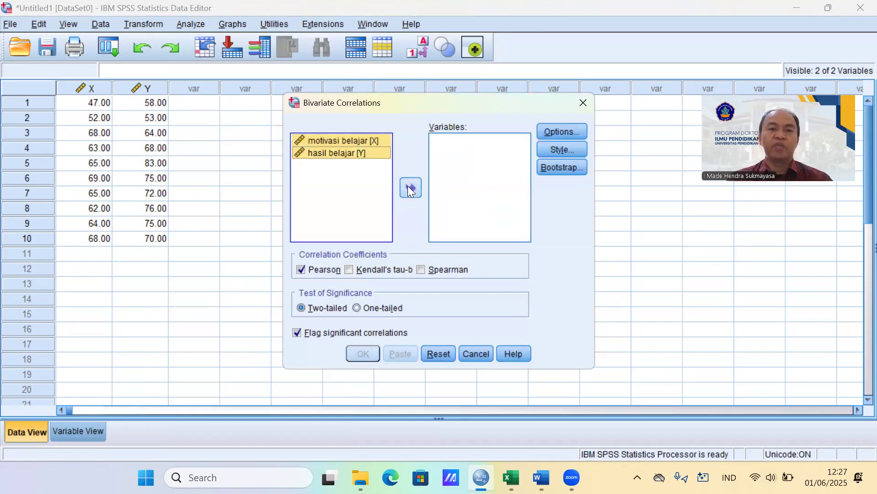
click(410, 188)
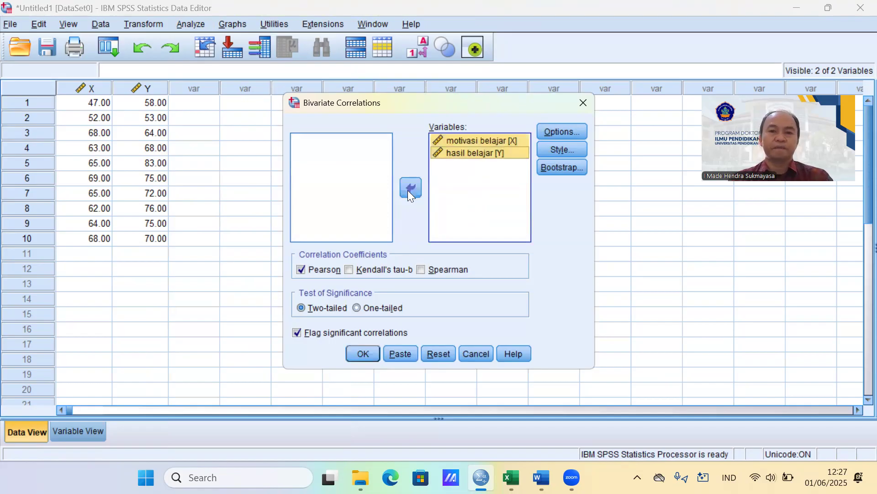
click(368, 353)
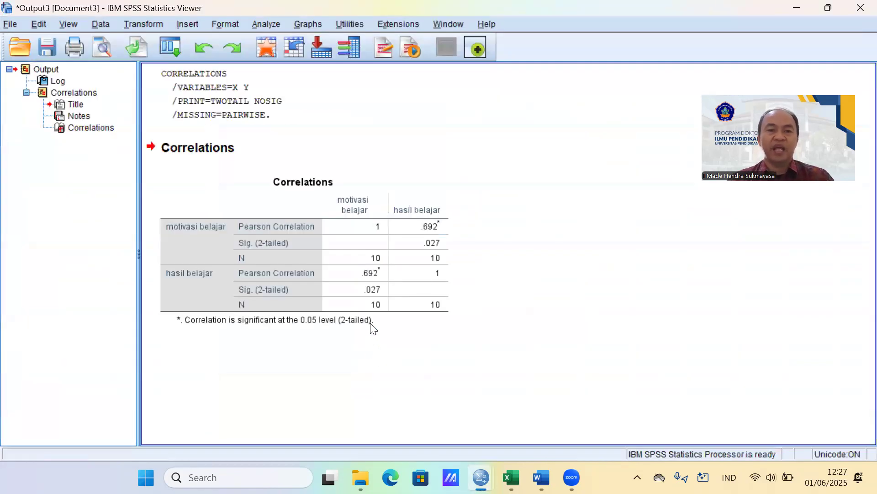
Review the Pearson coefficient and significance in the Correlations table and close that output window.
click(318, 186)
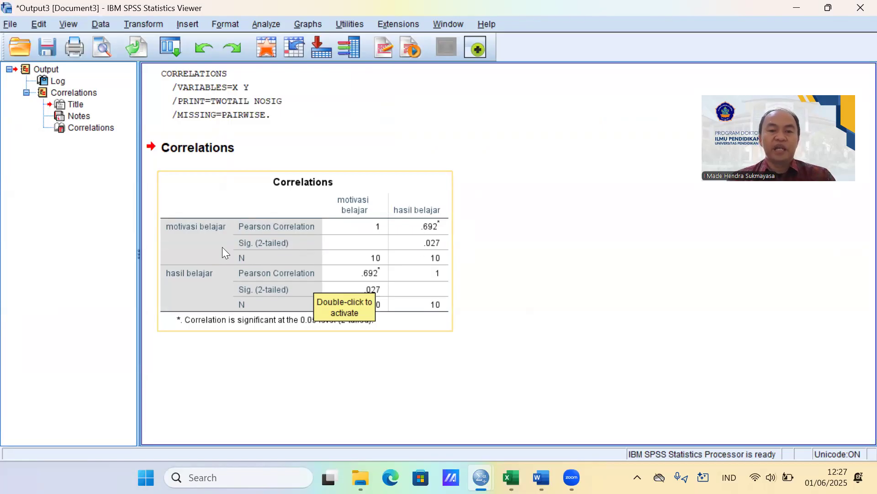
click(523, 304)
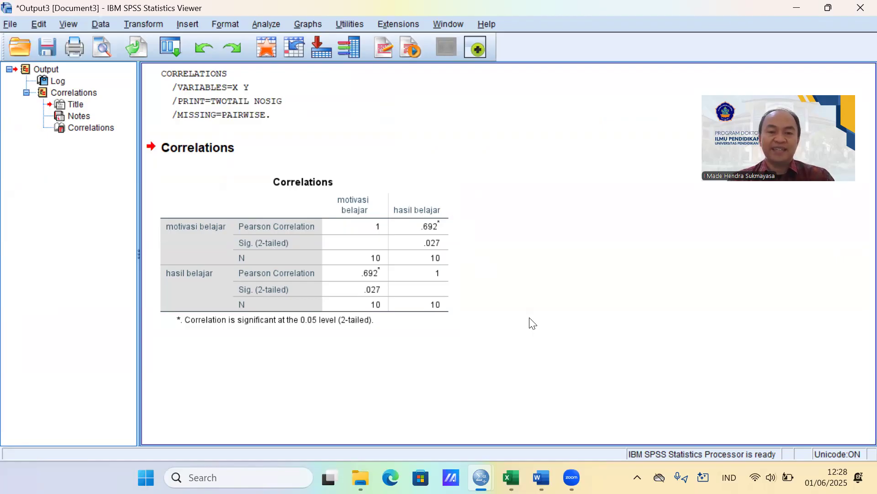
click(273, 329)
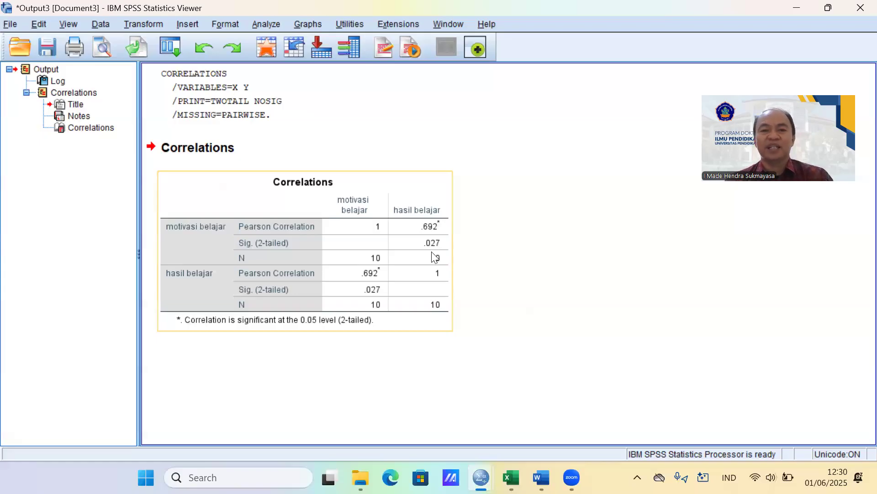
click(608, 163)
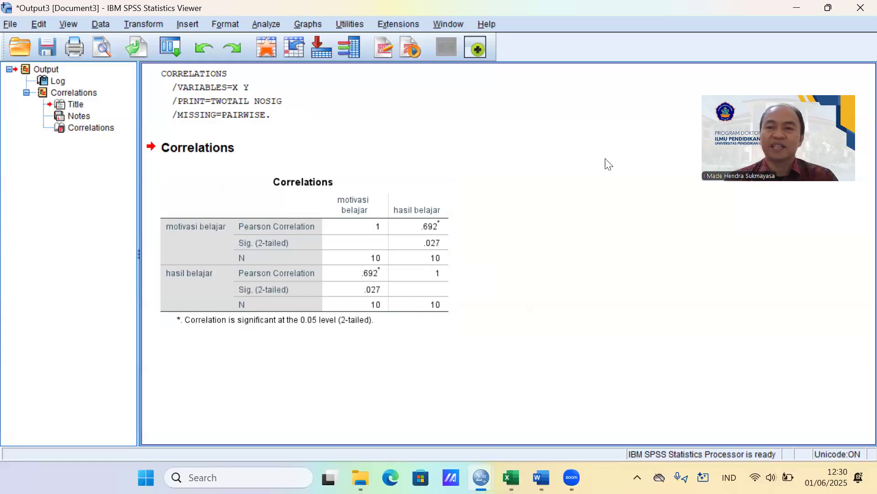
click(858, 8)
click(438, 254)
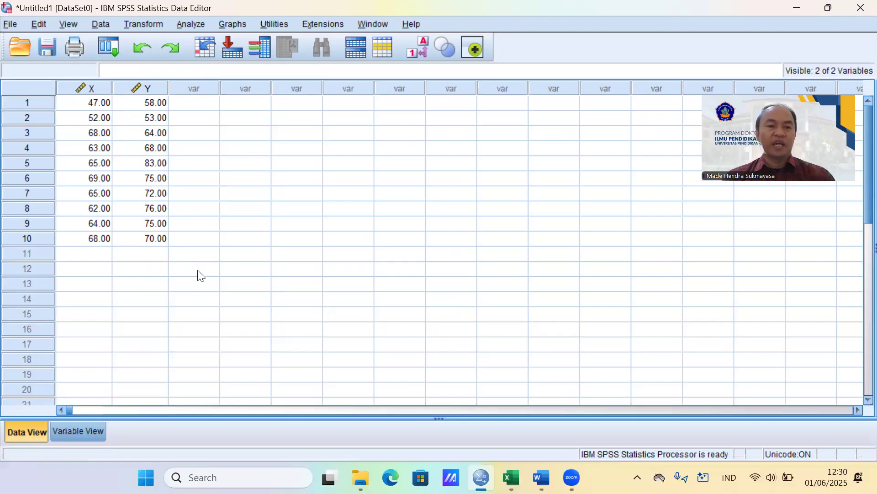
Rename the variables X and Y as Y1 and Y2 in the variable definitions.
click(94, 431)
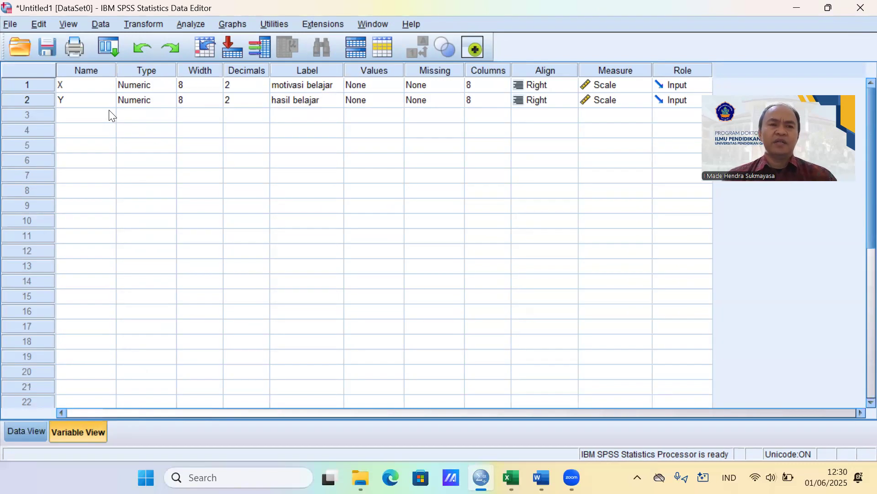
click(89, 87)
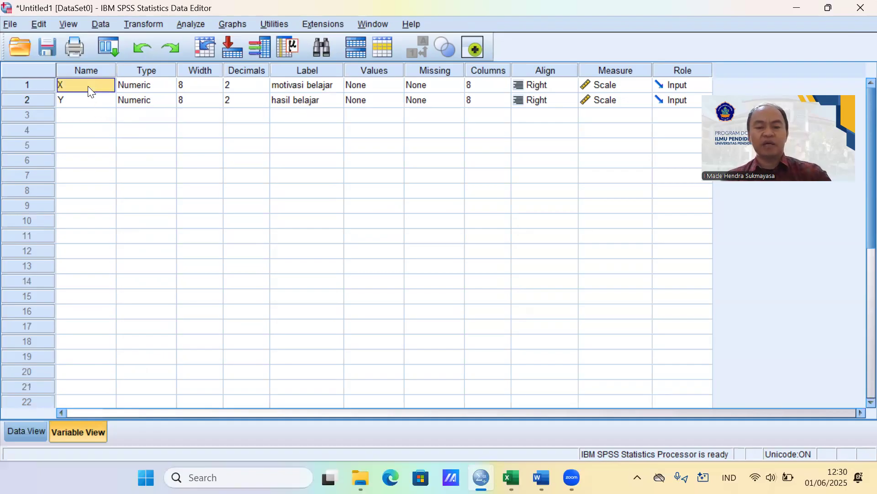
text(Y1)
click(79, 99)
text(Y2)
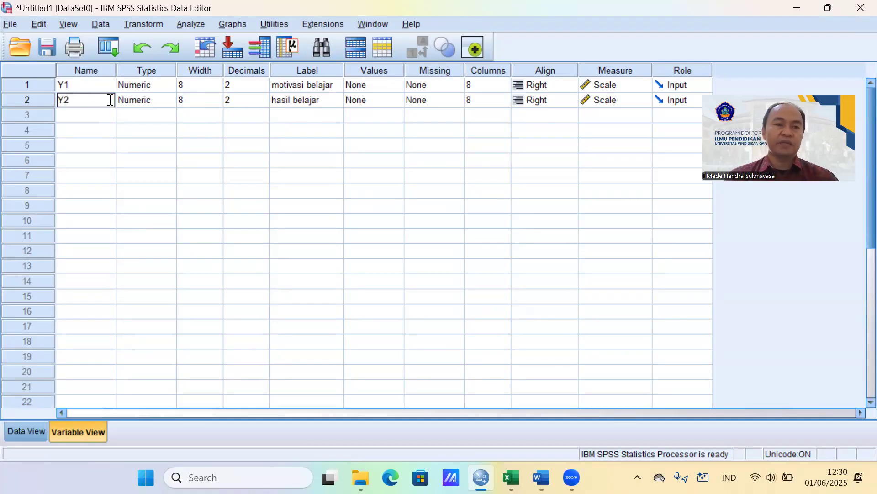
Change the label of variable Y1 to "hasil belajar sebelum perlakuan".
click(300, 85)
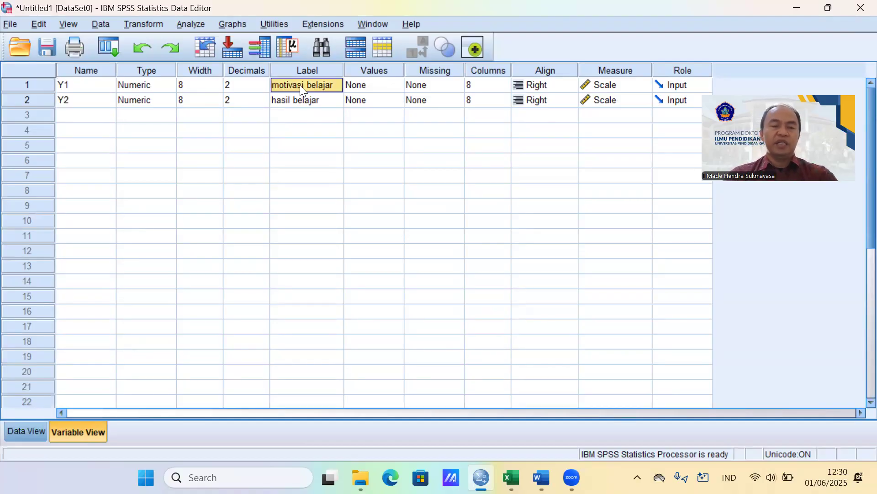
text(hasil )
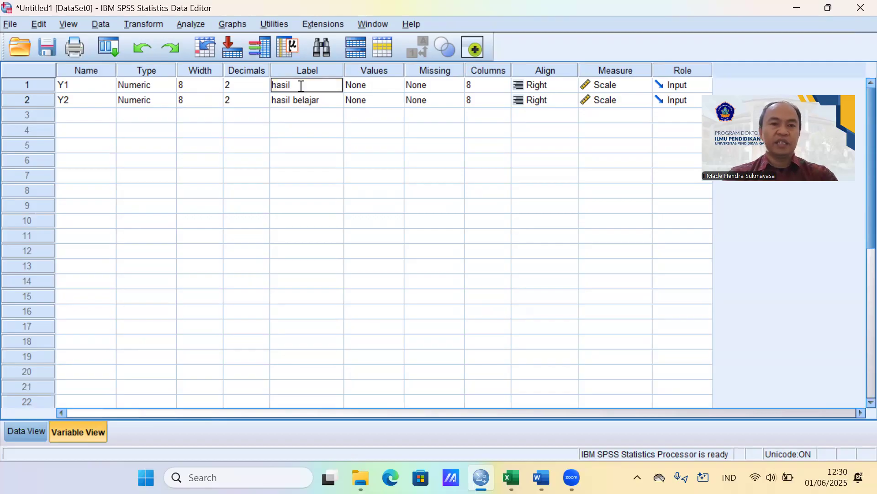
text(belajar se)
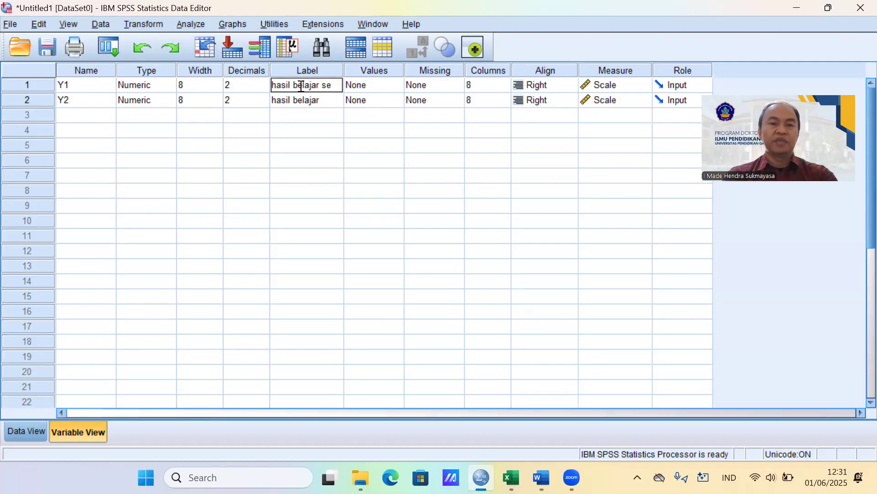
text(belum perlakuan)
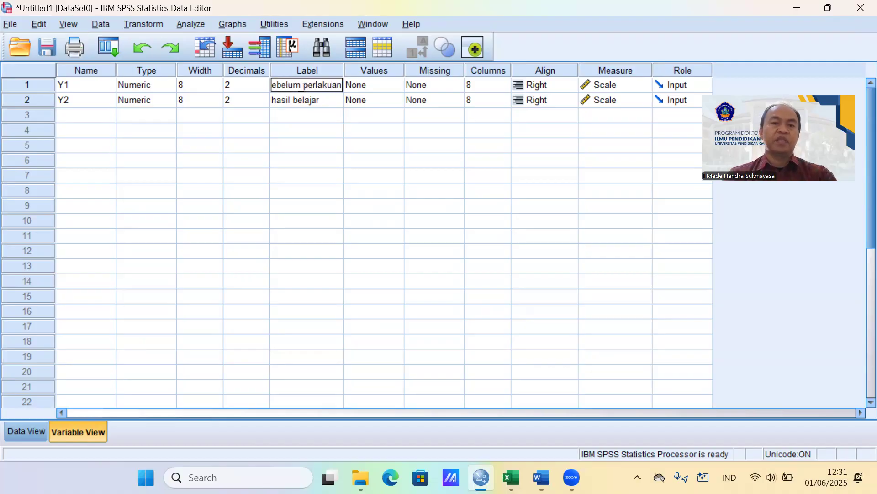
key(Return)
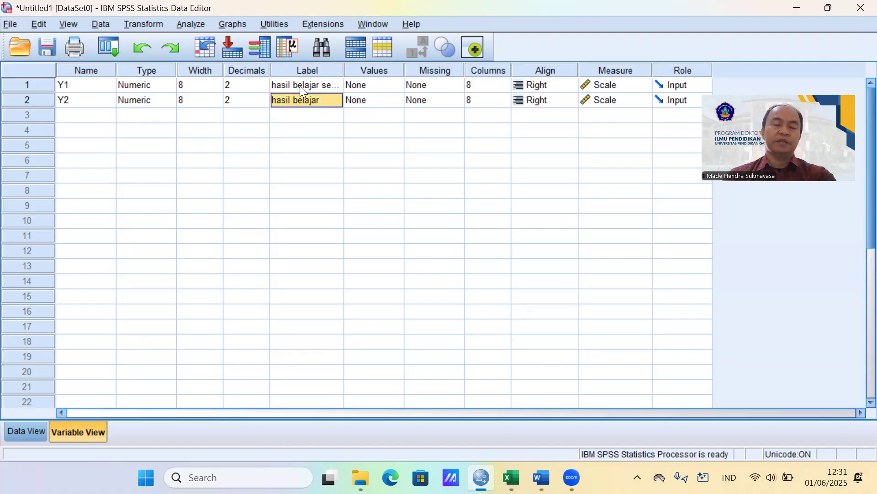
Change the label of variable Y2 to "hasil belajar sesudah diberikan perlakuan".
double_click(329, 98)
text(se)
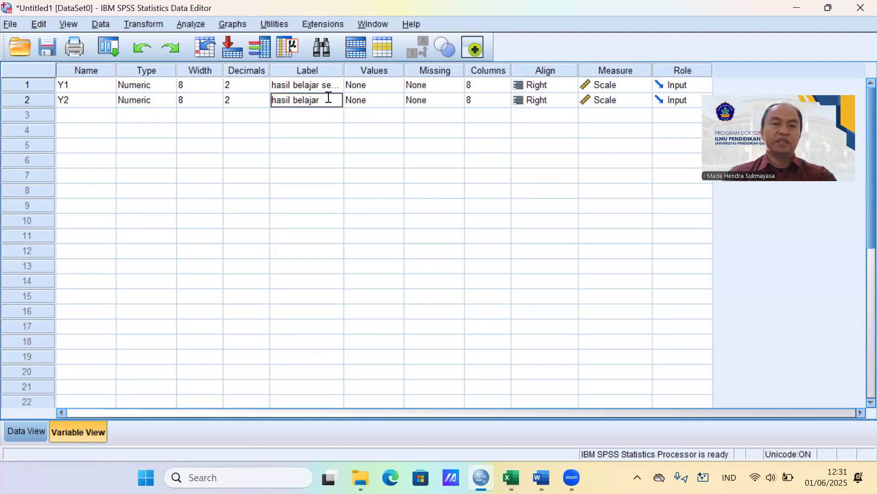
text(sudah d)
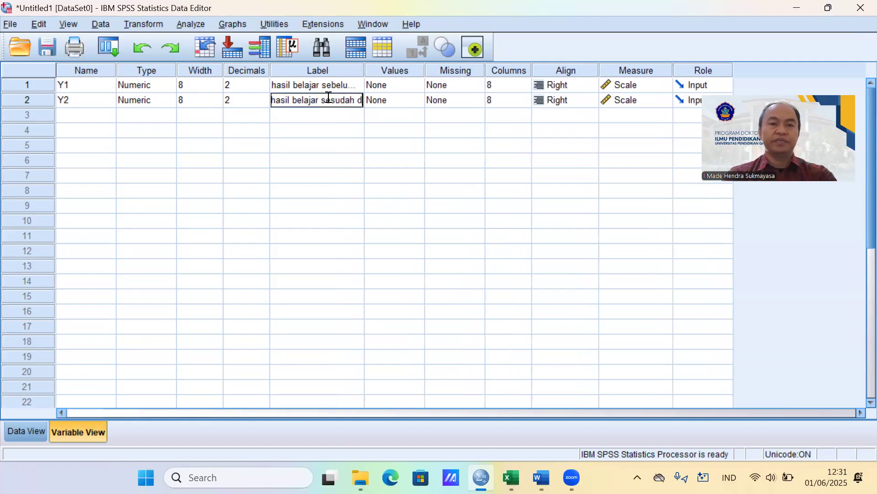
text(iberikan perlakukan)
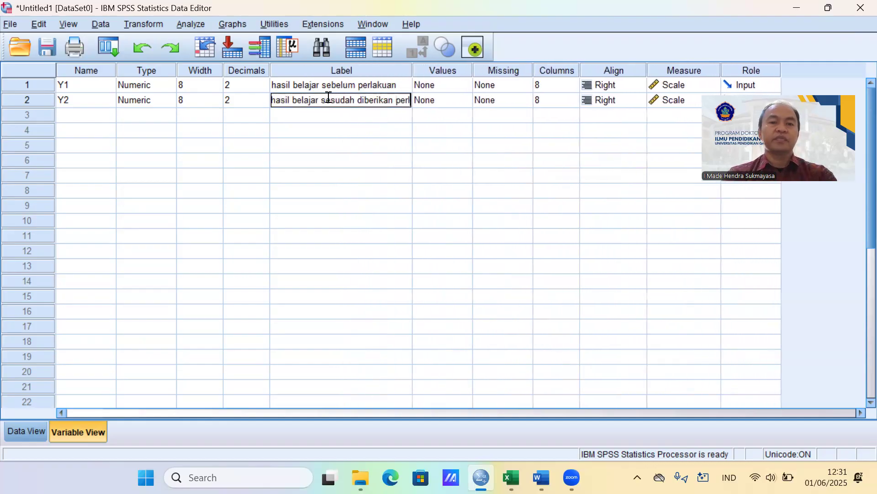
key(BackSpace)
key(BackSpace)
key(BackSpace)
key(BackSpace)
key(BackSpace)
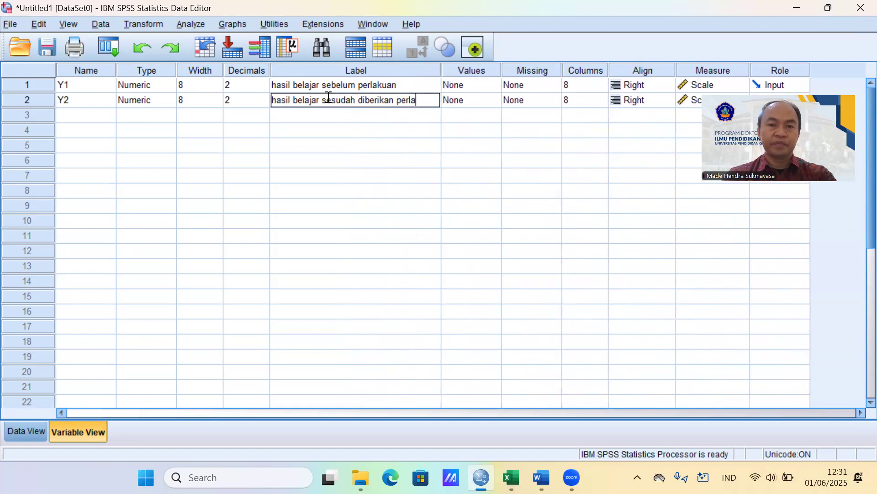
text(kuan)
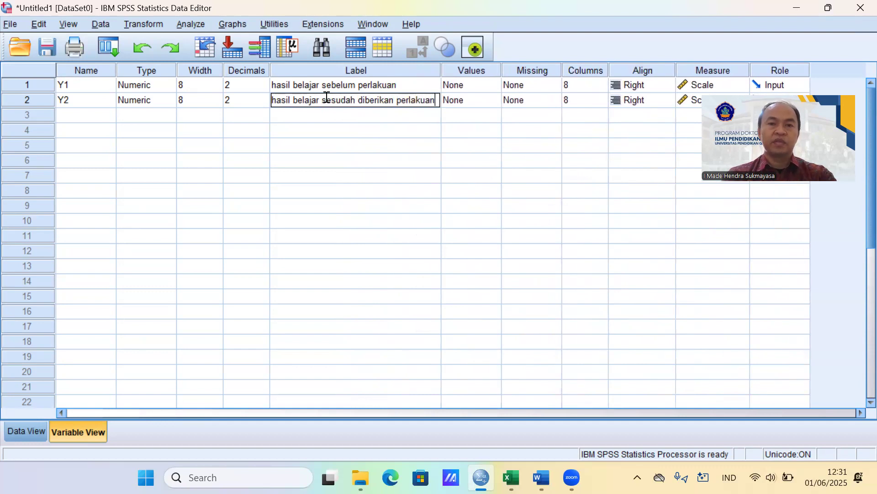
key(Return)
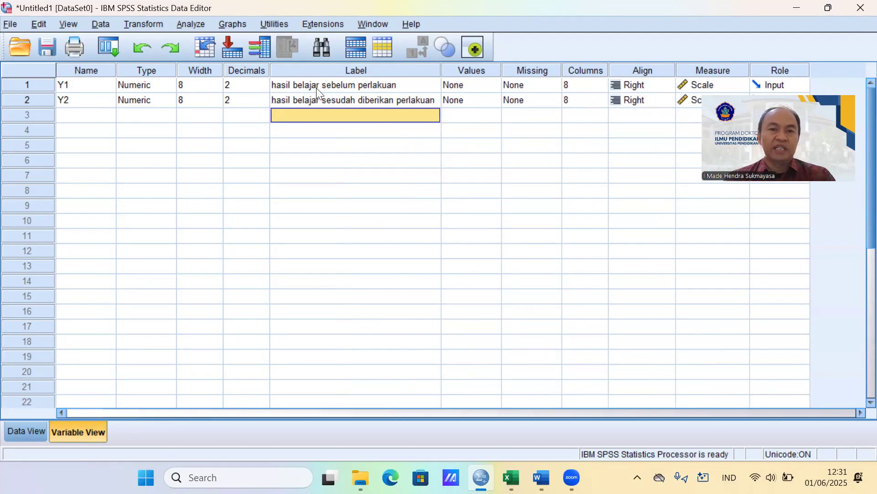
click(316, 88)
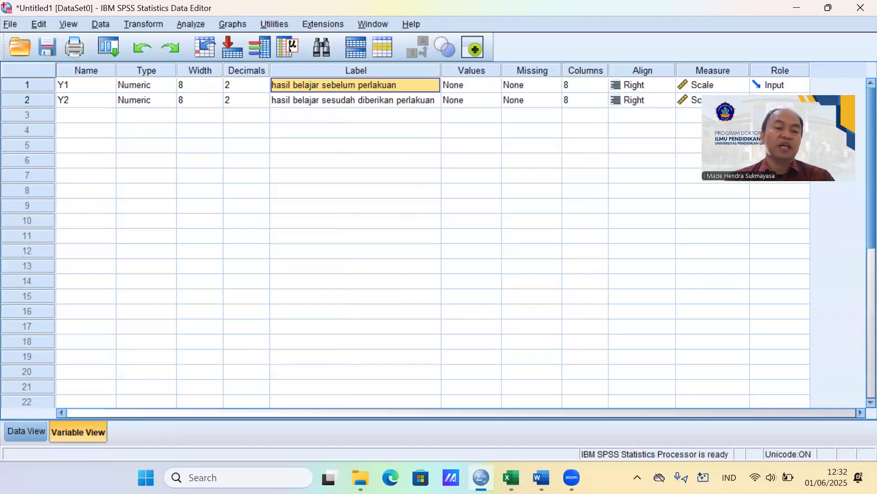
Run a paired-samples t test with hasil belajar sebelum perlakuan as the first variable and hasil belajar sesudah diberikan perlakuan as the second.
click(27, 432)
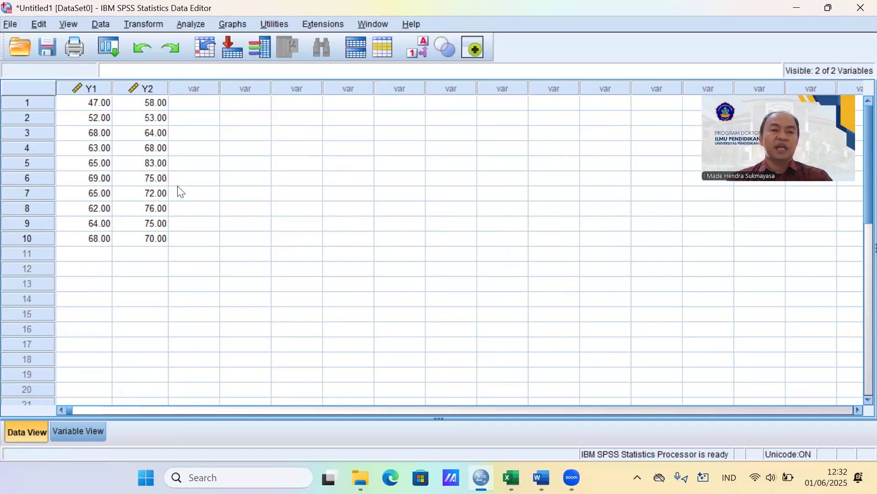
click(192, 25)
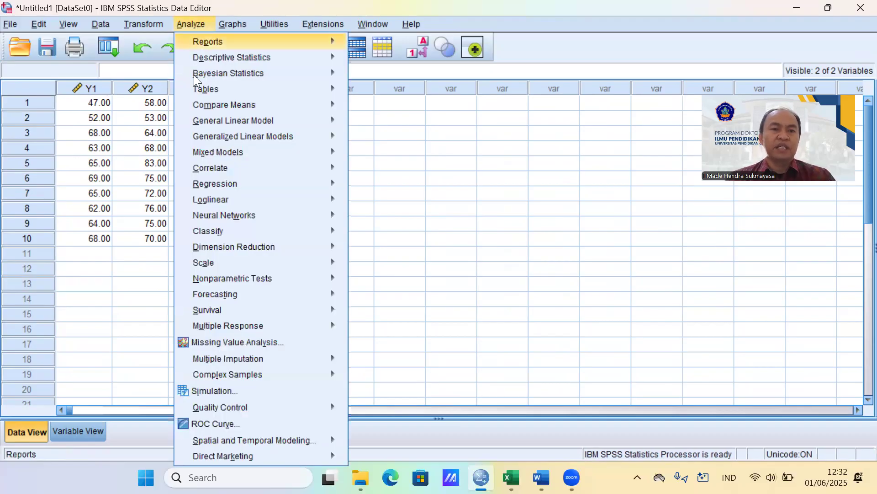
mouse_move(203, 106)
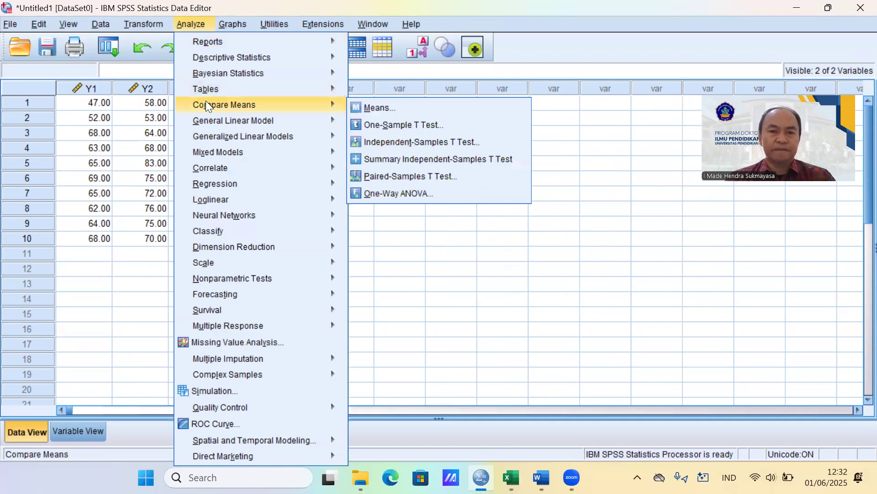
mouse_move(251, 94)
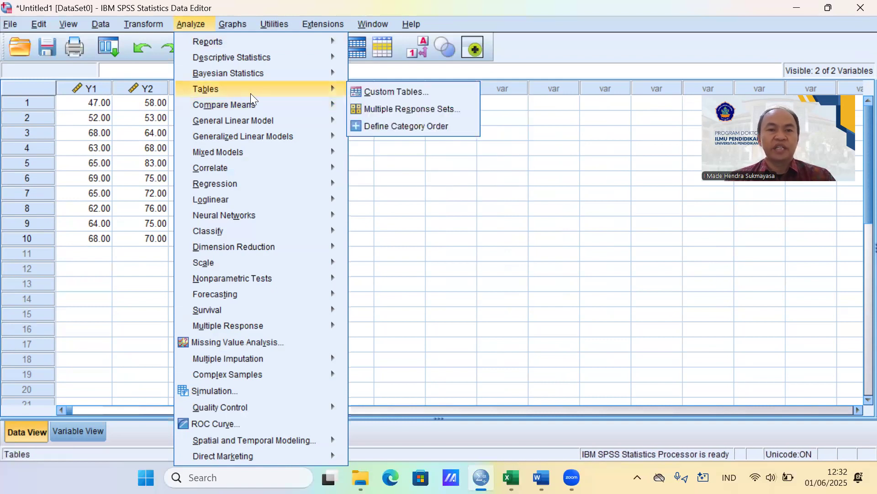
mouse_move(306, 104)
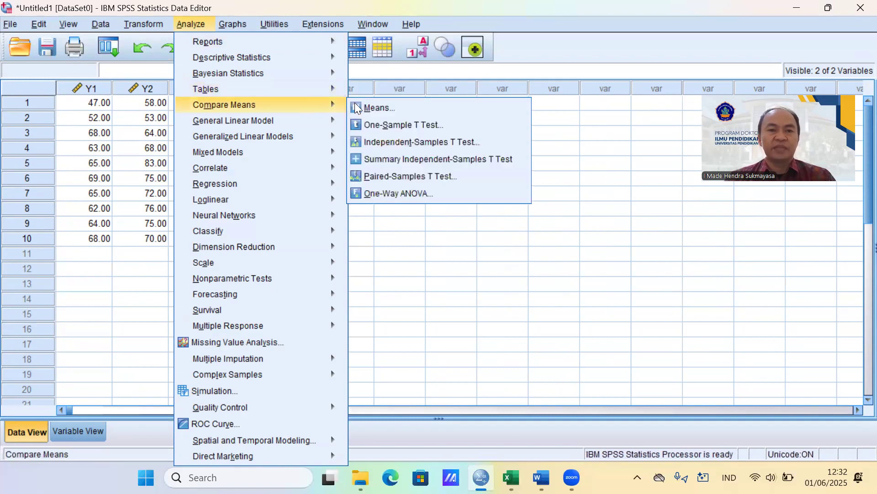
click(393, 179)
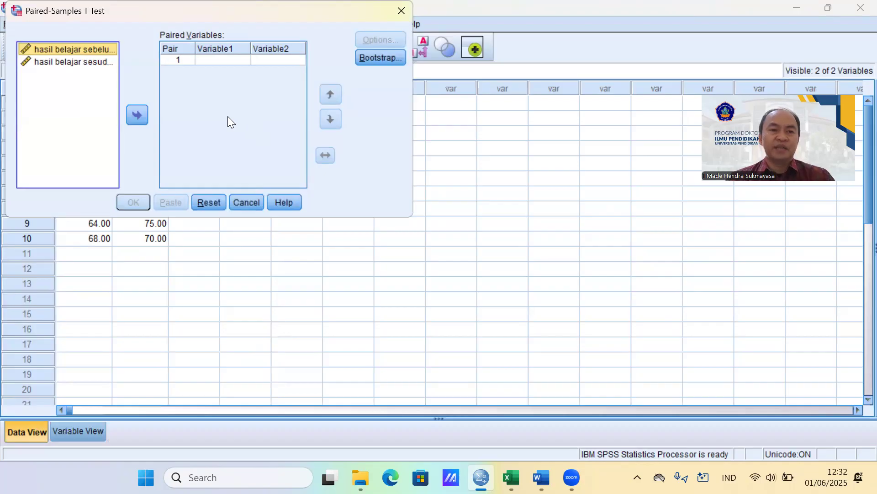
click(97, 65)
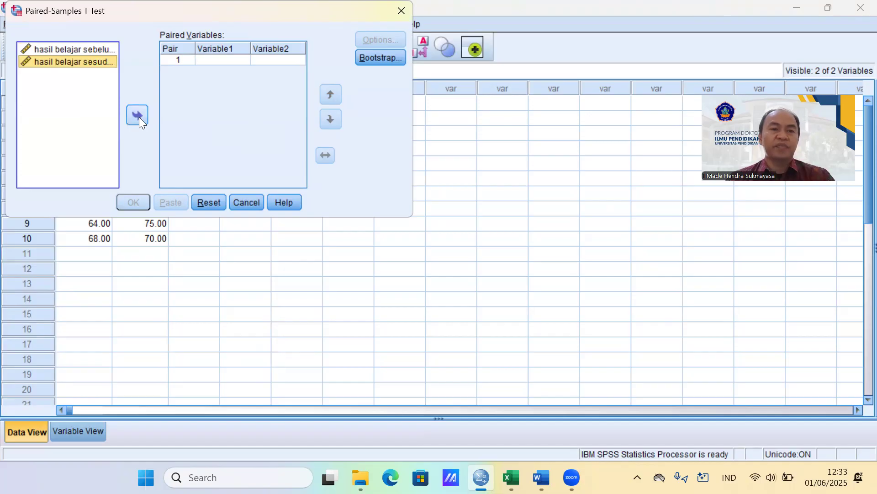
click(95, 51)
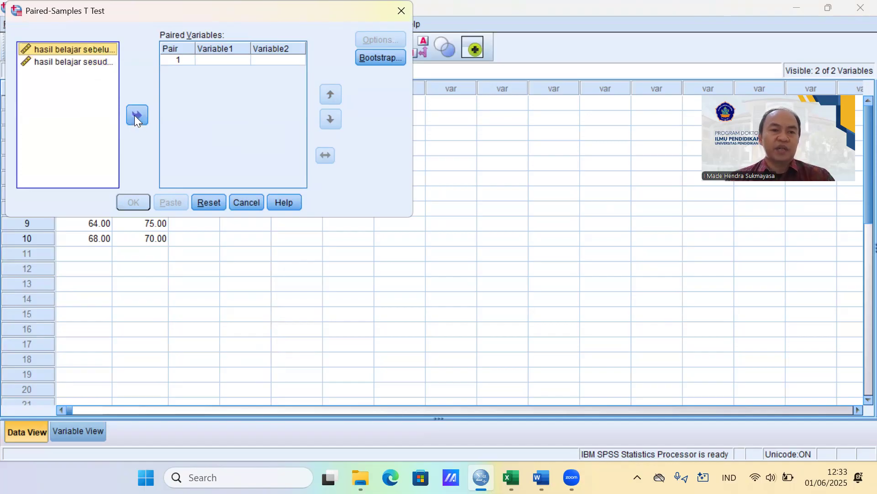
click(134, 115)
click(93, 63)
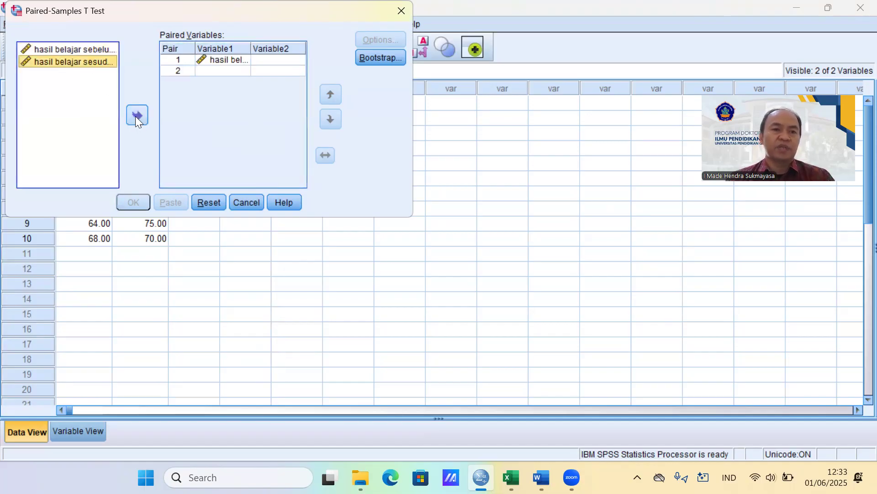
click(136, 116)
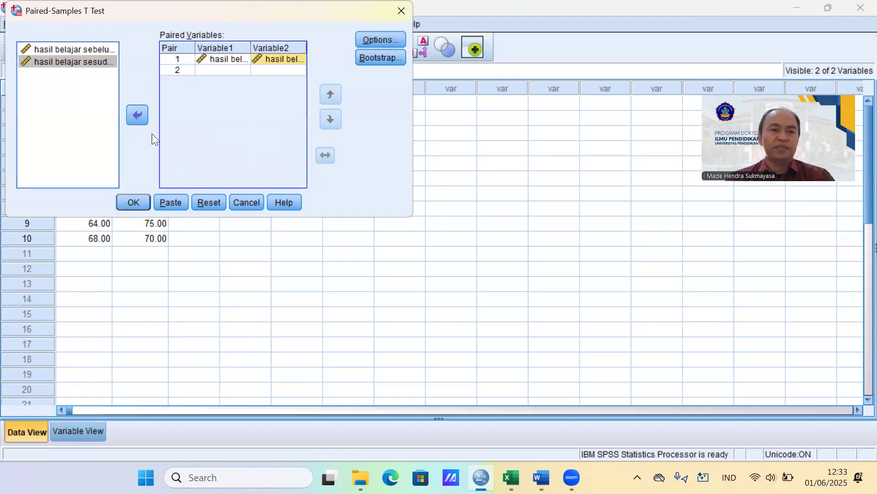
click(134, 203)
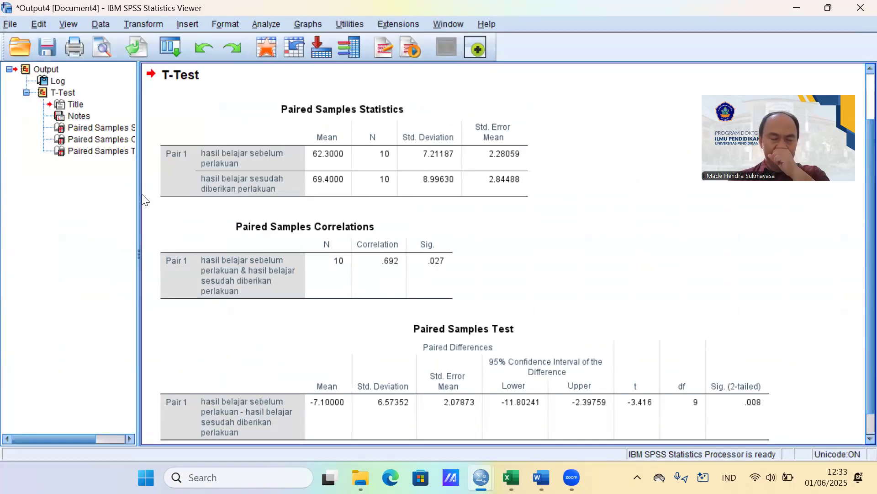
Examine the t value and two-tailed significance in the Paired Samples Test table, and close the output without saving.
scroll(317, 198, down, 1)
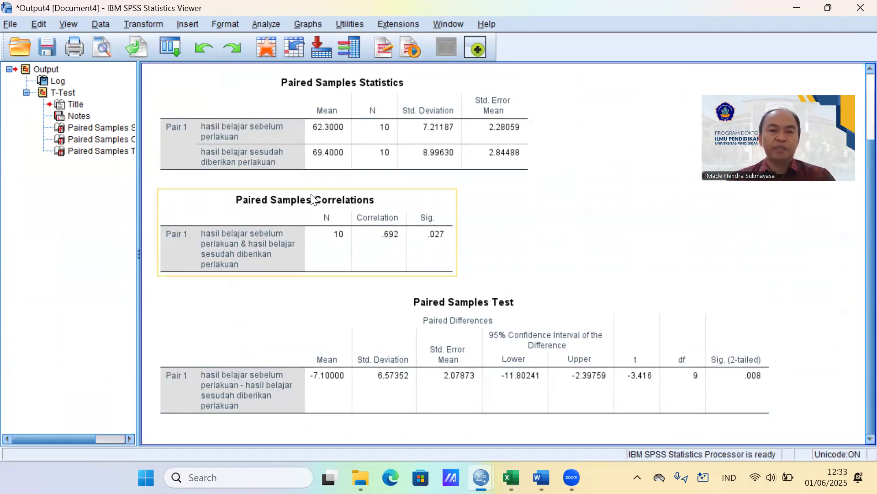
click(465, 338)
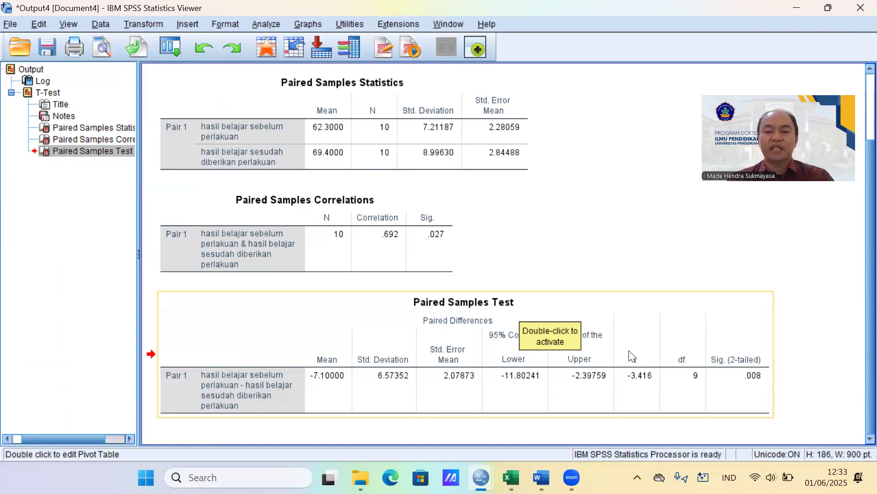
scroll(637, 393, up, 3)
scroll(635, 398, down, 3)
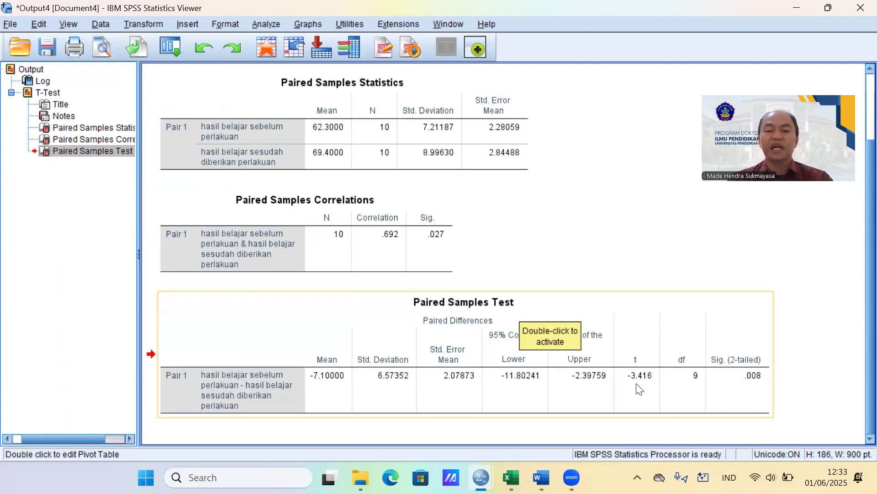
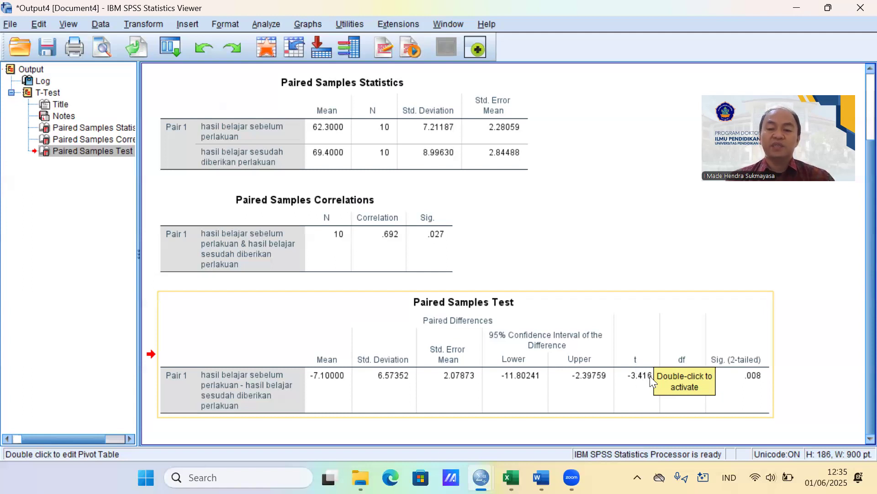
click(640, 402)
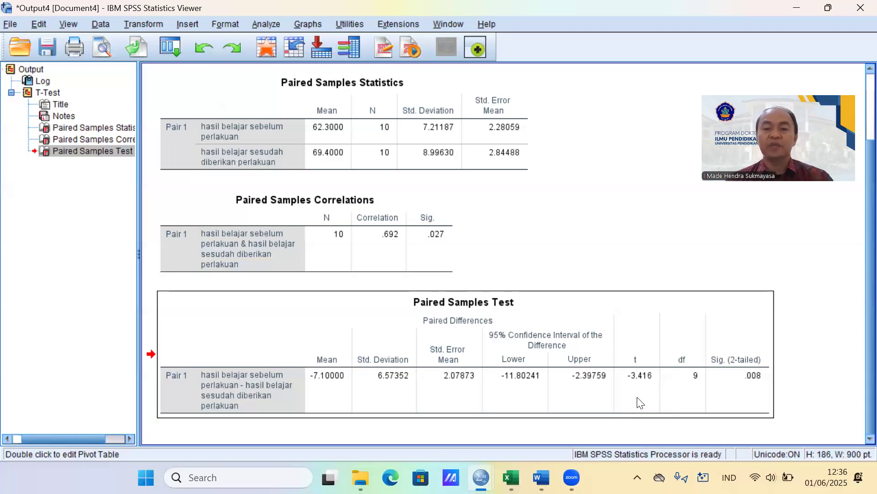
click(656, 379)
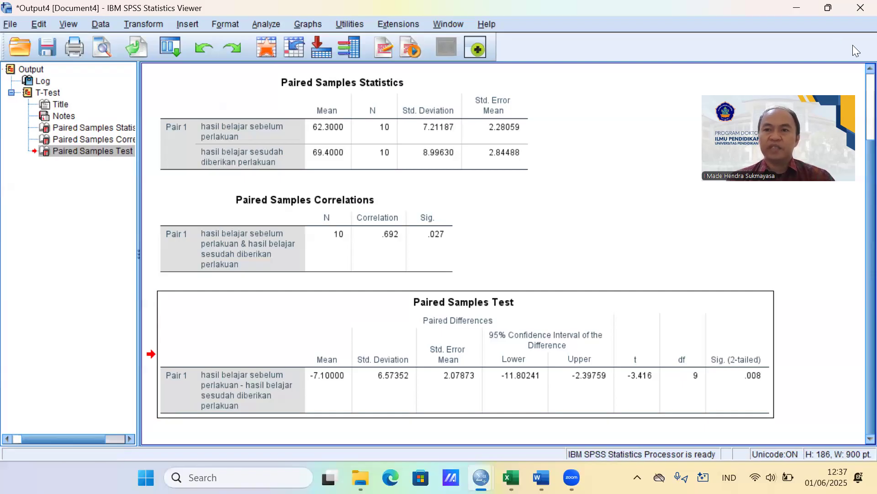
click(861, 7)
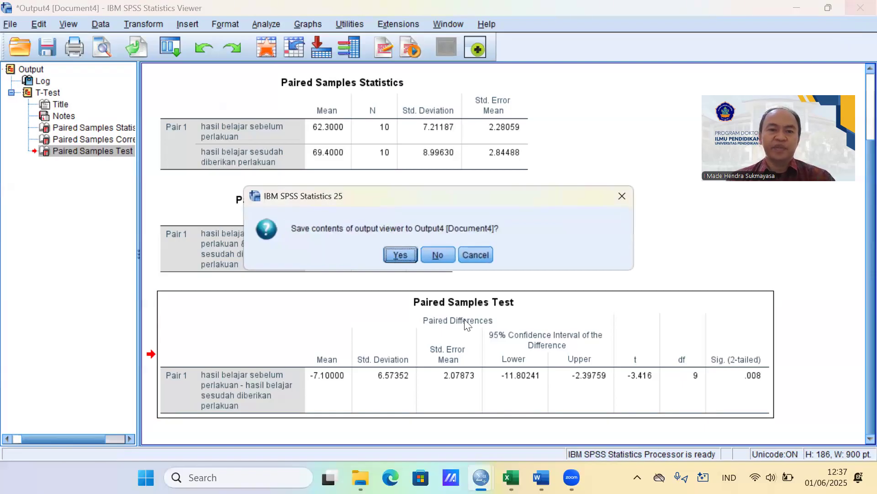
click(440, 255)
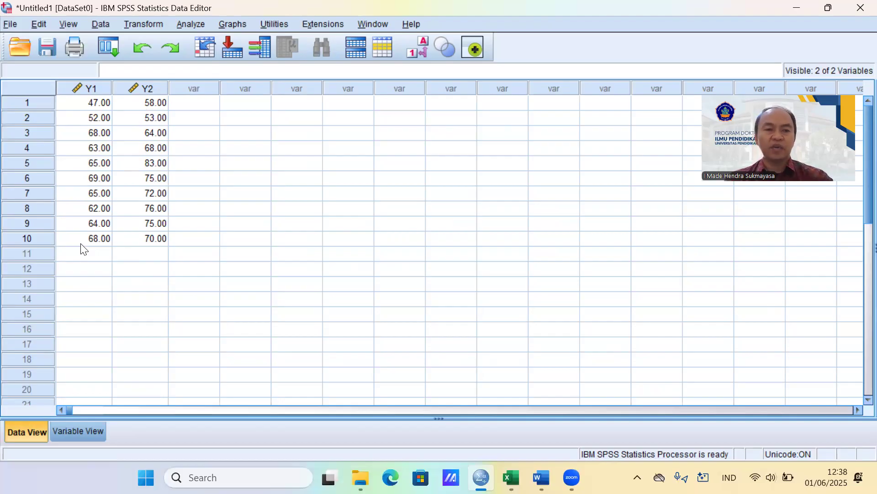
Move the ten Y2 scores into the Y1 column, beneath its existing scores from row 11 on.
drag(147, 105, 150, 241)
key(Delete)
click(97, 265)
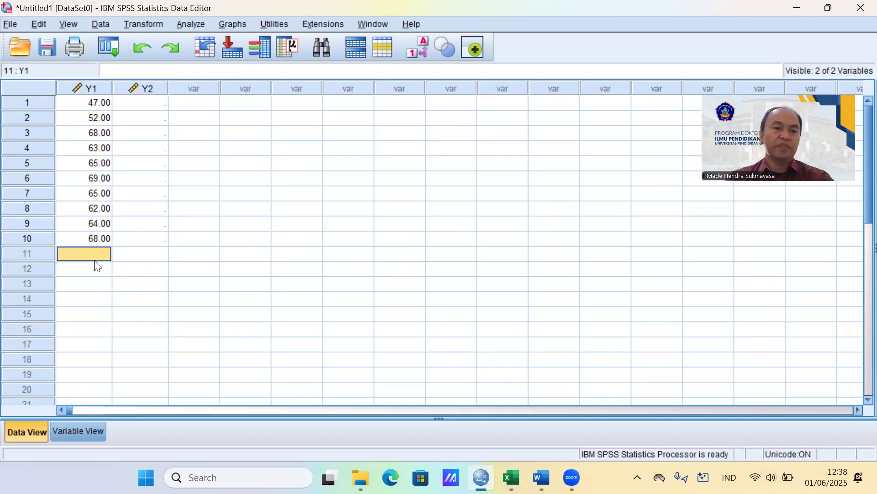
key(ctrl+v)
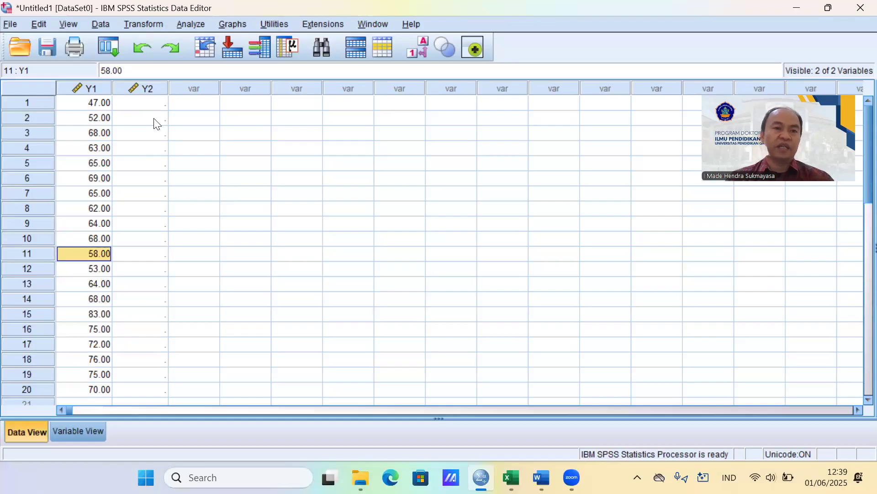
Enter the group code 1 in the Y2 column for rows 1 to 10.
click(151, 104)
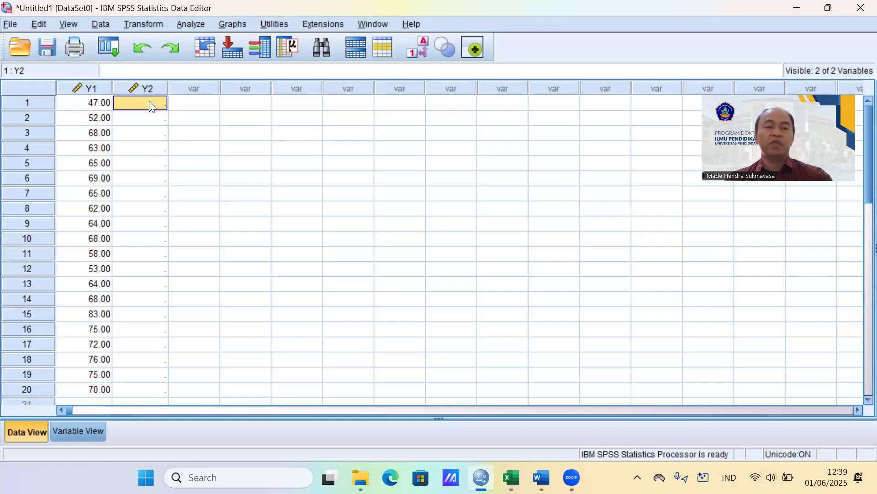
text(1 1 1 1 1 )
text(1)
key(Return)
text(1)
key(Return)
text(1)
key(Return)
text(1)
key(Return)
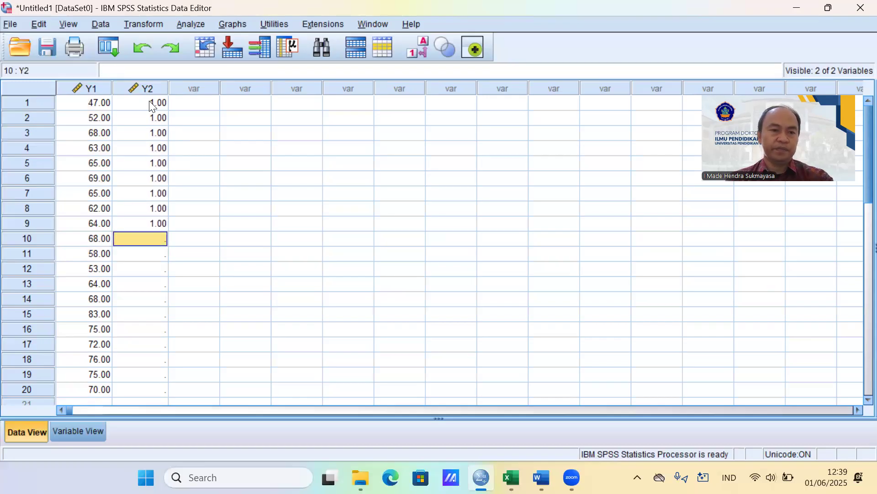
text(1)
key(Return)
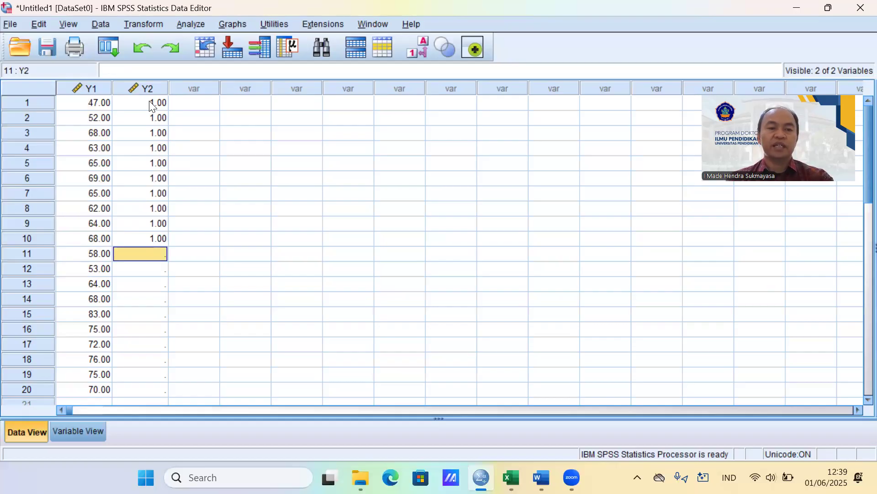
Enter the group code 2 in the Y2 column for rows 11 to 20.
text(2 2 2 2 2)
key(Return)
text(2 2 2 2 2)
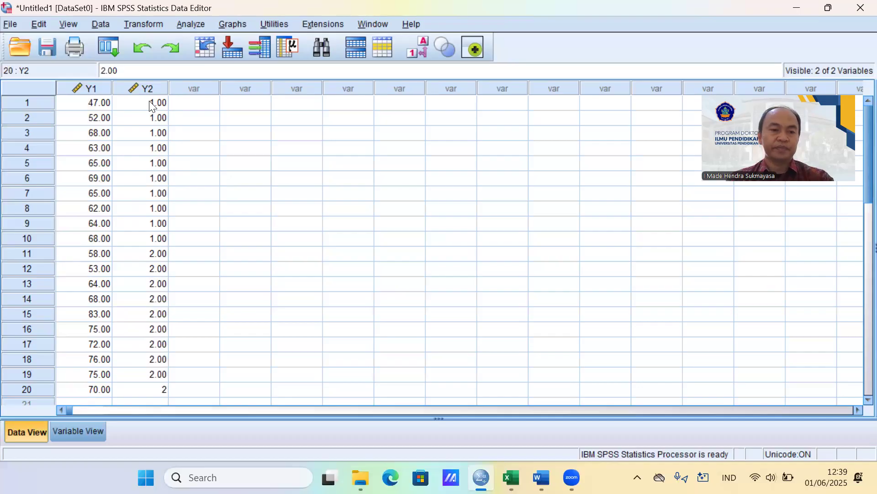
key(Return)
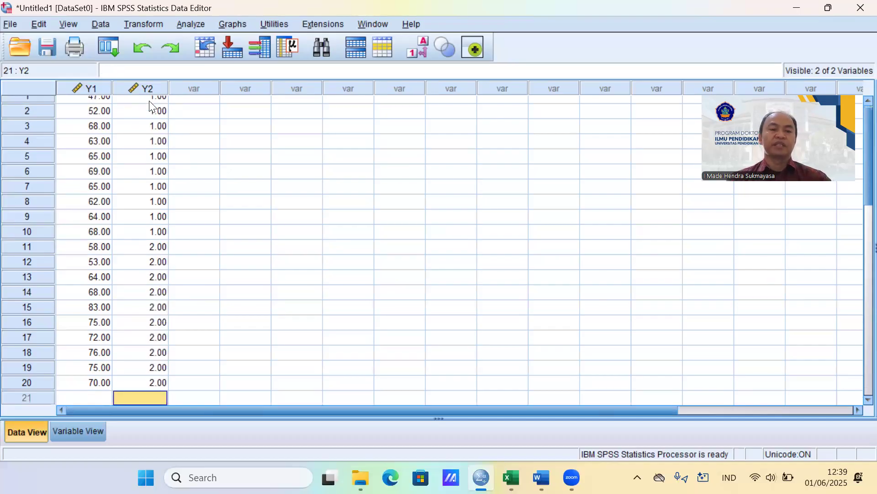
Rename the variable Y1 as Y in the variable definitions.
click(93, 432)
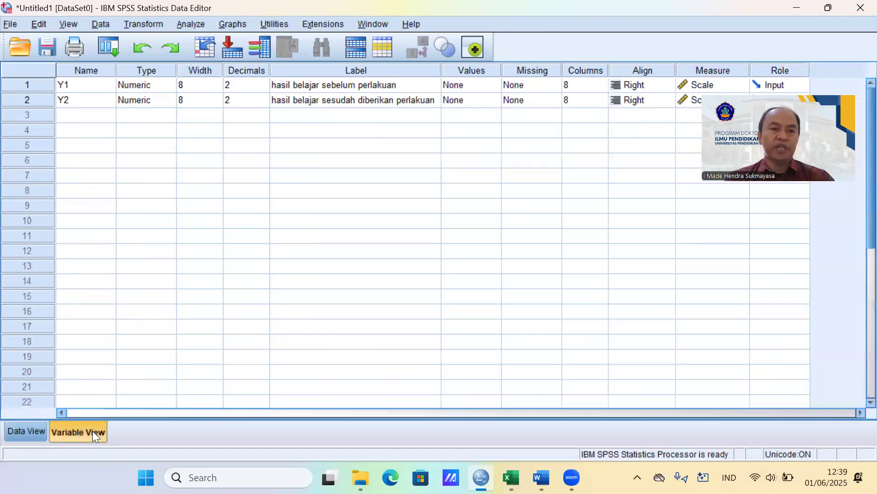
click(87, 88)
double_click(87, 88)
key(BackSpace)
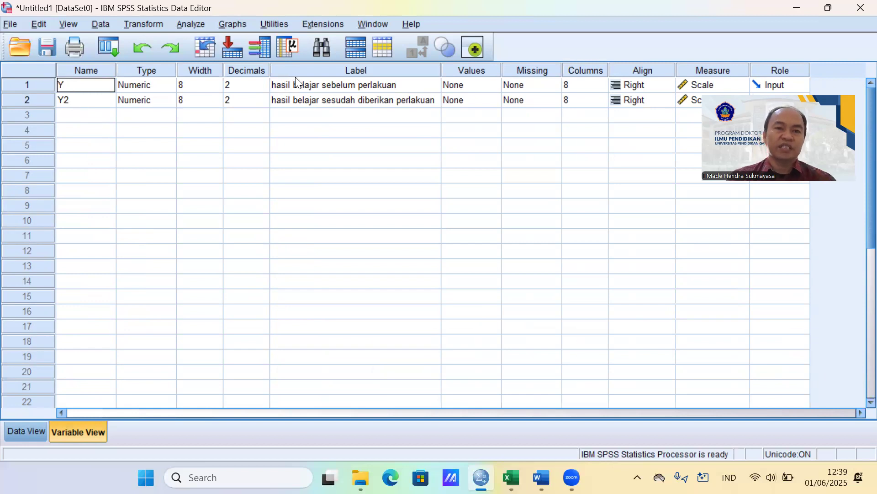
Change the label of variable Y to "hasil belajar siswa".
click(358, 86)
double_click(411, 85)
drag(411, 85, 323, 88)
text(siswa)
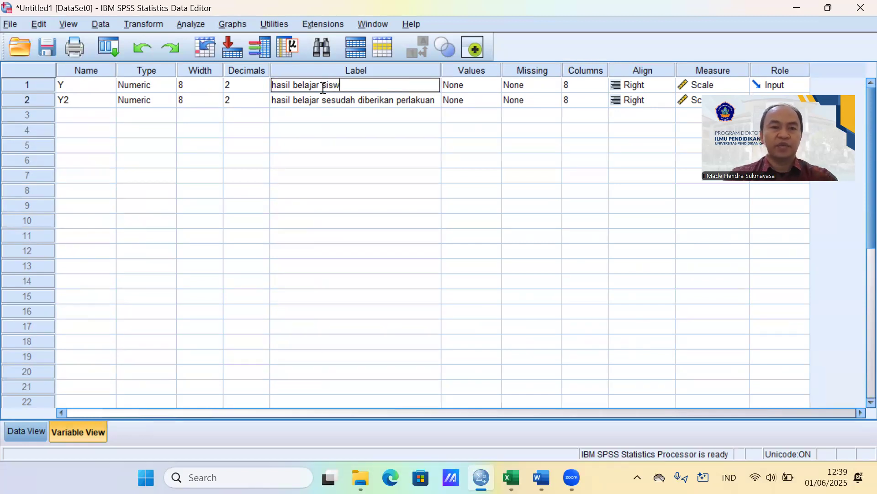
key(Return)
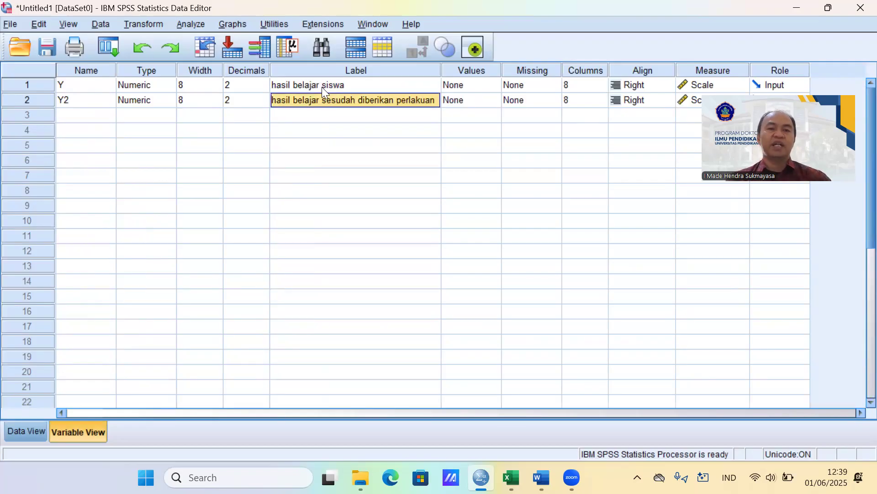
click(322, 87)
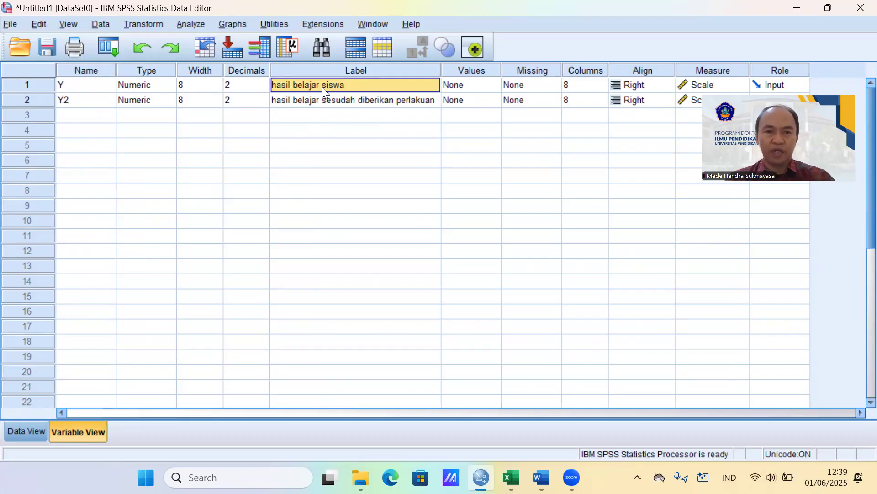
Rename the variable Y2 as k and label it "kelompok".
click(333, 100)
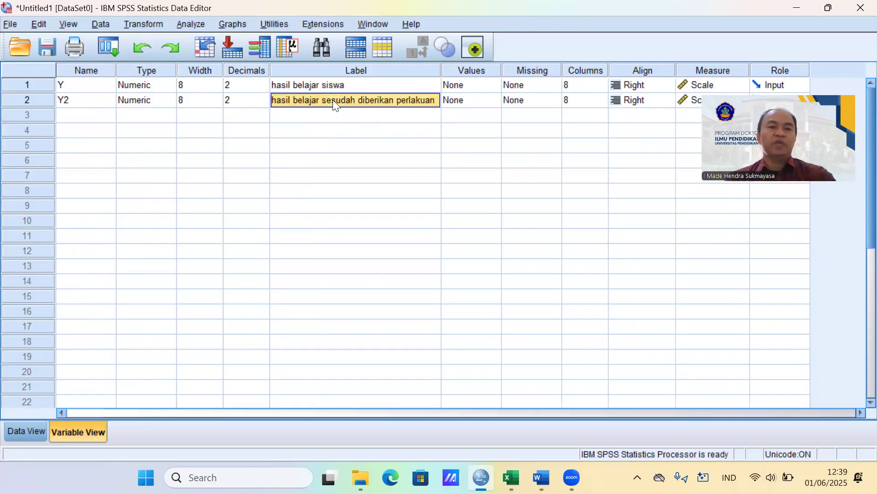
click(82, 98)
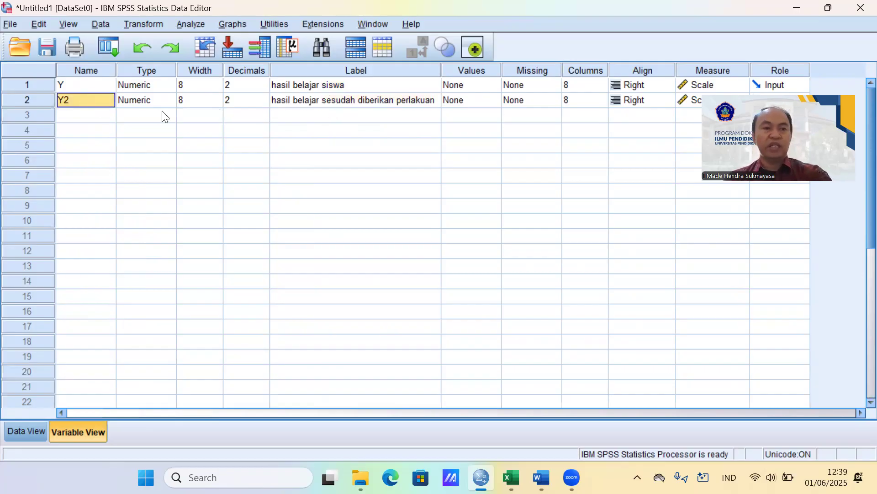
text(k)
click(297, 104)
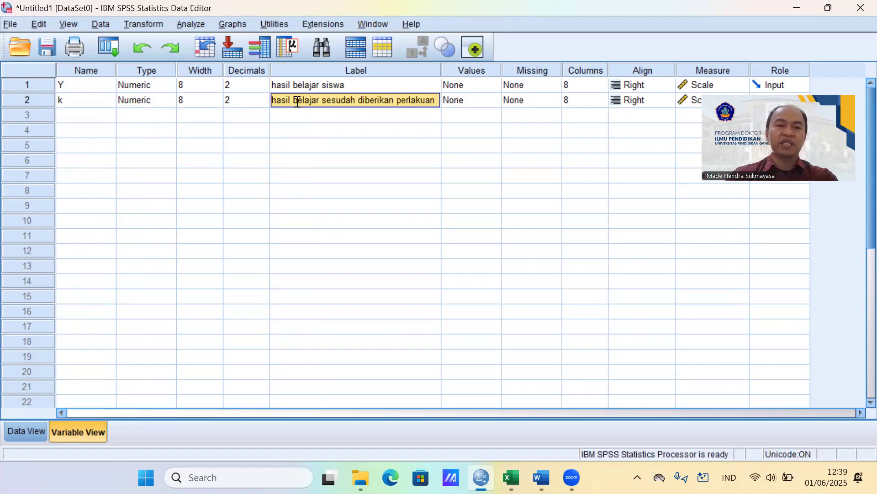
text(kelompok)
key(Return)
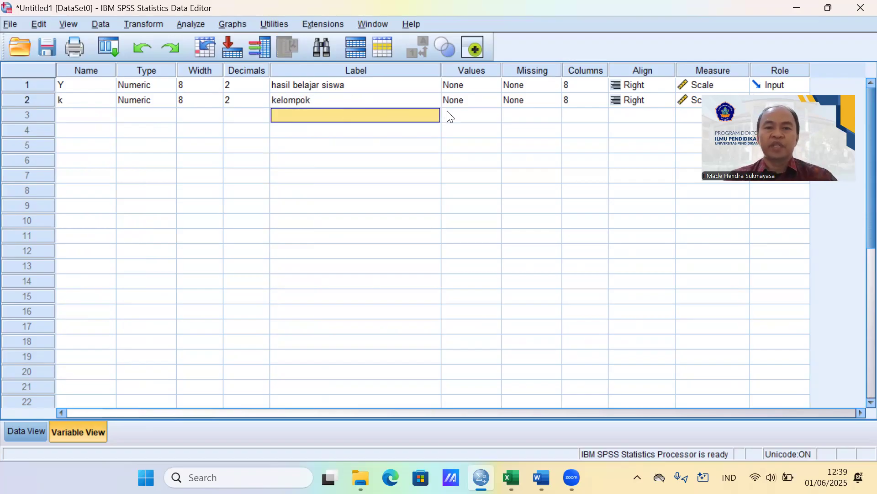
Add a value label to variable k that defines 1 as "sebelum diberikan perlakuan".
click(493, 101)
click(494, 100)
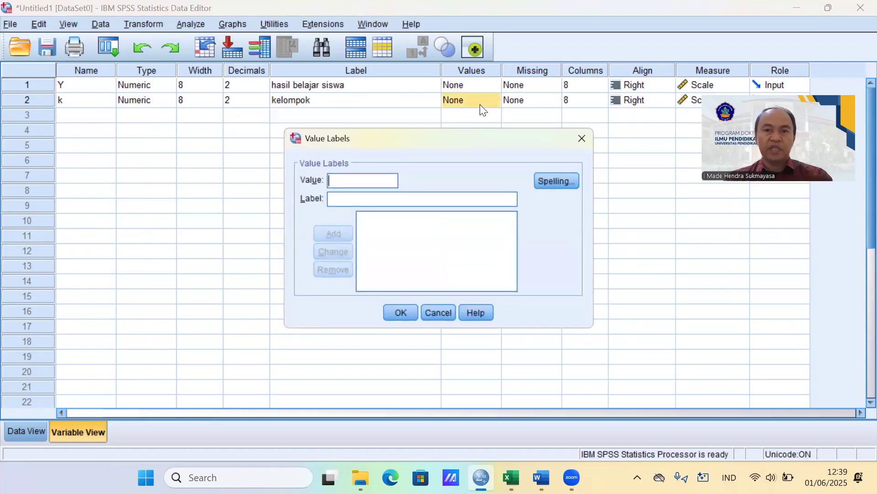
text(1)
click(351, 199)
text(sebelu)
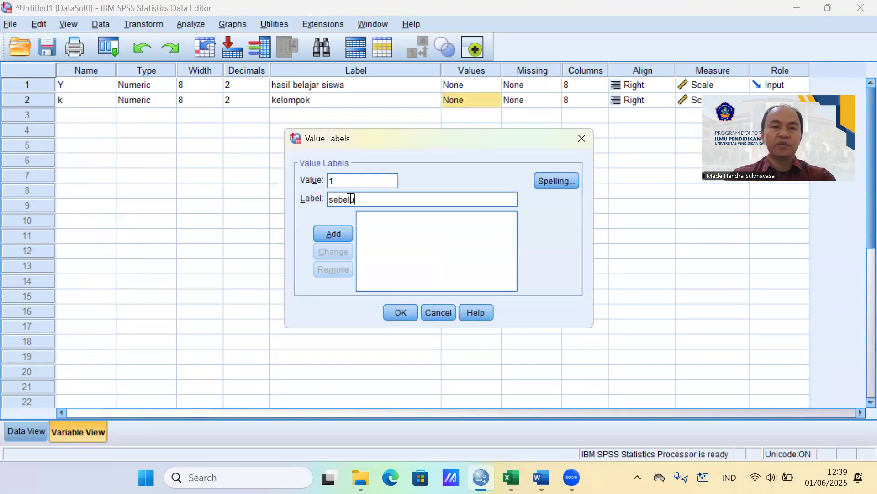
text(m diberikan perl)
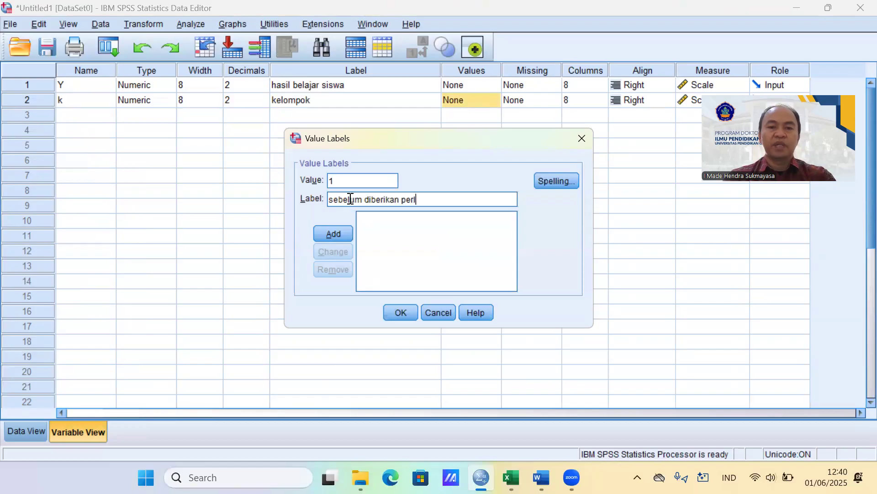
text(akuan)
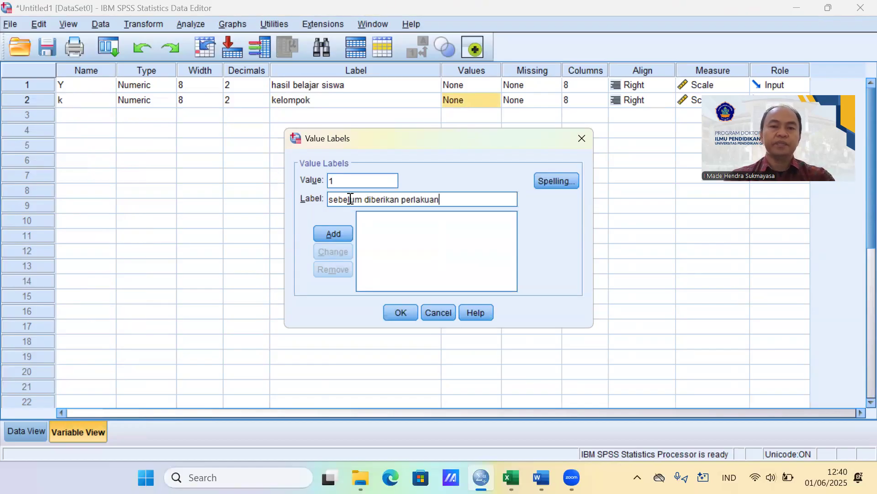
click(333, 233)
Add the value label 2 as "sesudah diberikan perlakuan" for variable k and apply the labels.
text(2)
click(353, 201)
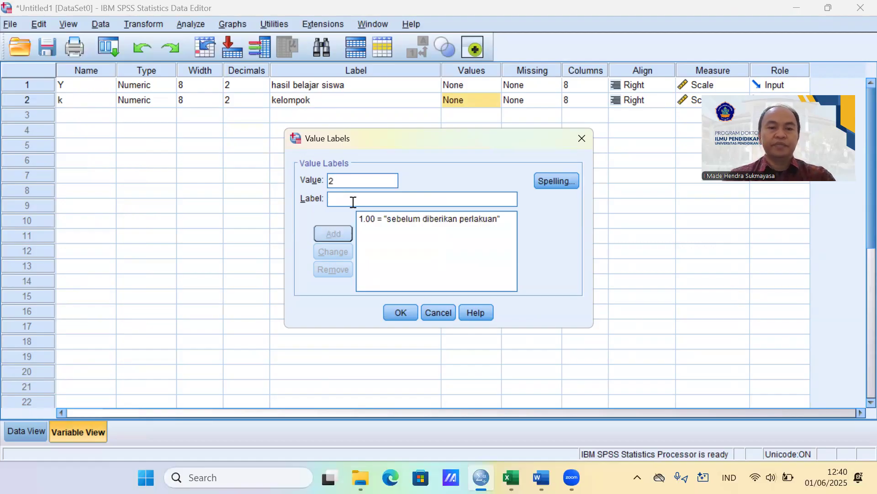
text(sesudah di)
text(beri)
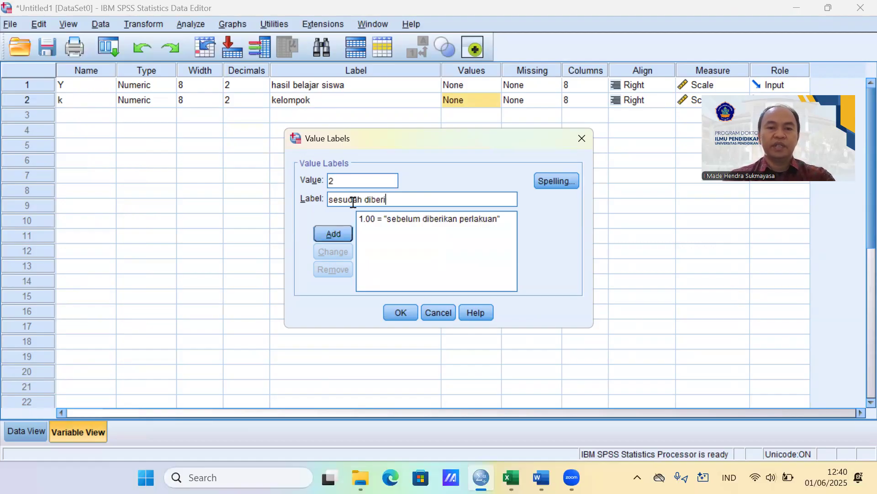
text(kan perlakuan)
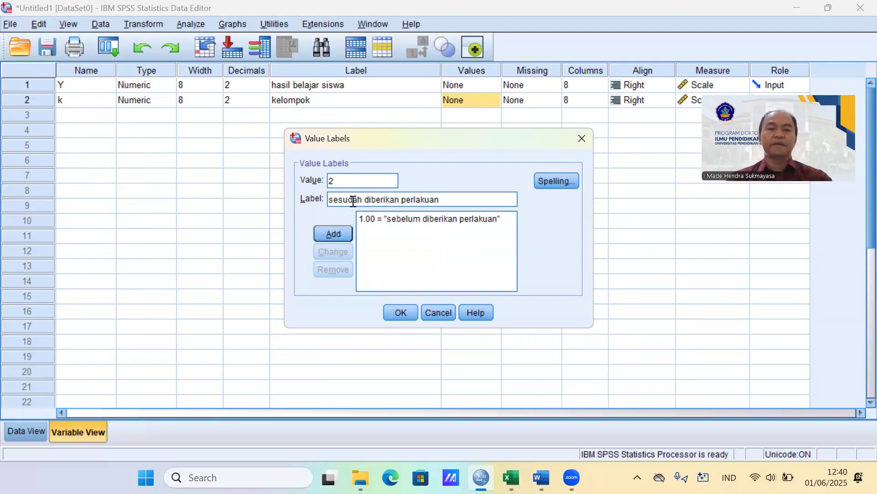
click(334, 233)
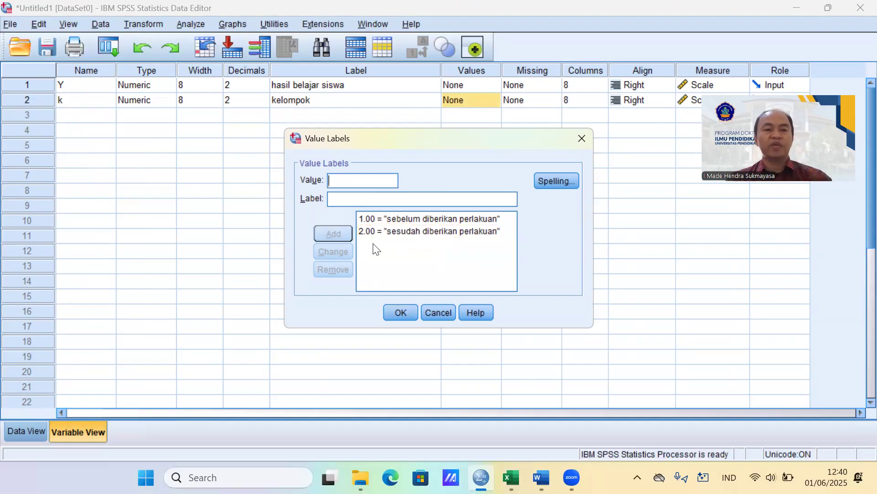
click(397, 310)
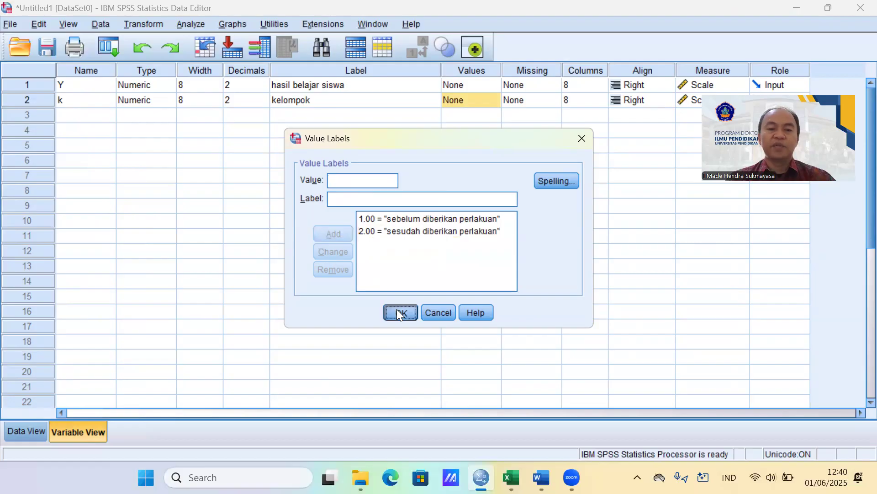
Set up a One-Way ANOVA with hasil belajar siswa [Y] as dependent variable and kelompok [k] as factor.
click(32, 429)
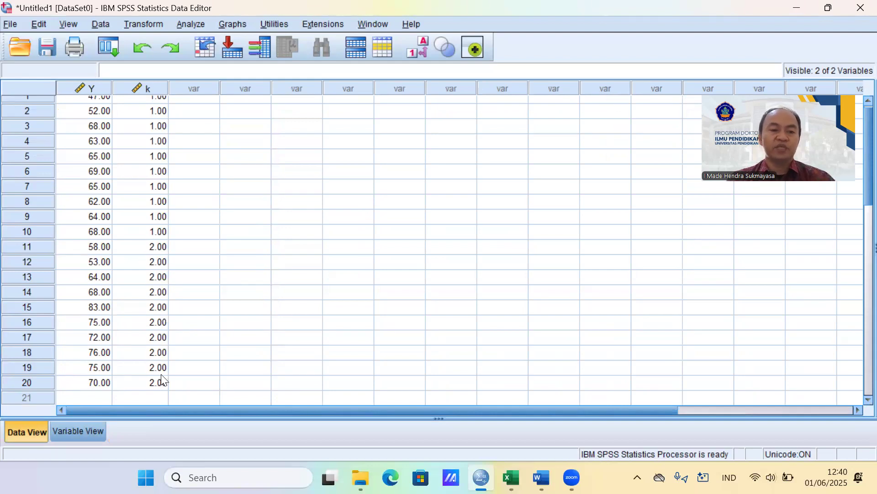
scroll(138, 117, up, 1)
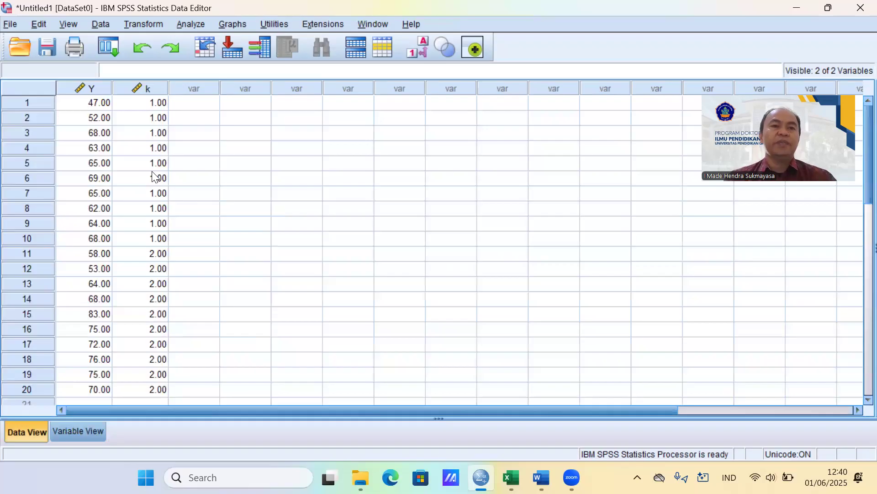
click(197, 25)
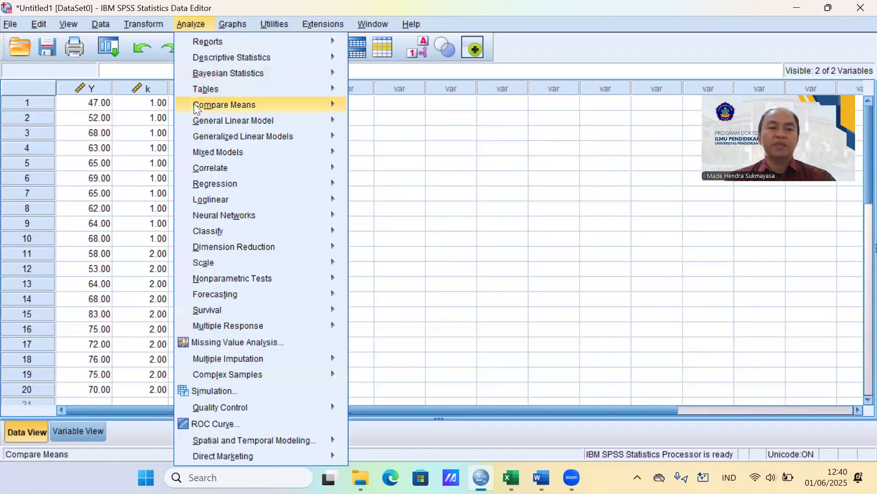
mouse_move(197, 104)
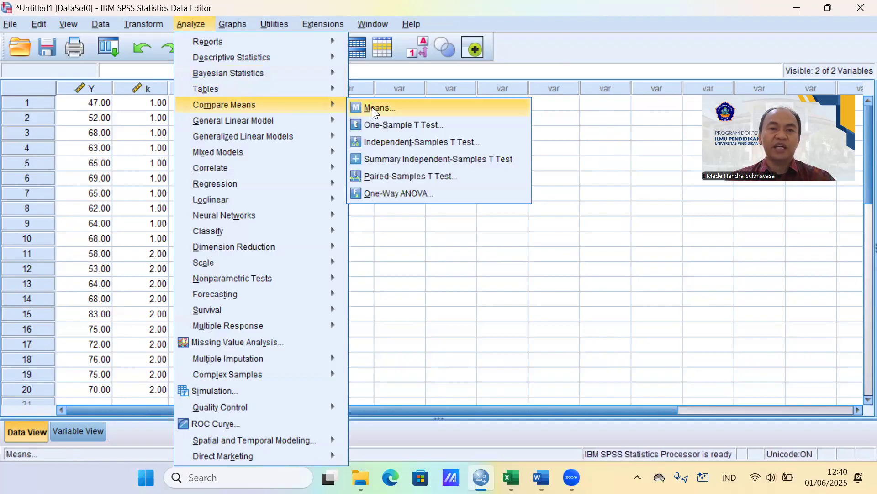
click(421, 196)
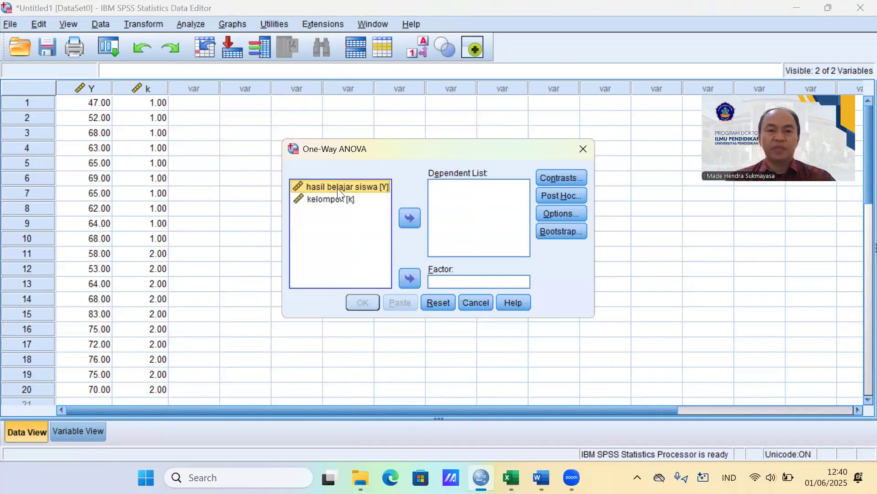
click(409, 219)
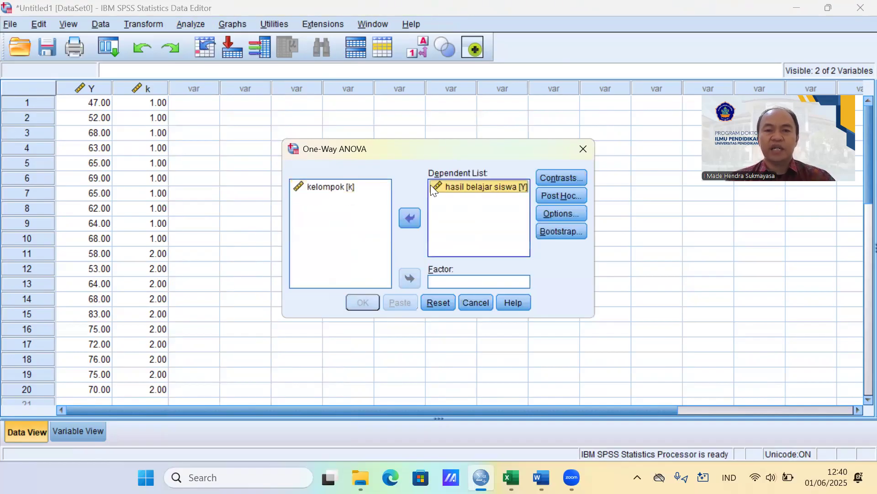
click(331, 192)
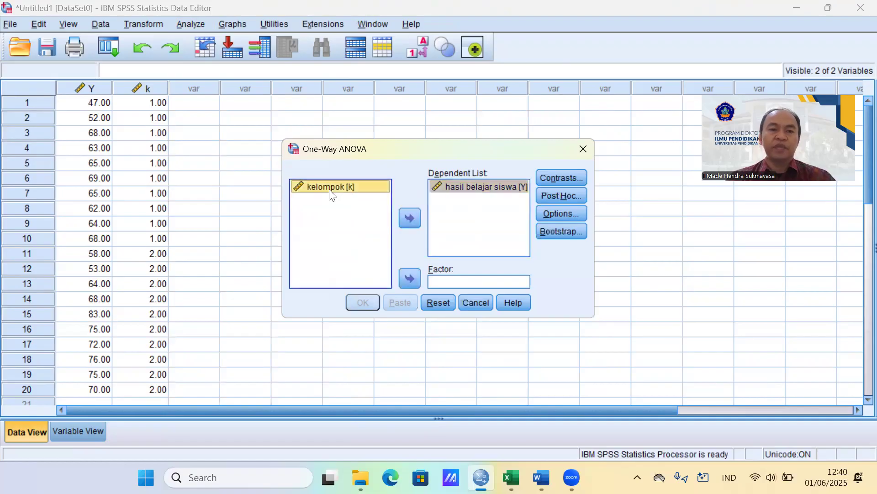
click(408, 278)
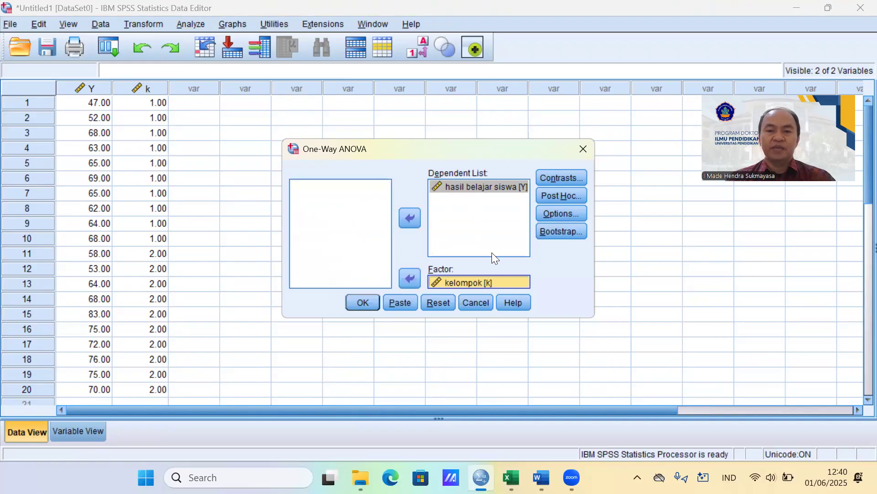
Include the homogeneity of variance test in the One-Way ANOVA and run the analysis.
click(559, 217)
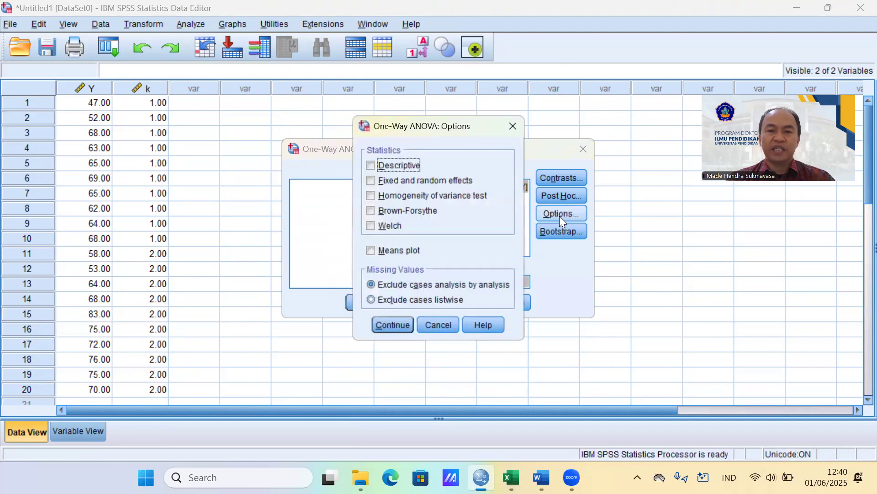
click(370, 197)
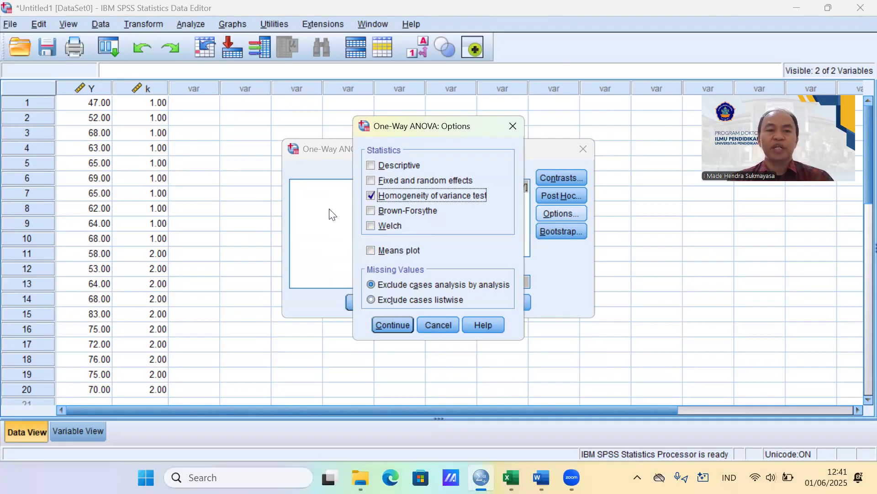
click(393, 324)
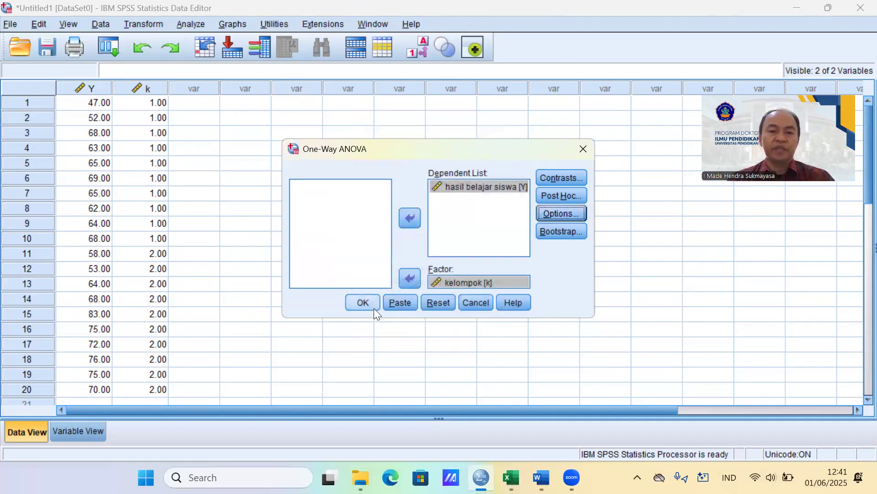
click(362, 302)
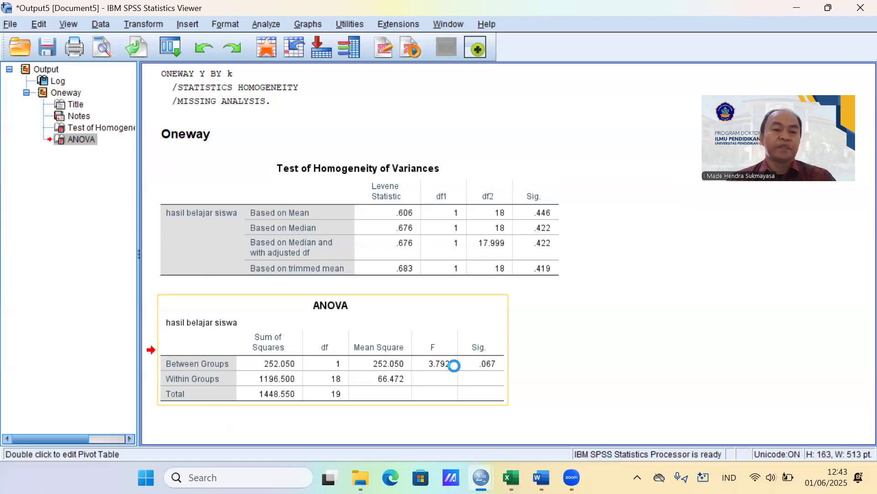
Examine the Test of Homogeneity of Variances table in the output.
click(511, 260)
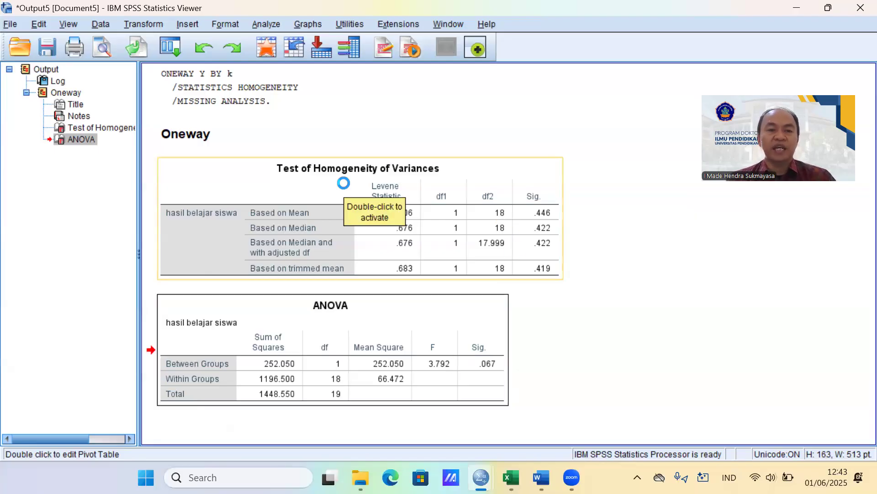
click(240, 217)
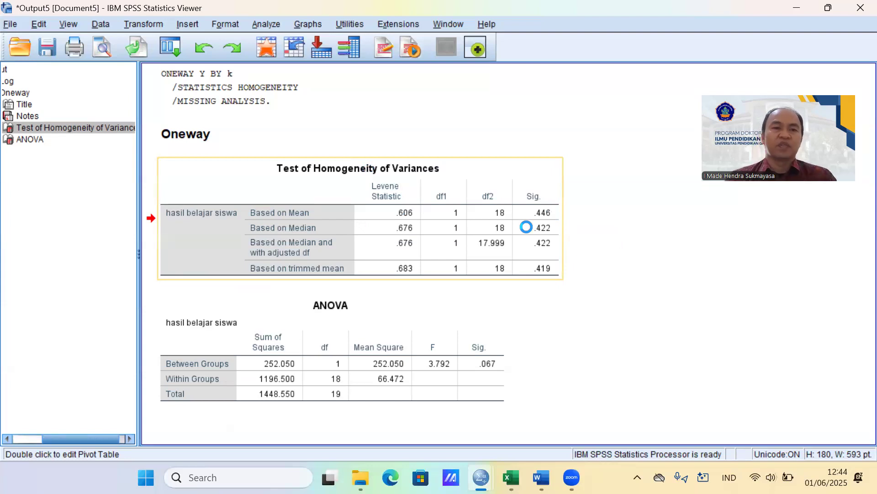
click(312, 75)
Set up an Explore analysis with hasil belajar siswa [Y] as dependent variable and kelompok [k] as factor.
key(alt+a)
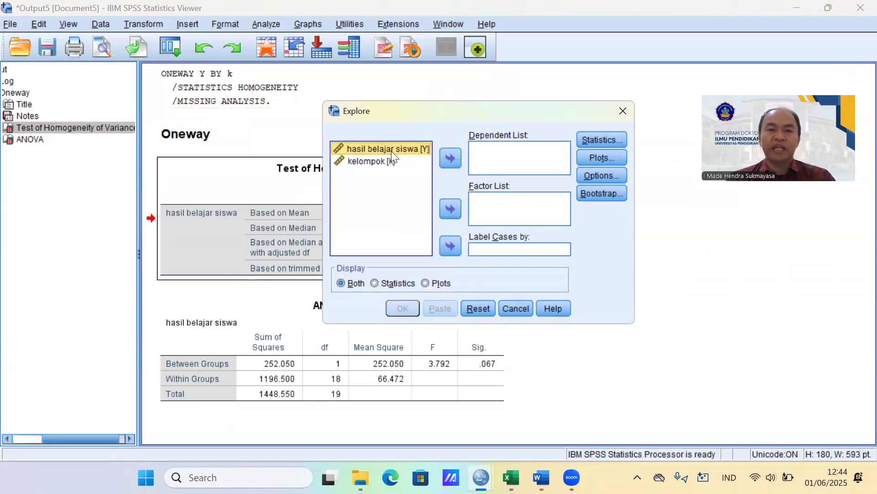
click(450, 158)
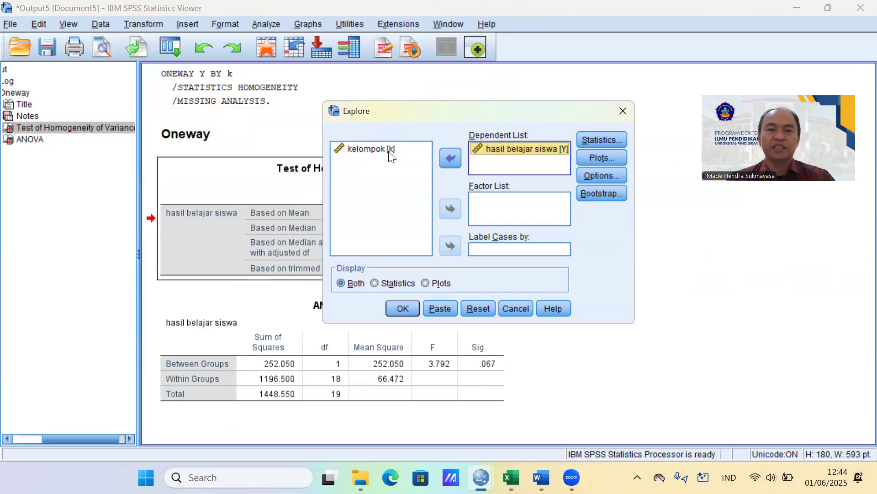
click(379, 150)
click(455, 213)
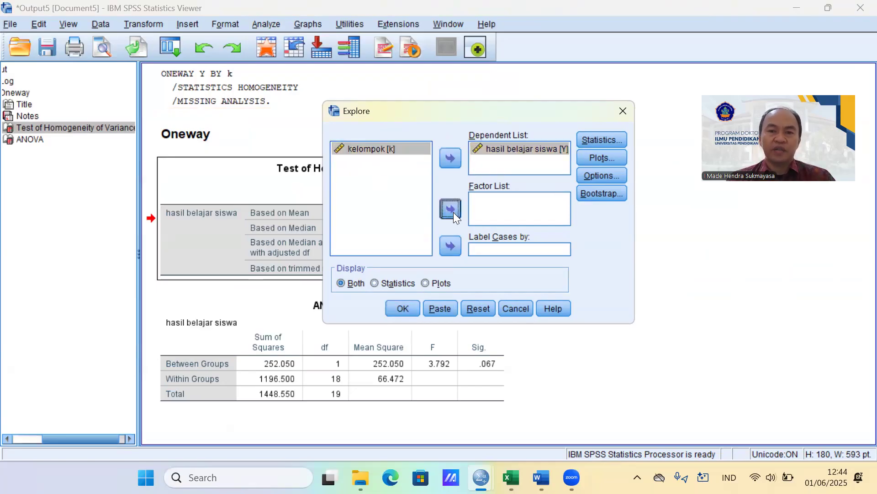
Include normality plots with tests in the Explore analysis and run it.
click(604, 178)
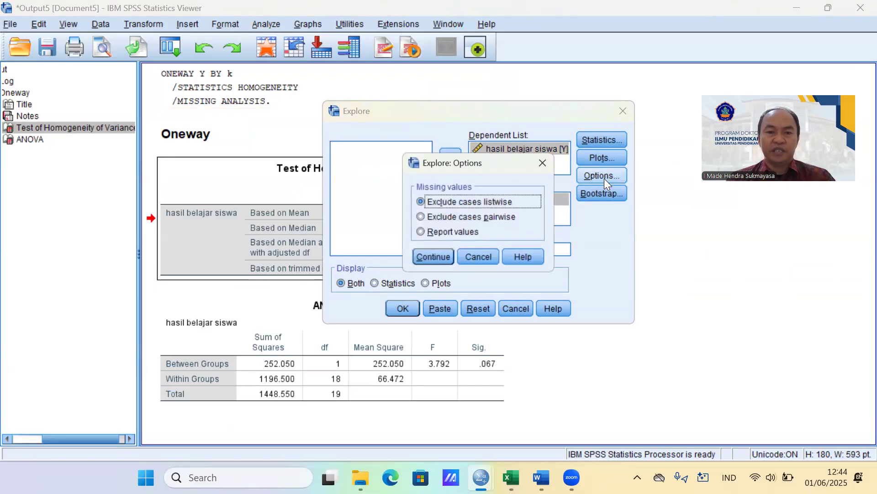
click(543, 162)
click(601, 156)
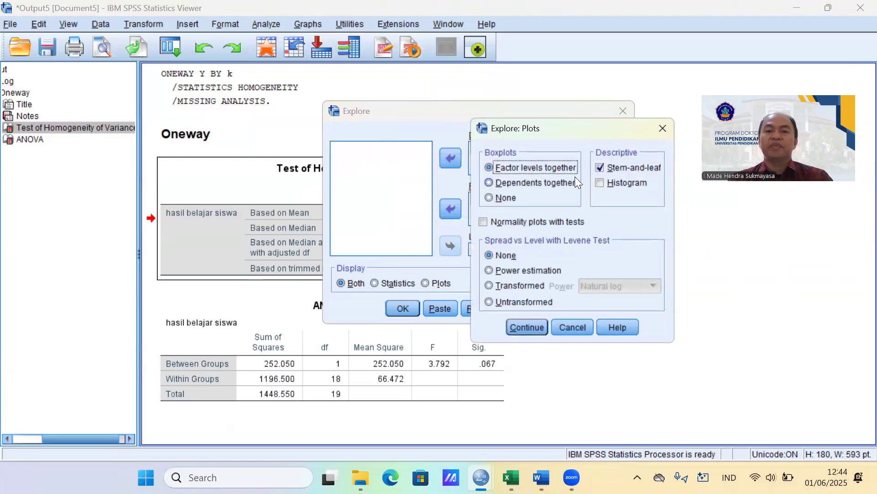
click(484, 223)
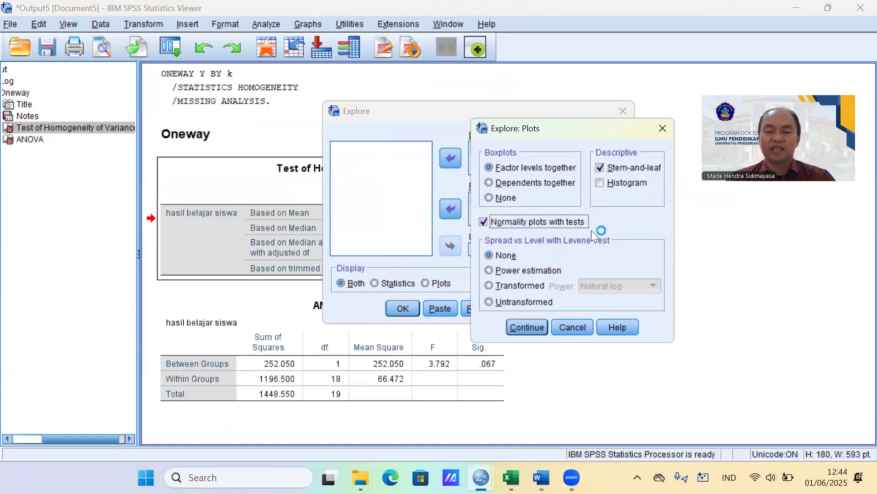
click(525, 326)
click(398, 307)
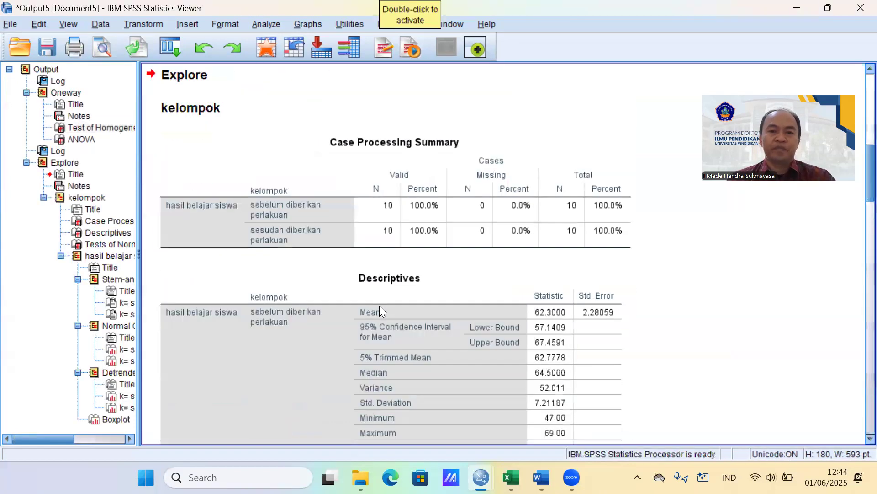
Examine the Tests of Normality table for both kelompok groups in the Explore output.
scroll(380, 308, down, 10)
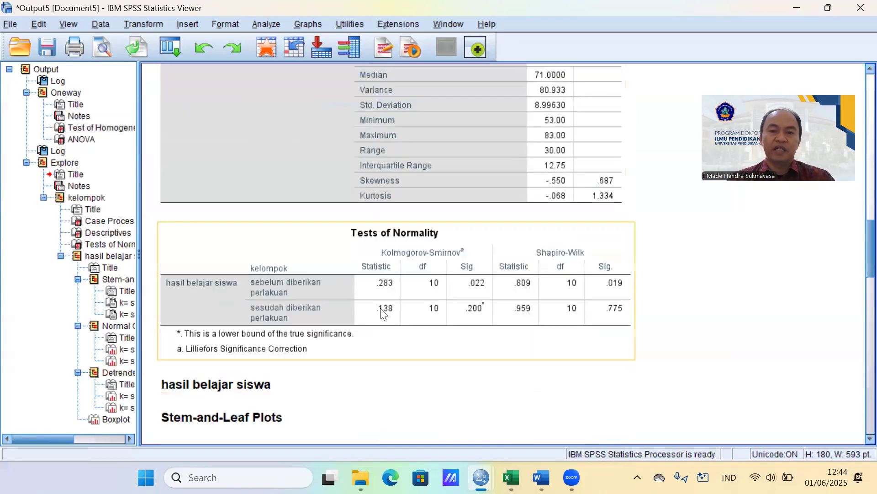
click(503, 304)
scroll(501, 303, down, 3)
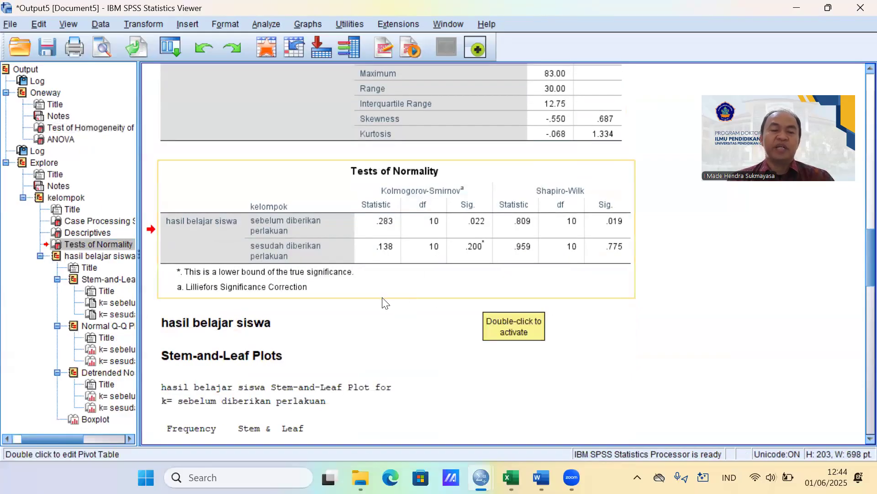
scroll(386, 302, down, 3)
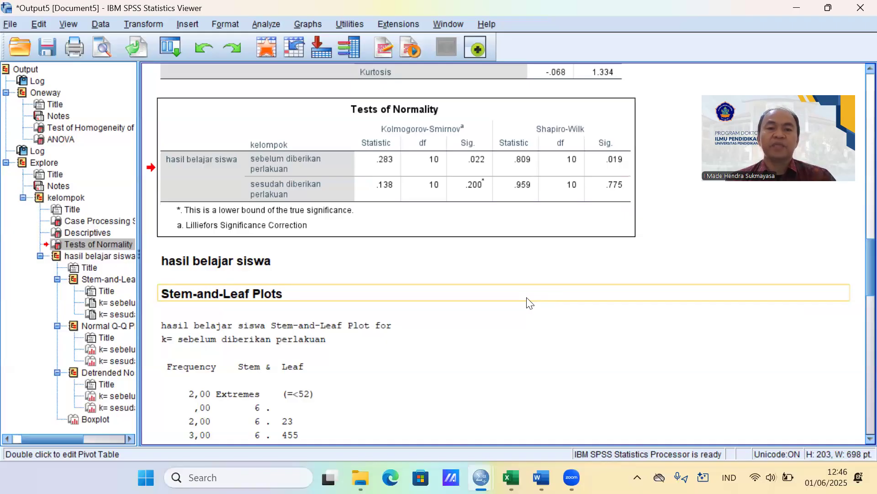
scroll(525, 303, up, 3)
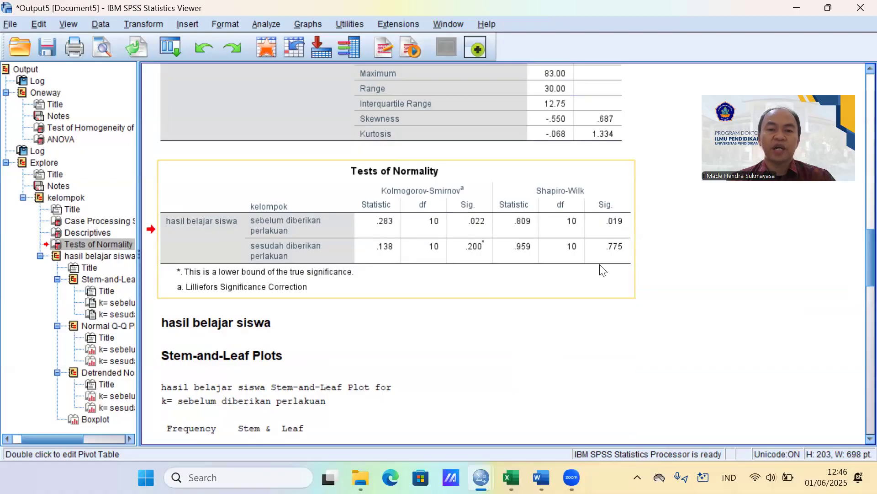
Return to the Oneway output and review the significance values in the Test of Homogeneity of Variances table.
scroll(422, 248, up, 20)
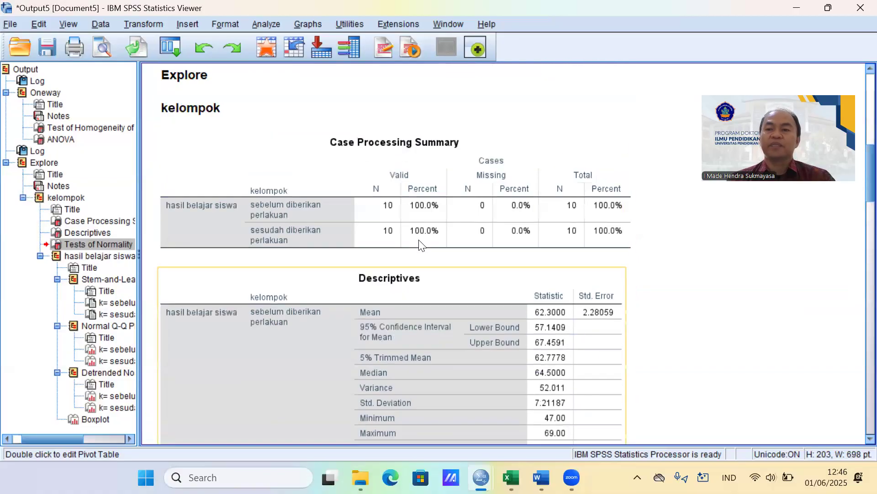
click(425, 207)
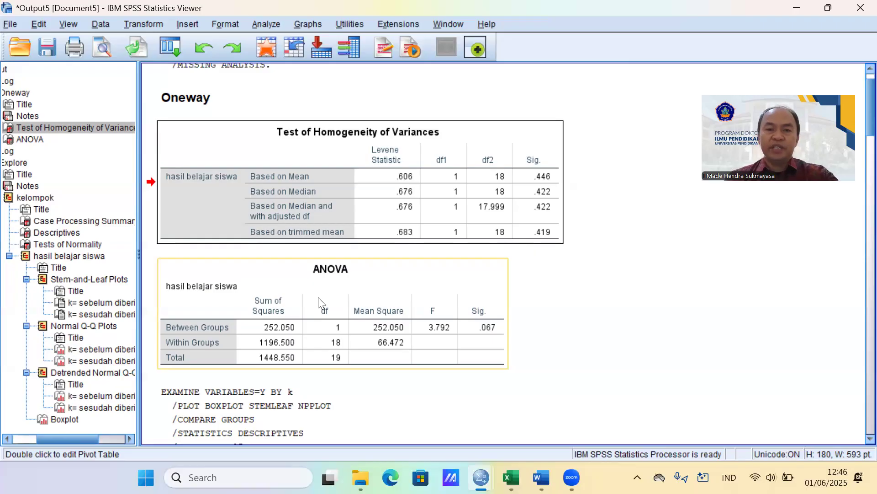
click(533, 171)
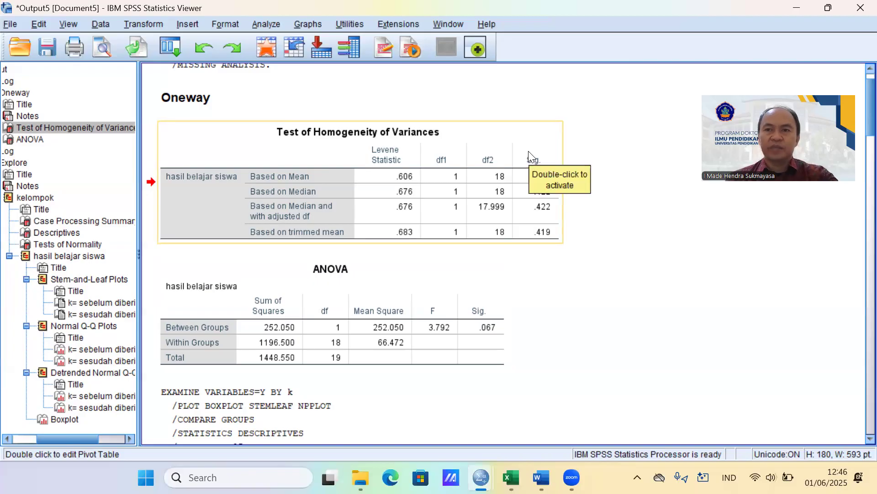
click(632, 106)
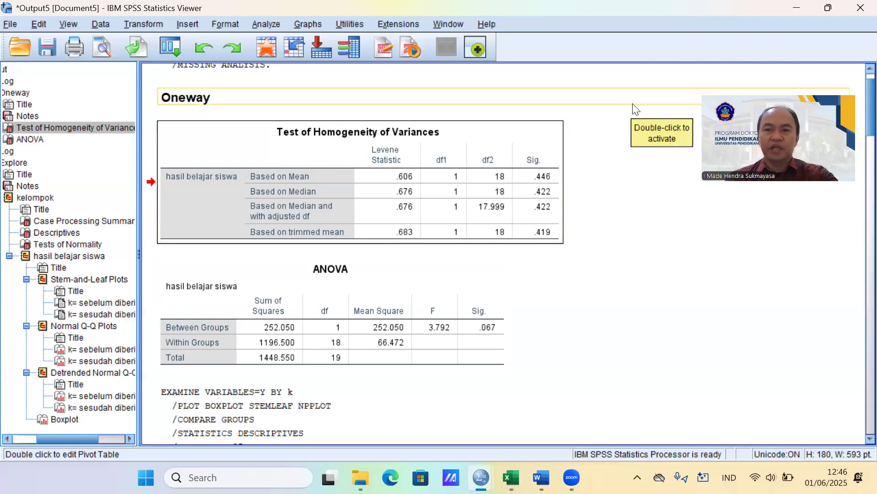